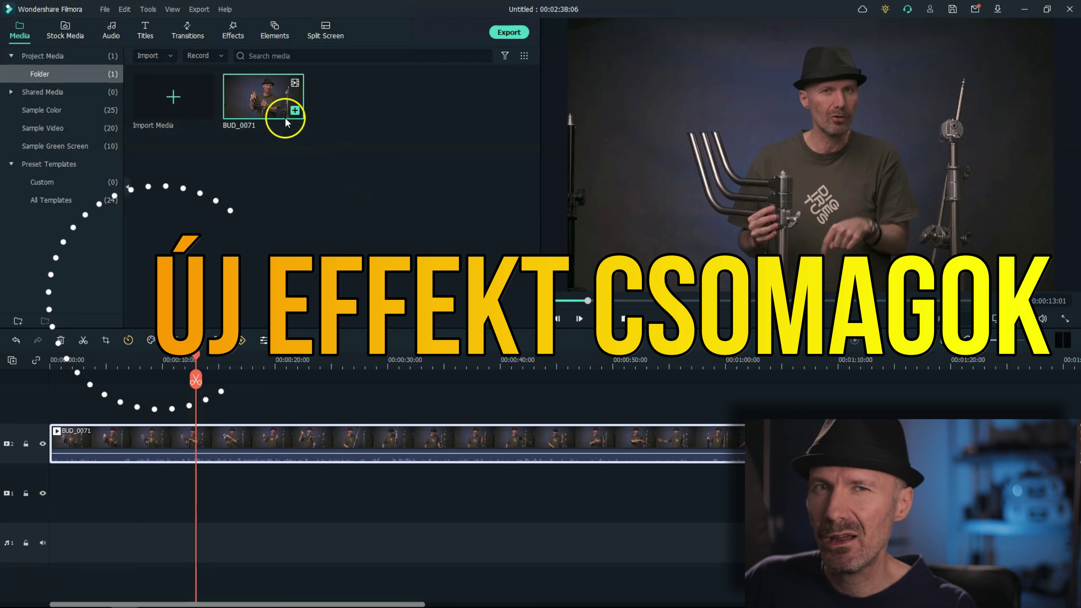
Switch the library to Effects to browse the Boris FX BCC Lights presets
click(233, 34)
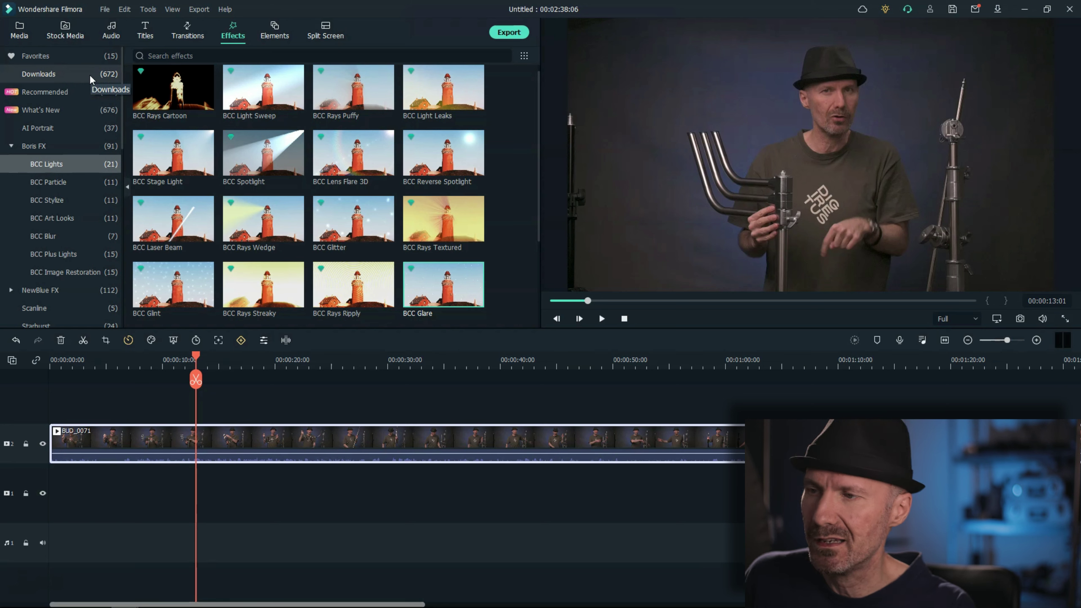
Collapse Boris FX, favourite BCC Lens Flare 3D, and drag BCC Rays Textured toward the timeline
click(83, 147)
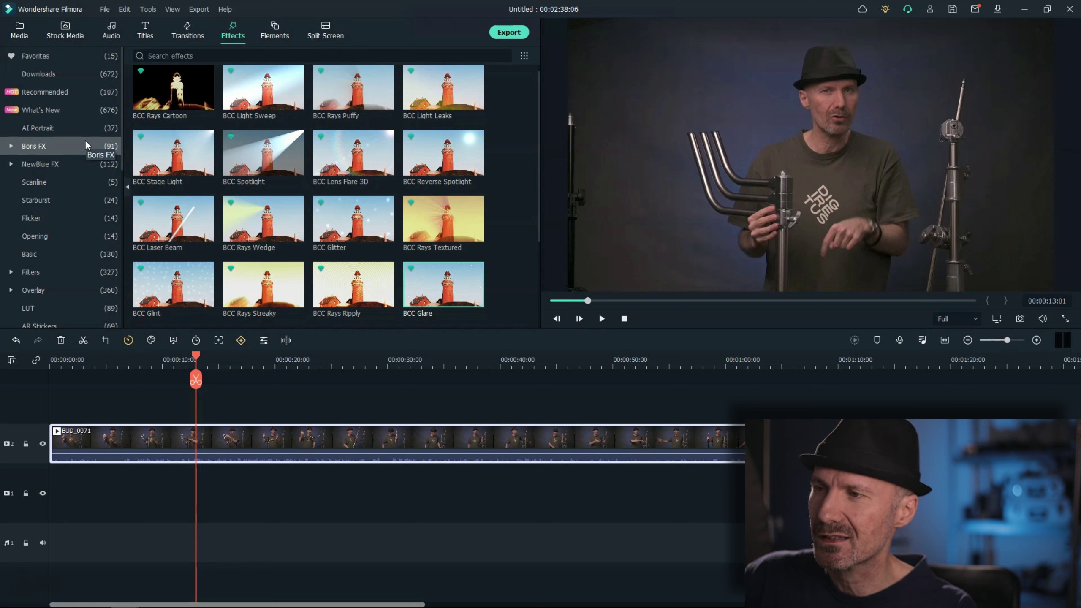
click(44, 145)
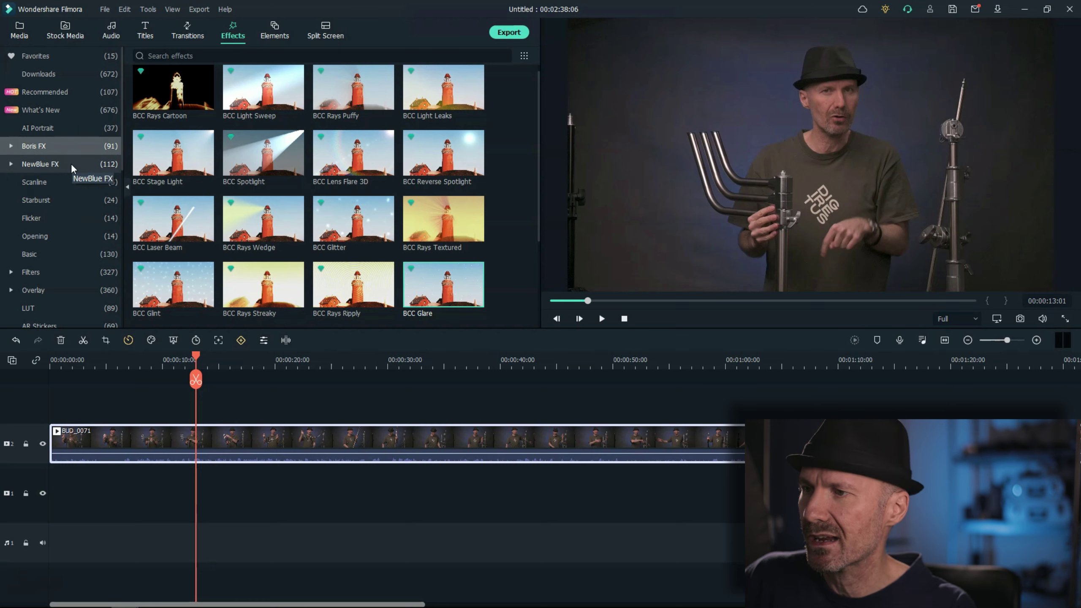
click(78, 137)
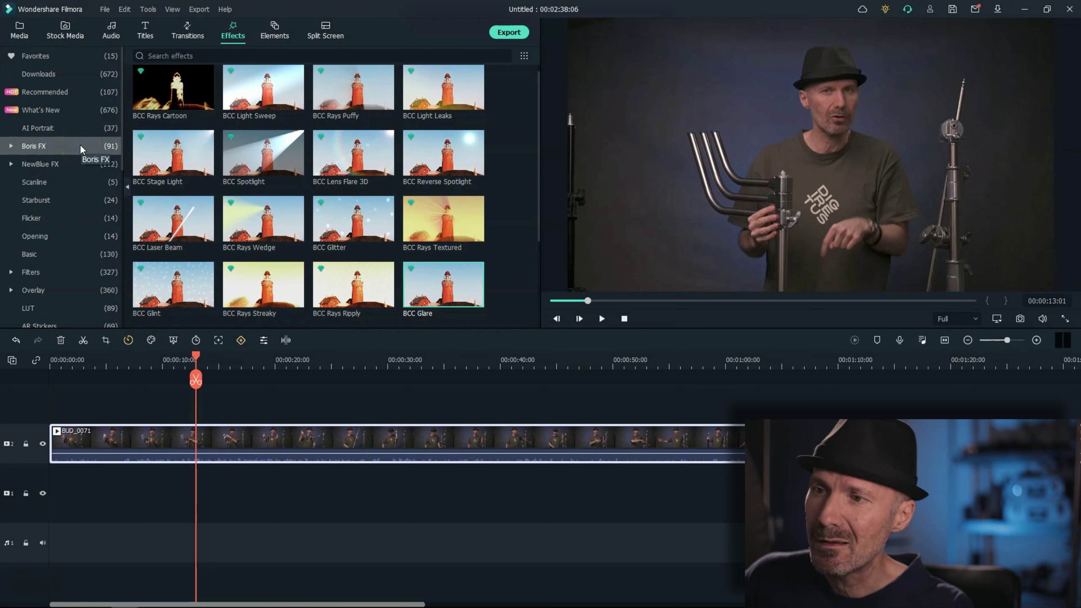
click(384, 140)
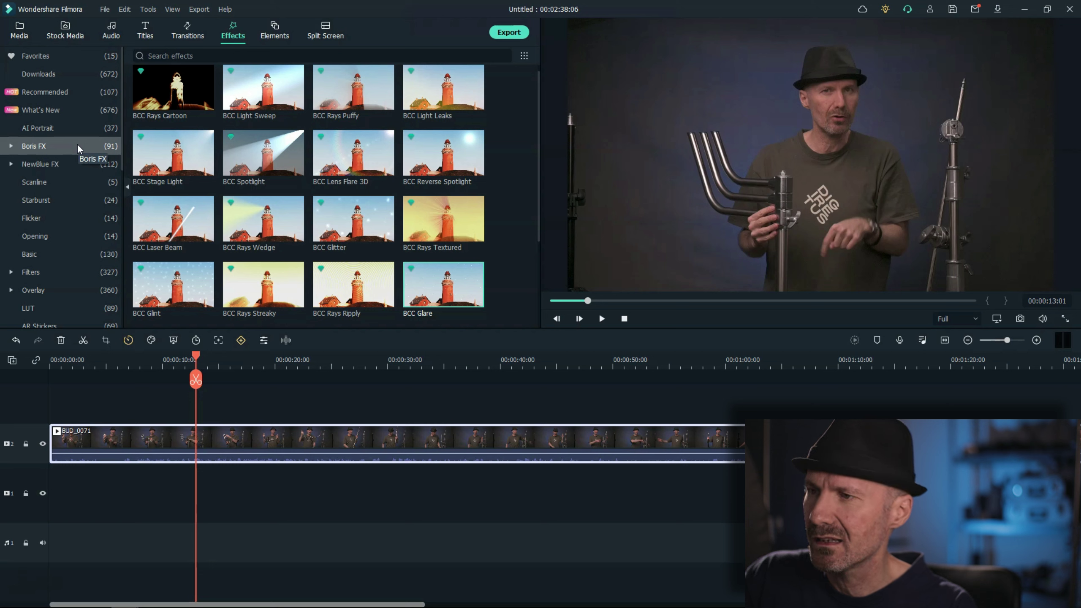
click(87, 123)
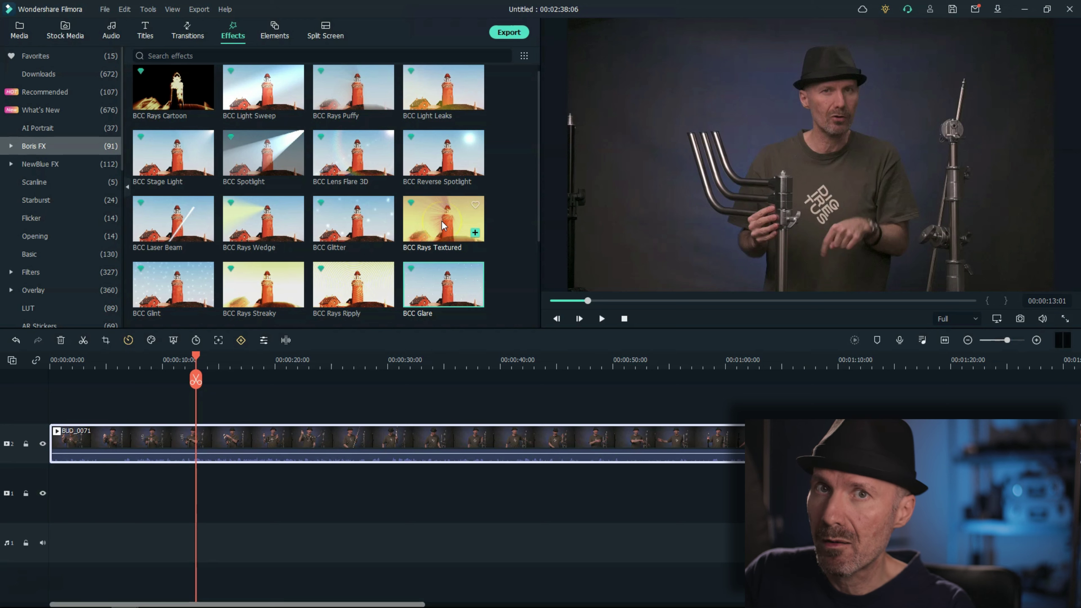
drag(442, 222, 264, 407)
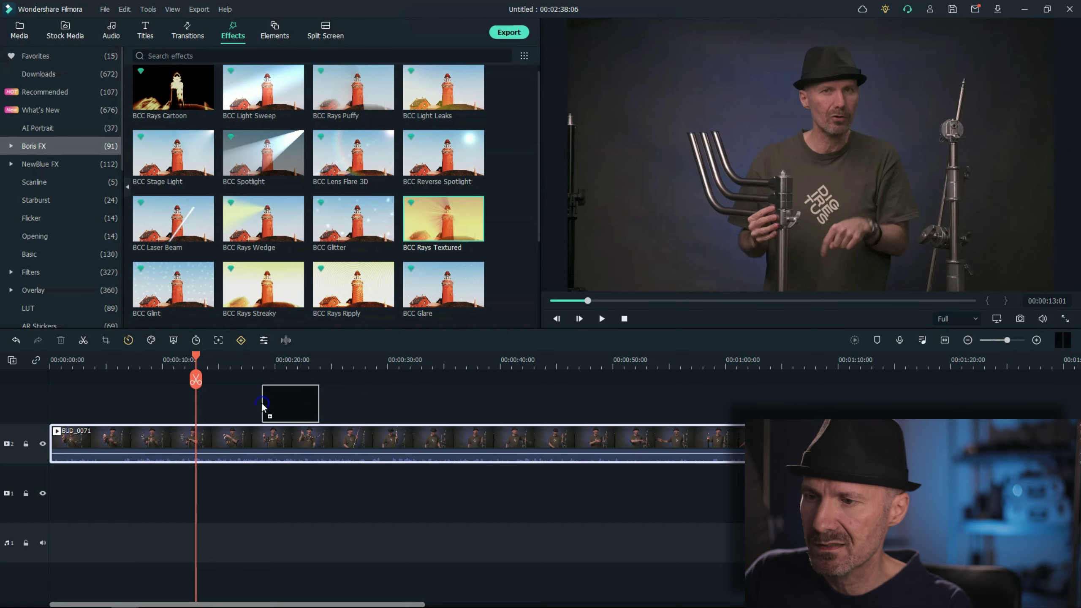
Place BCC Rays Textured on a new track above BUD_0071 and open its settings
drag(264, 407, 264, 409)
drag(285, 361, 294, 362)
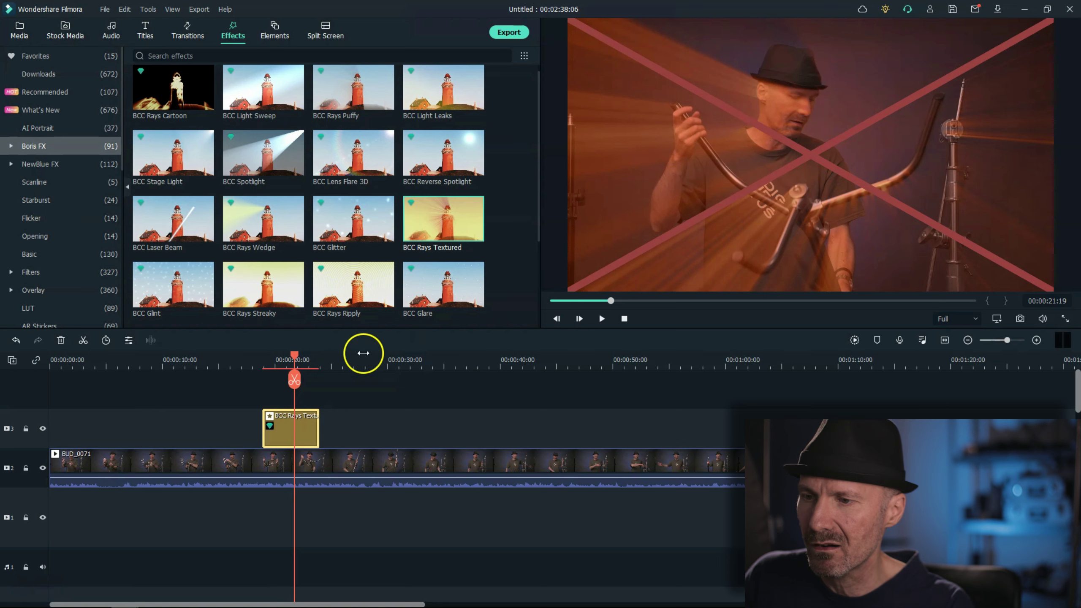
click(295, 426)
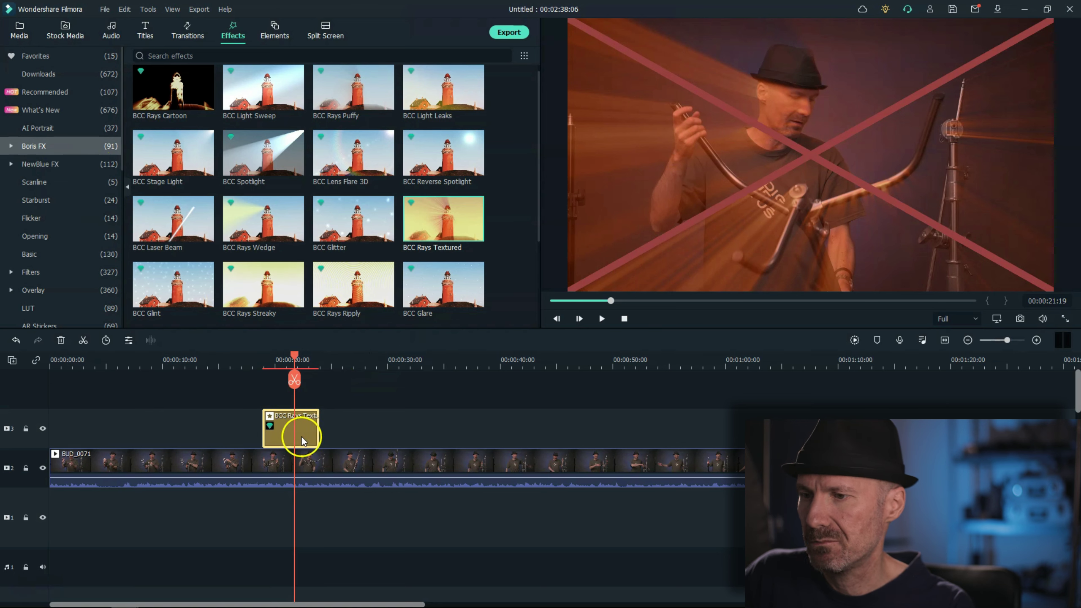
double_click(302, 427)
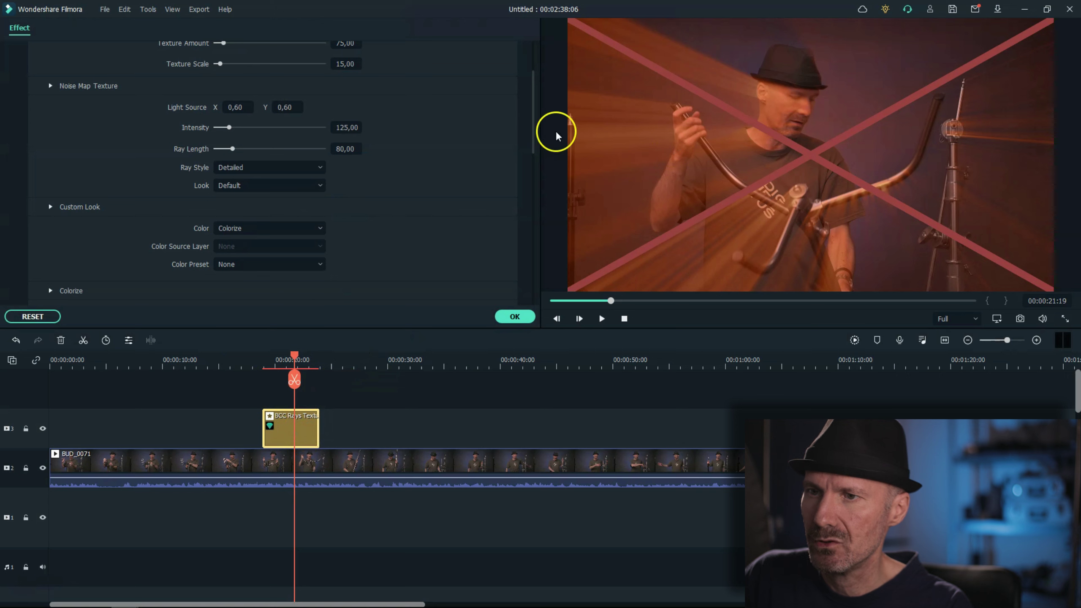
Expand the Colorize and Composite settings of BCC Rays Textured, then delete the effect
scroll(536, 85, up, 3)
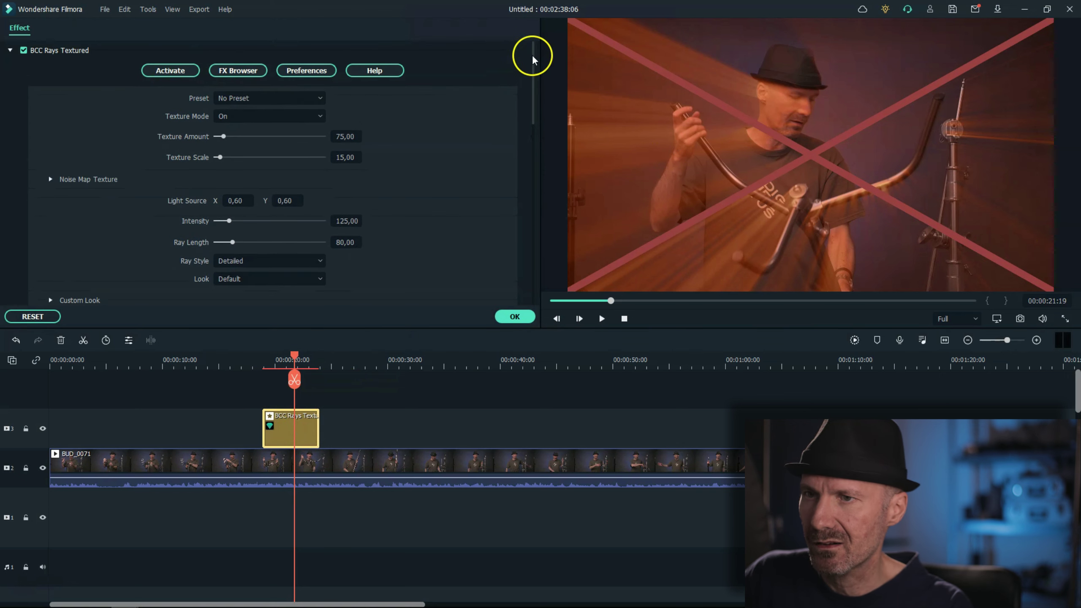
mouse_move(535, 53)
mouse_down()
mouse_move(541, 181)
mouse_move(560, 113)
mouse_up()
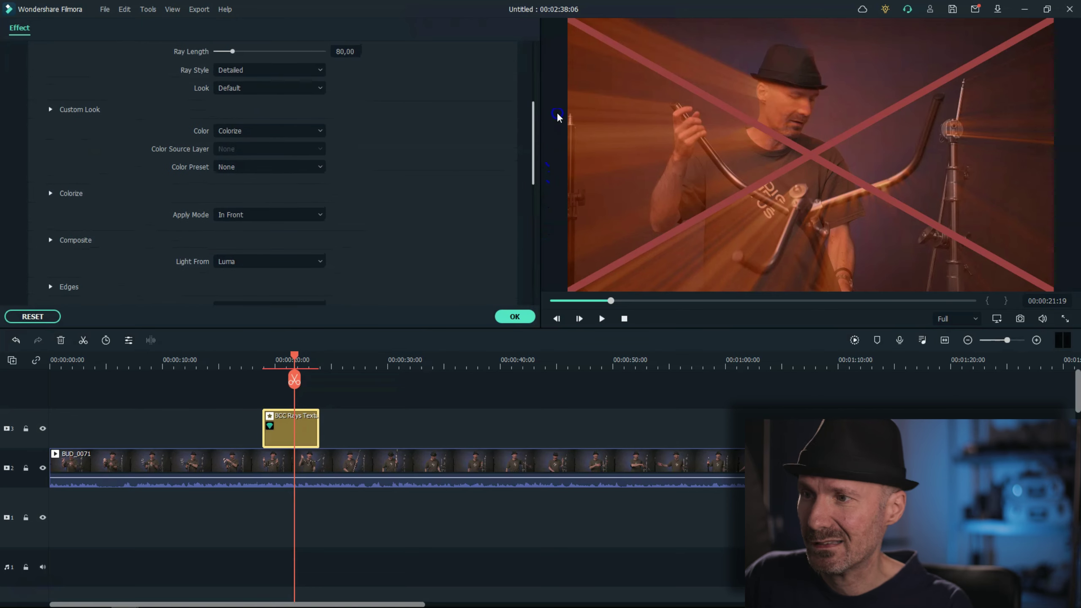
click(51, 194)
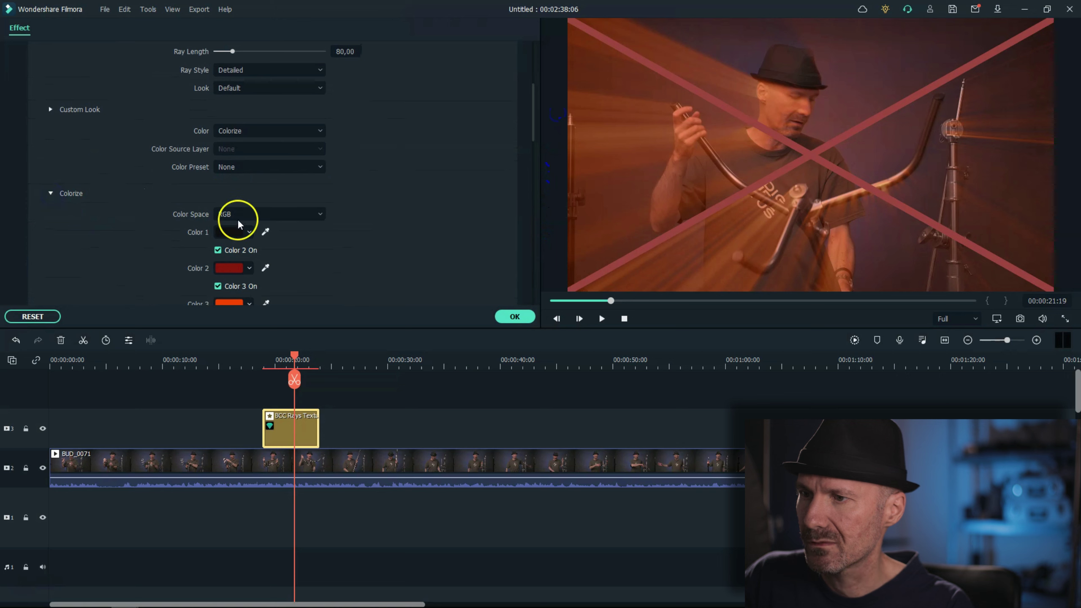
drag(532, 107, 538, 193)
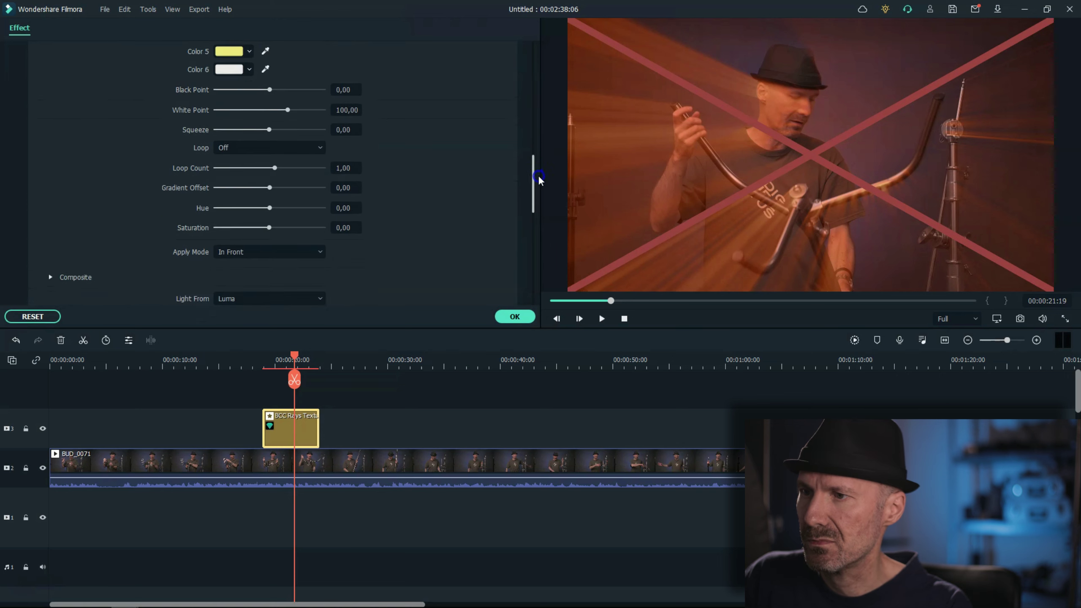
click(50, 208)
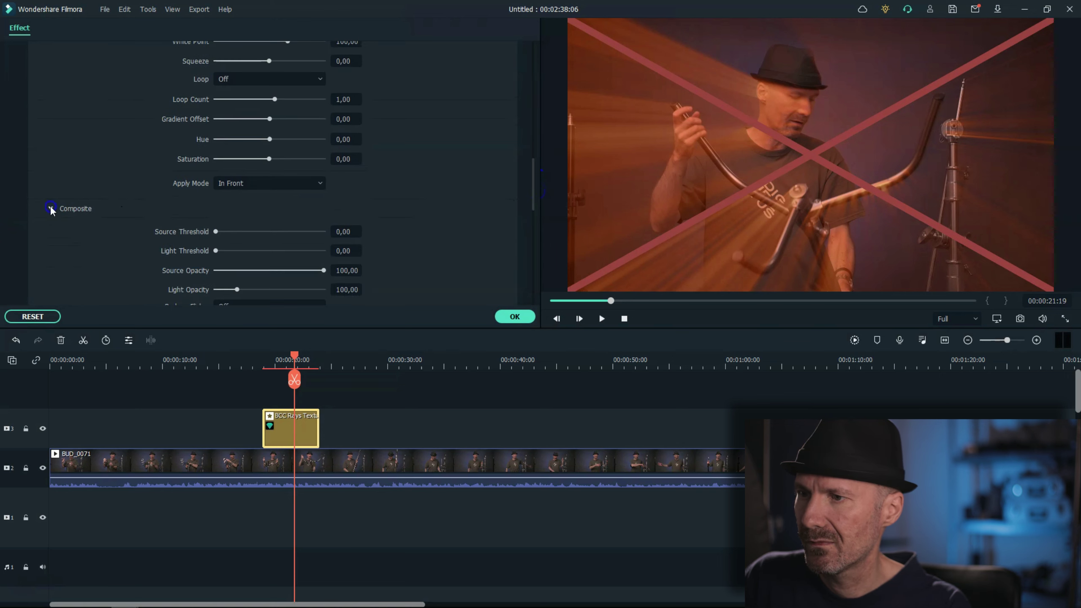
drag(535, 171, 538, 210)
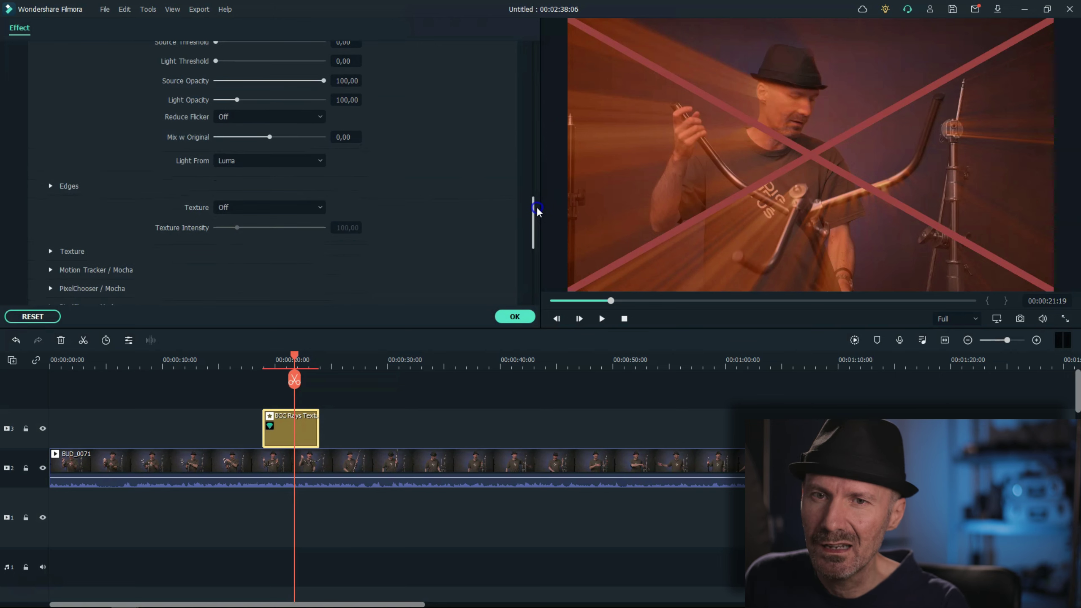
drag(537, 211, 538, 55)
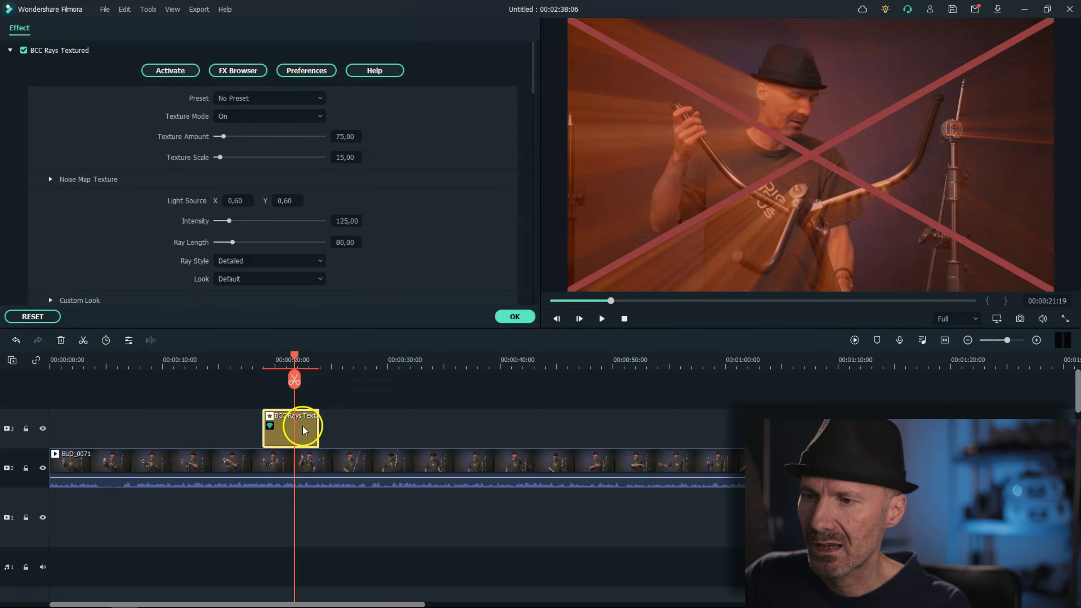
key(Delete)
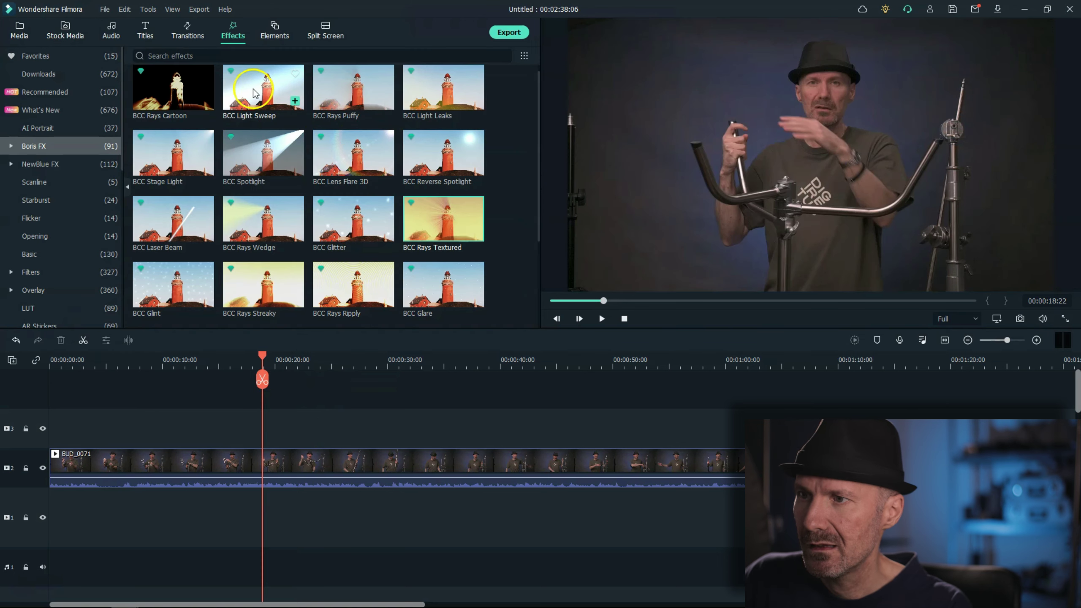
Add BCC Light Sweep above the clip, angle its beam diagonally and set Center % to about 28
drag(255, 93, 269, 439)
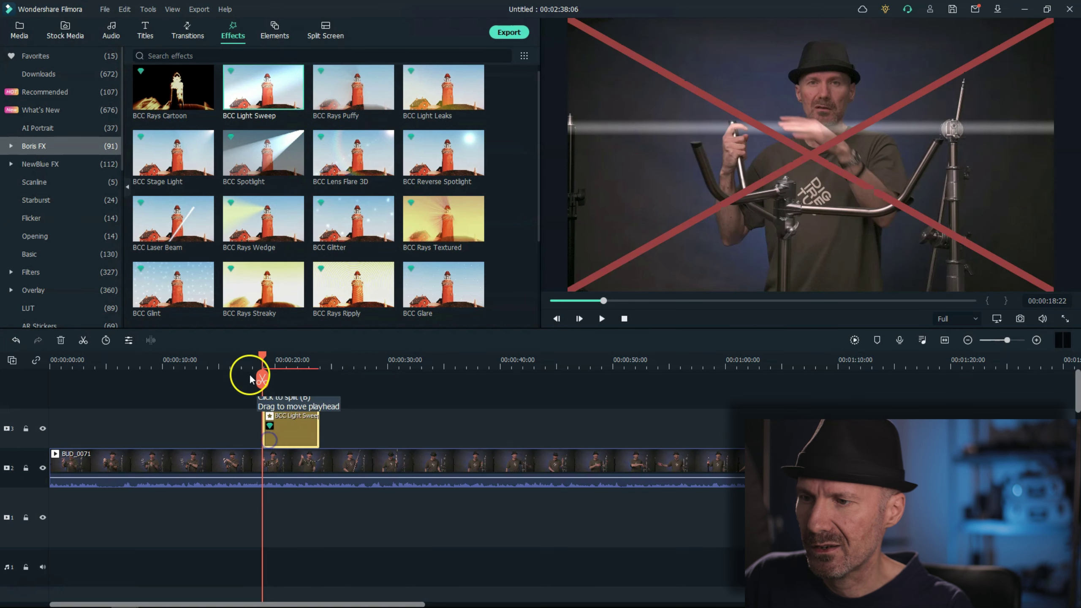
drag(250, 379, 291, 379)
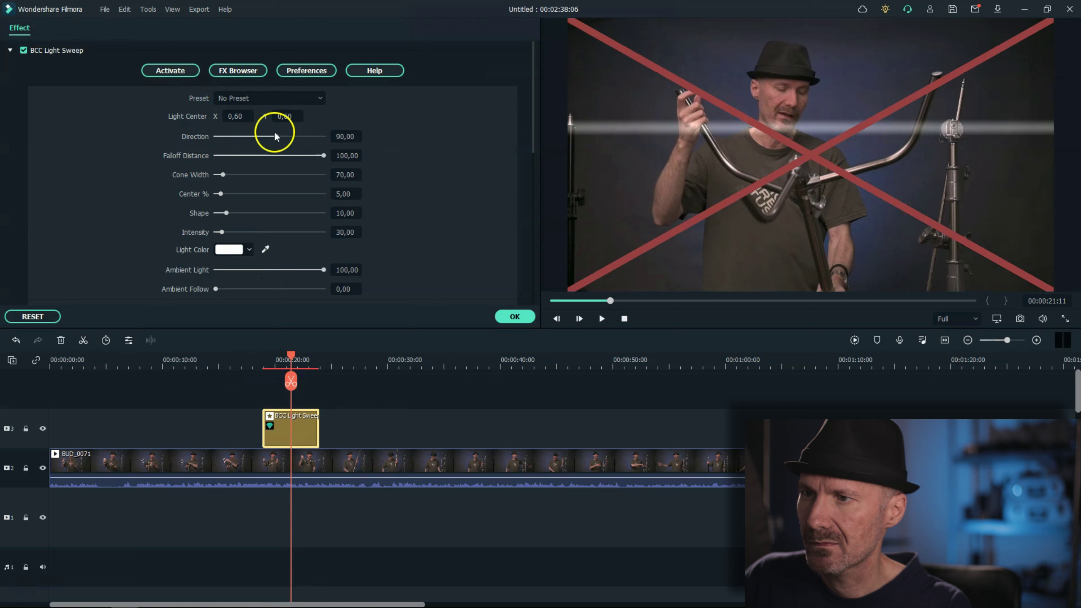
mouse_move(277, 137)
mouse_down()
mouse_move(257, 163)
mouse_move(310, 181)
mouse_move(289, 181)
mouse_up()
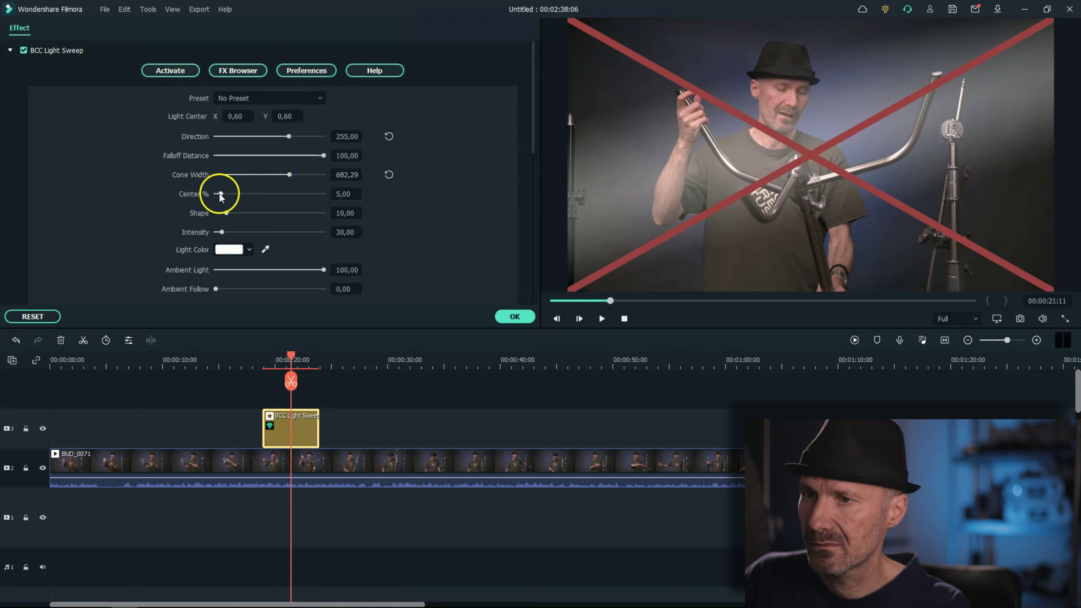
drag(220, 194, 247, 195)
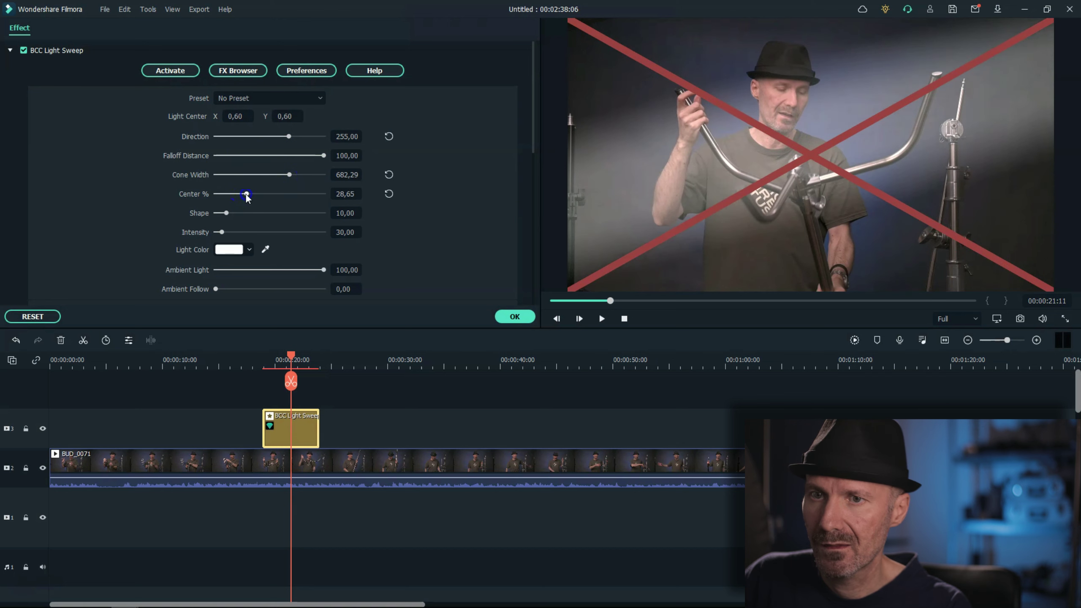
Preview the light sweep on the footage and confirm its settings with OK
click(601, 319)
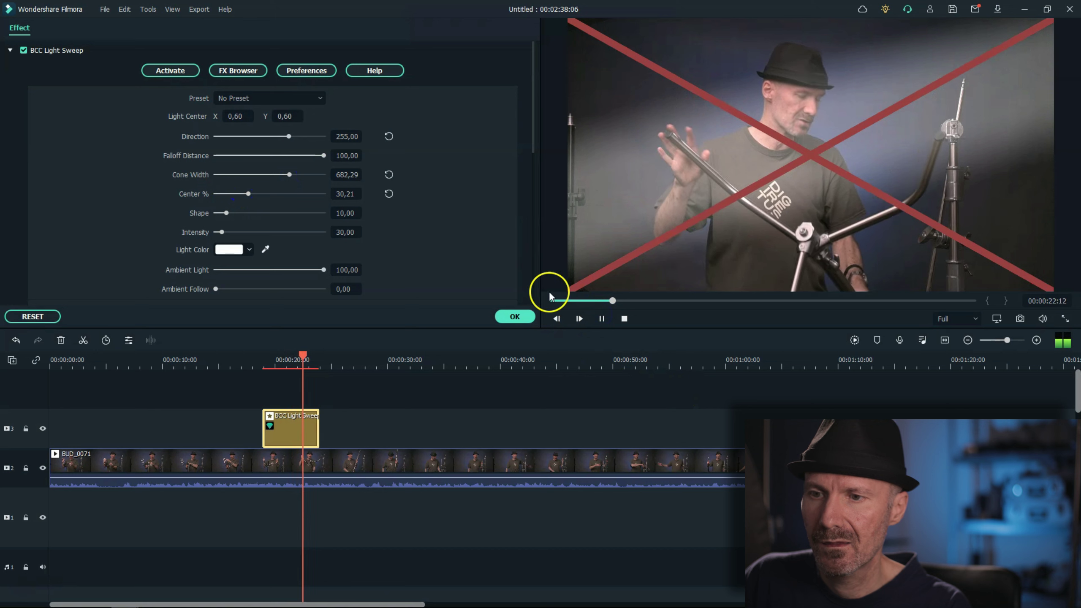
click(603, 321)
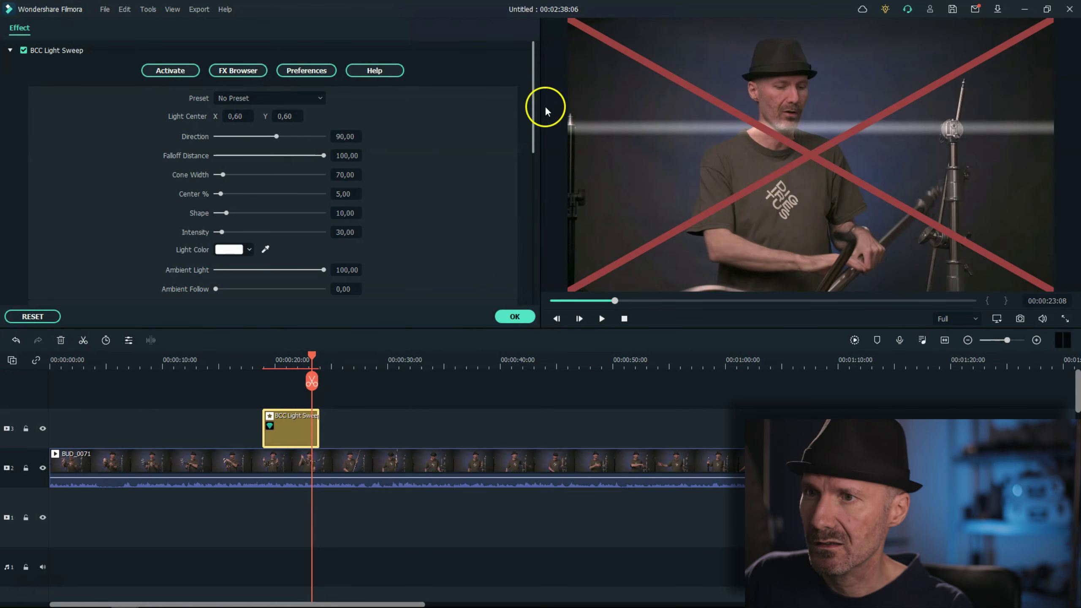
click(503, 316)
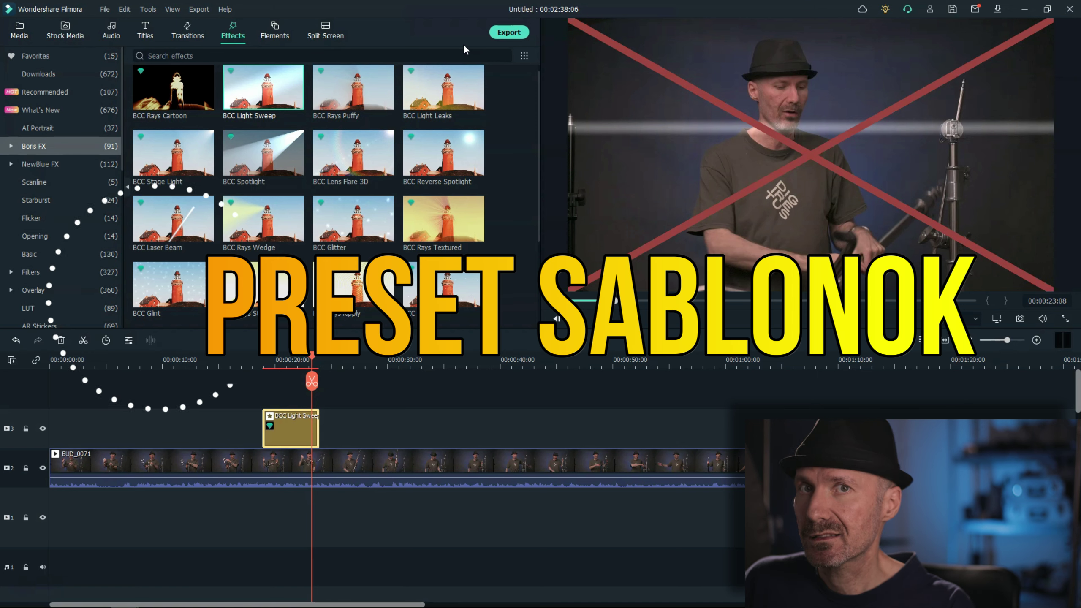
Return to the media library and show all preset templates, dismissing the explanation
click(19, 29)
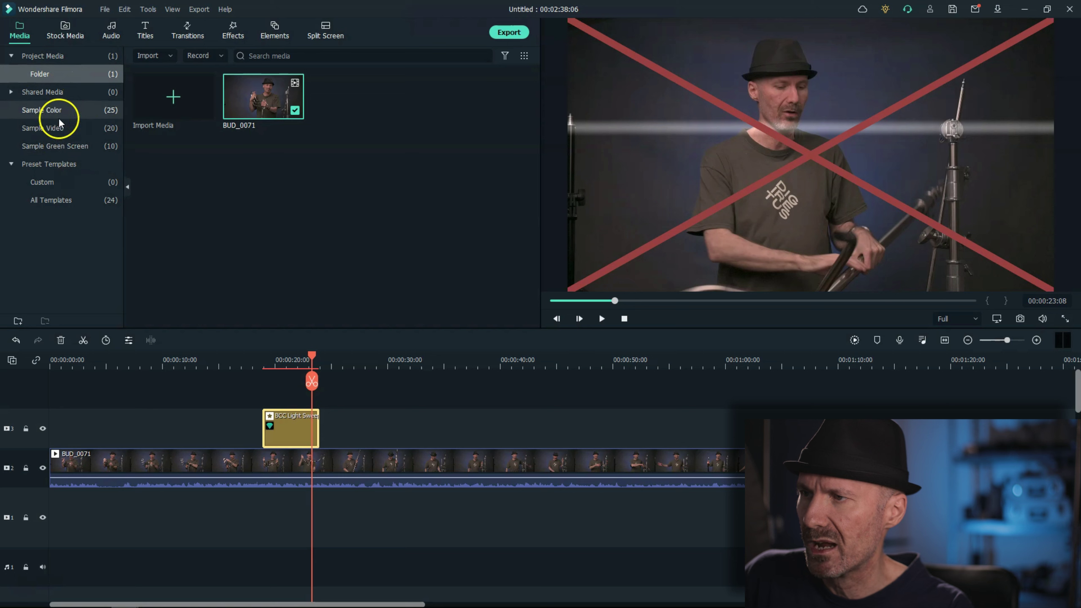
click(48, 164)
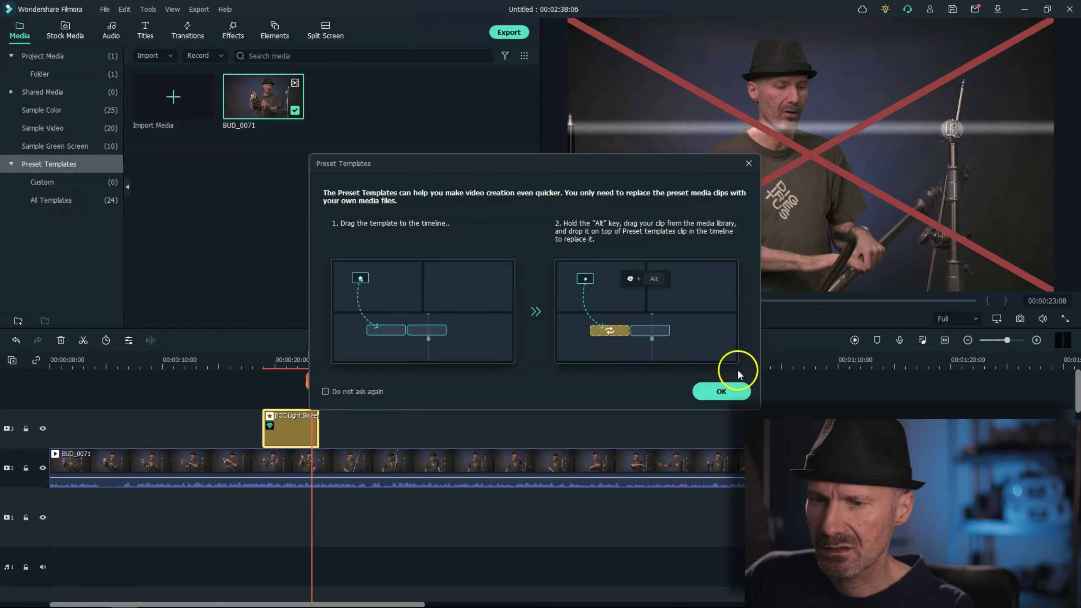
click(717, 392)
click(52, 201)
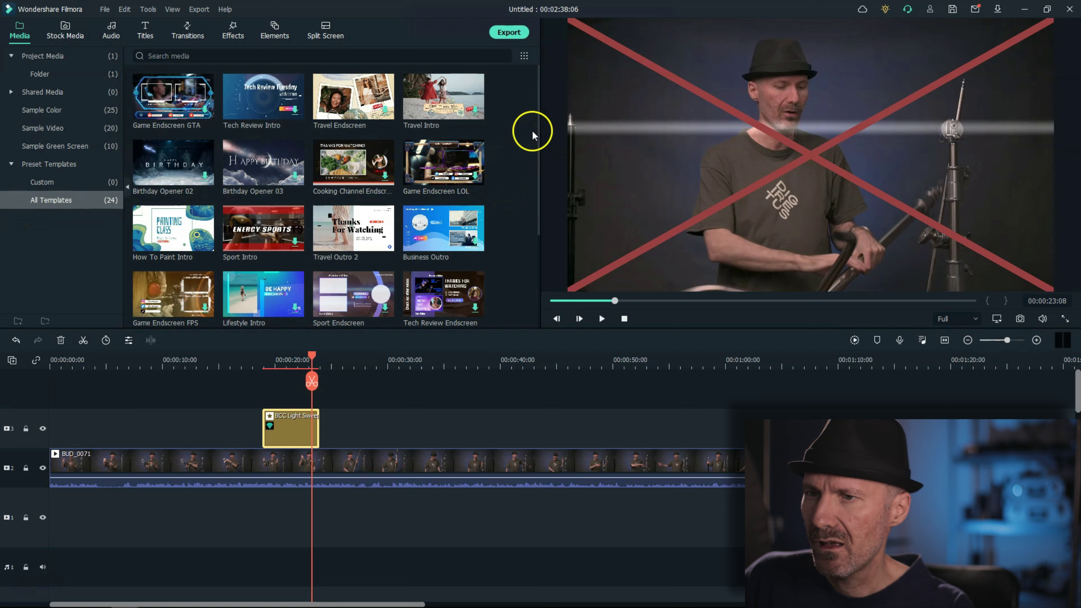
Delete the BCC effect and the BUD_0071 clip from the timeline
drag(544, 120, 558, 230)
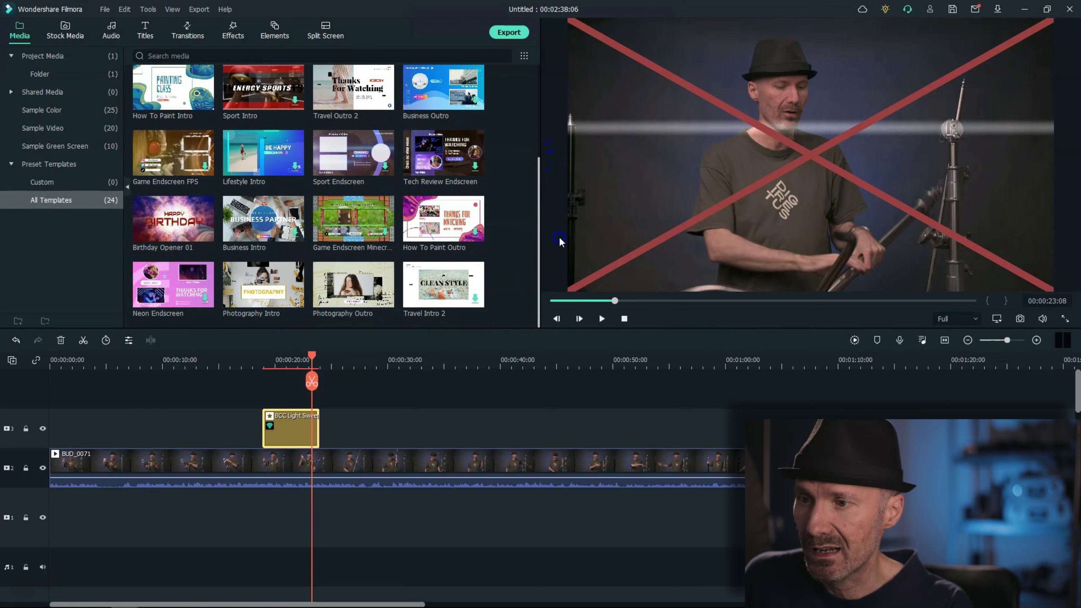
click(441, 390)
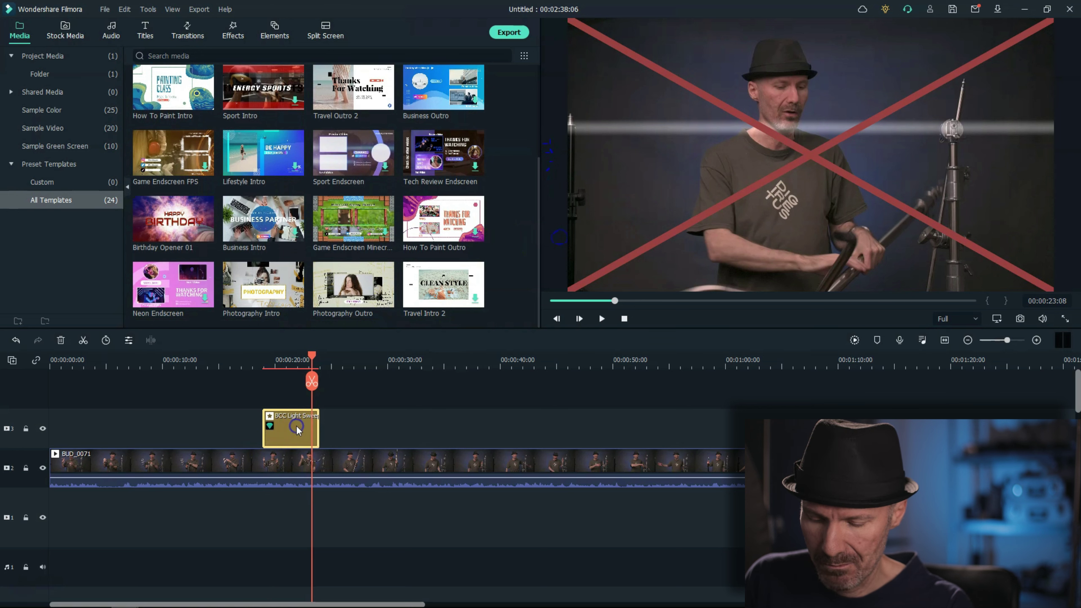
key(Delete)
click(331, 452)
key(Delete)
Preview the Photography Intro template and add it to the timeline
click(261, 291)
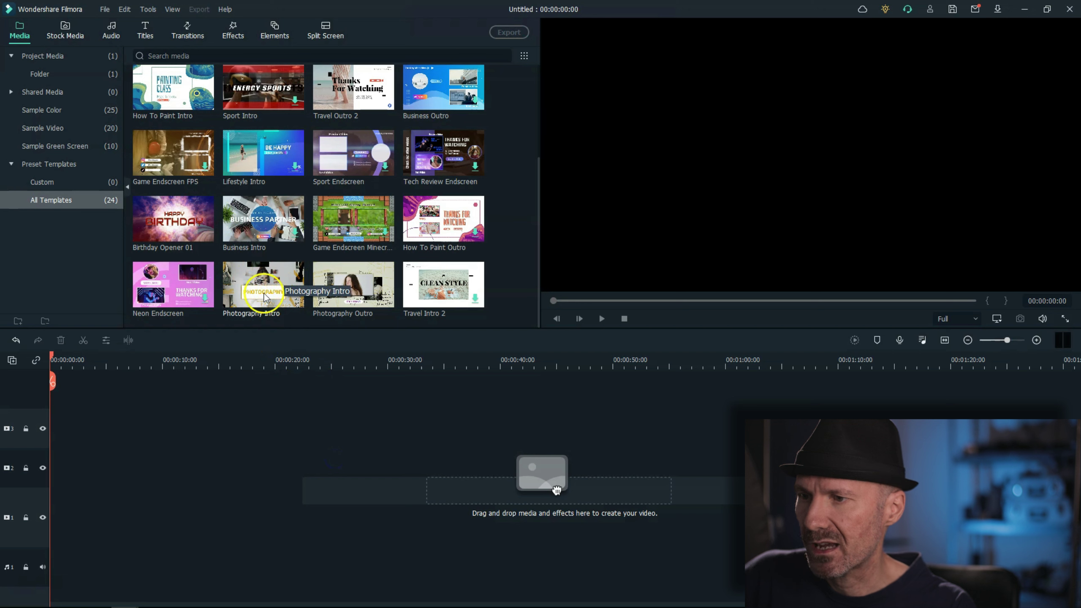
click(285, 274)
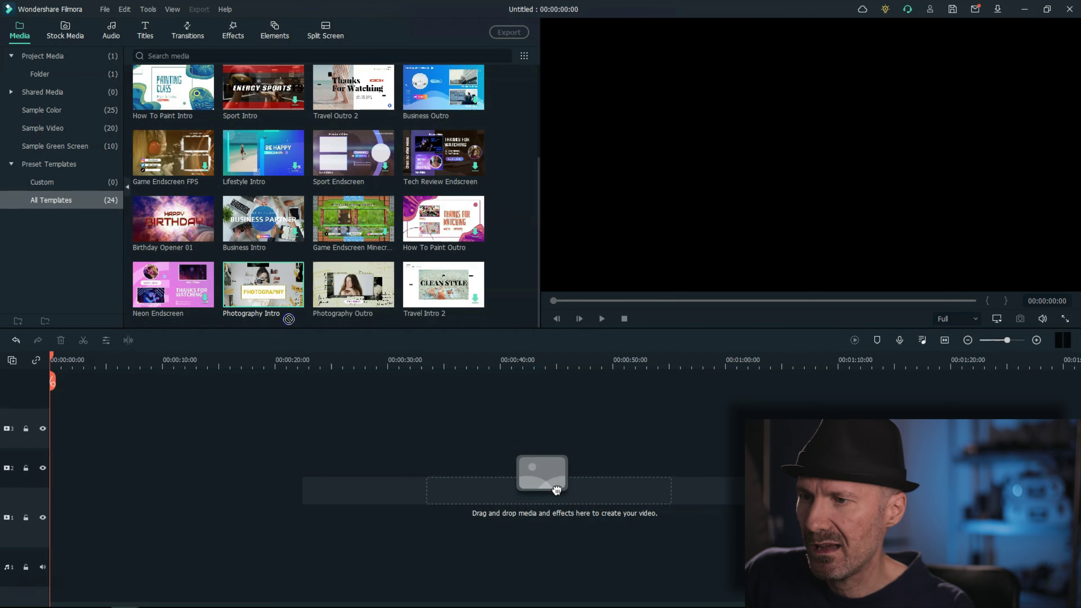
drag(556, 490, 107, 459)
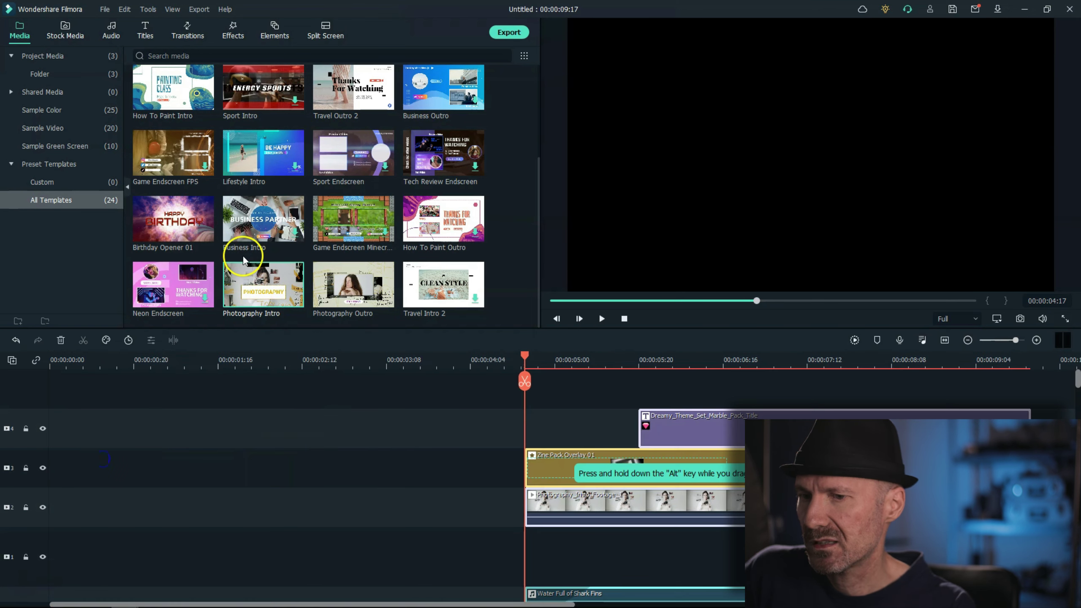
Move all the template clips to the timeline start and play it from the beginning
click(500, 469)
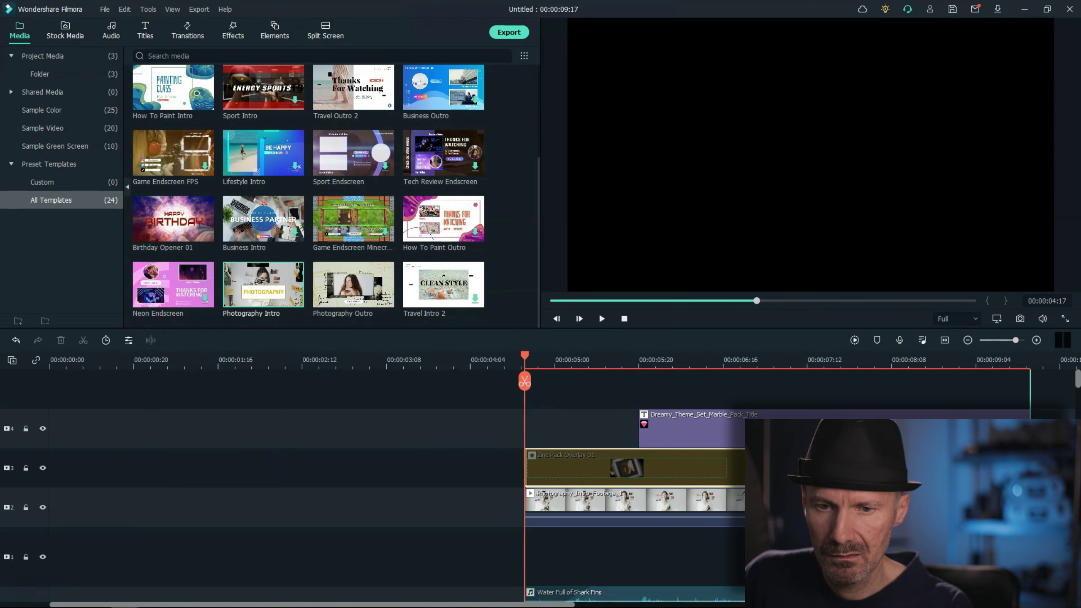
click(716, 454)
scroll(528, 579, down, 2)
drag(698, 538, 224, 529)
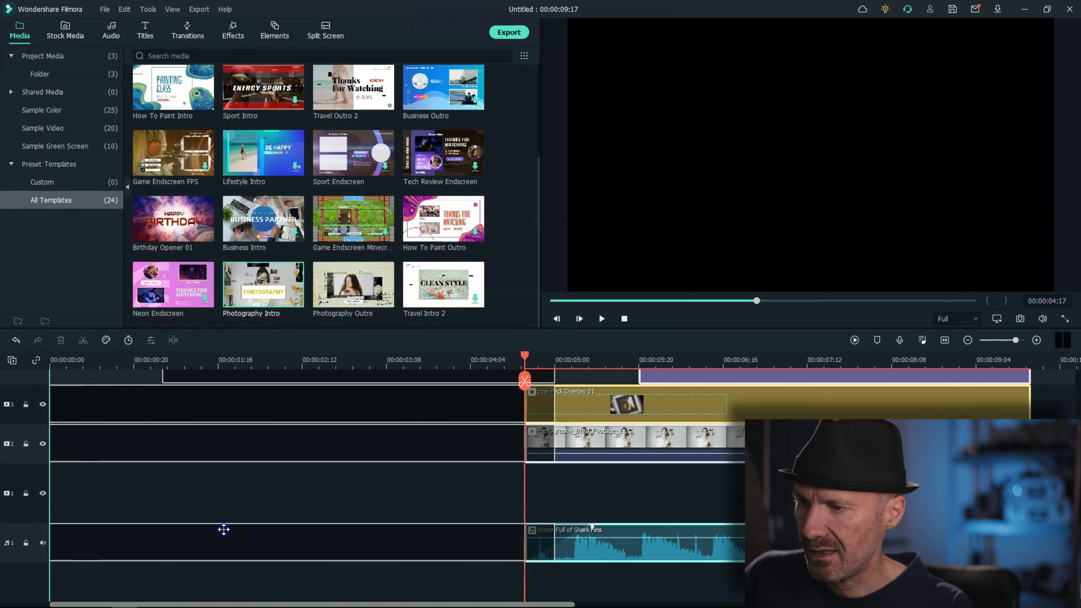
drag(214, 532, 214, 532)
scroll(494, 396, up, 2)
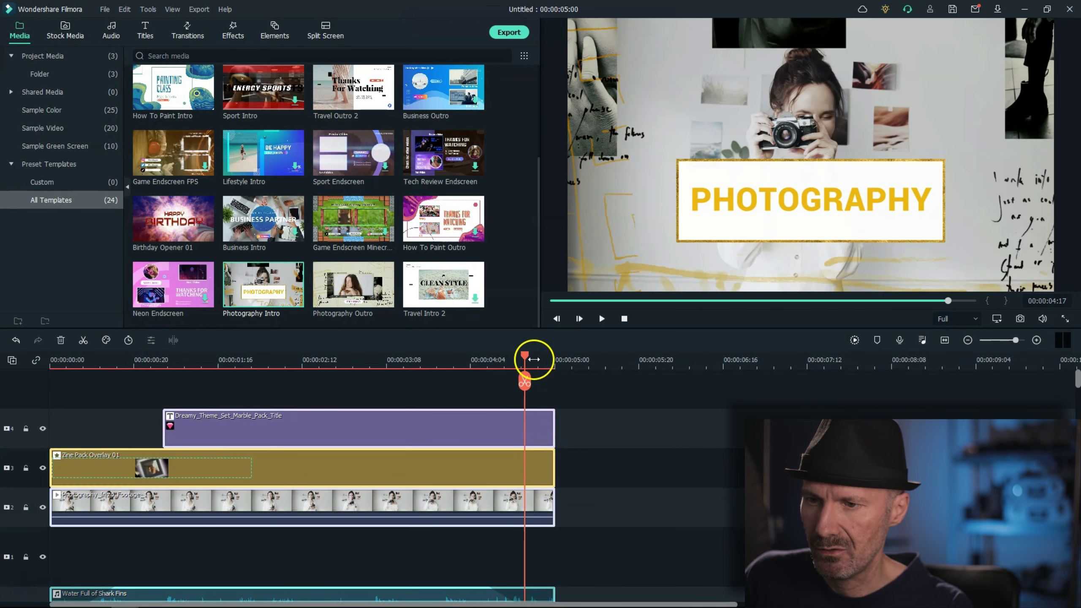
drag(527, 360, 52, 360)
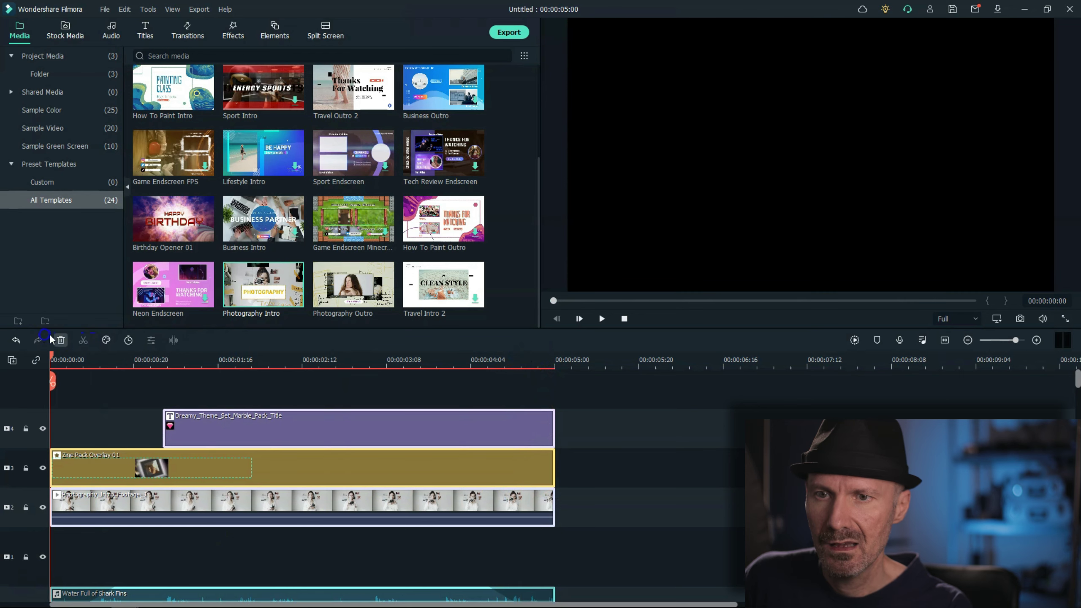
key(space)
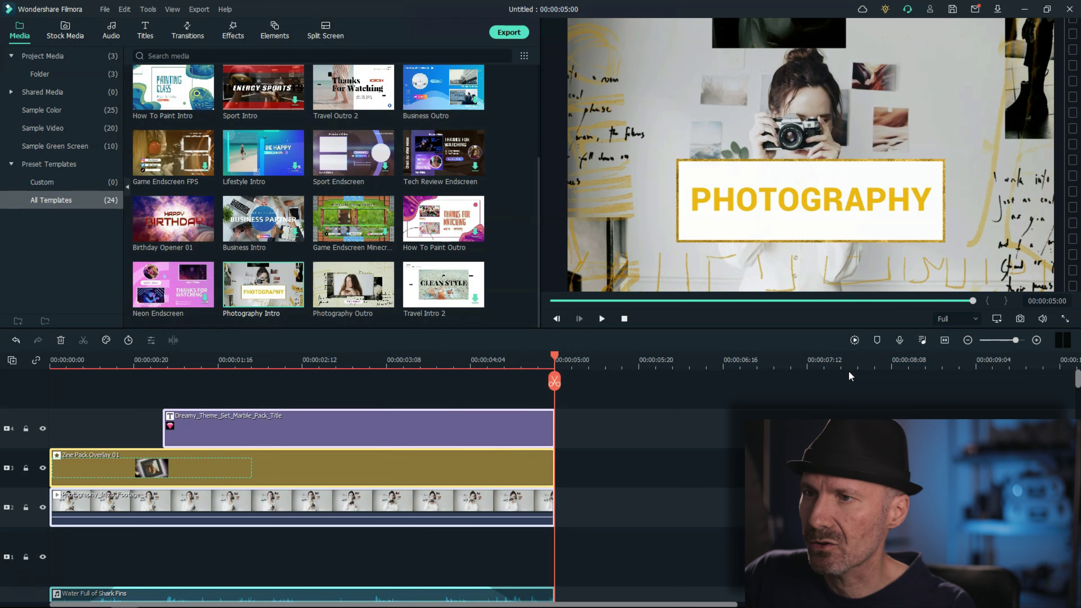
Bring BUD_0071 from Project Media toward the template's footage clip
scroll(504, 288, up, 3)
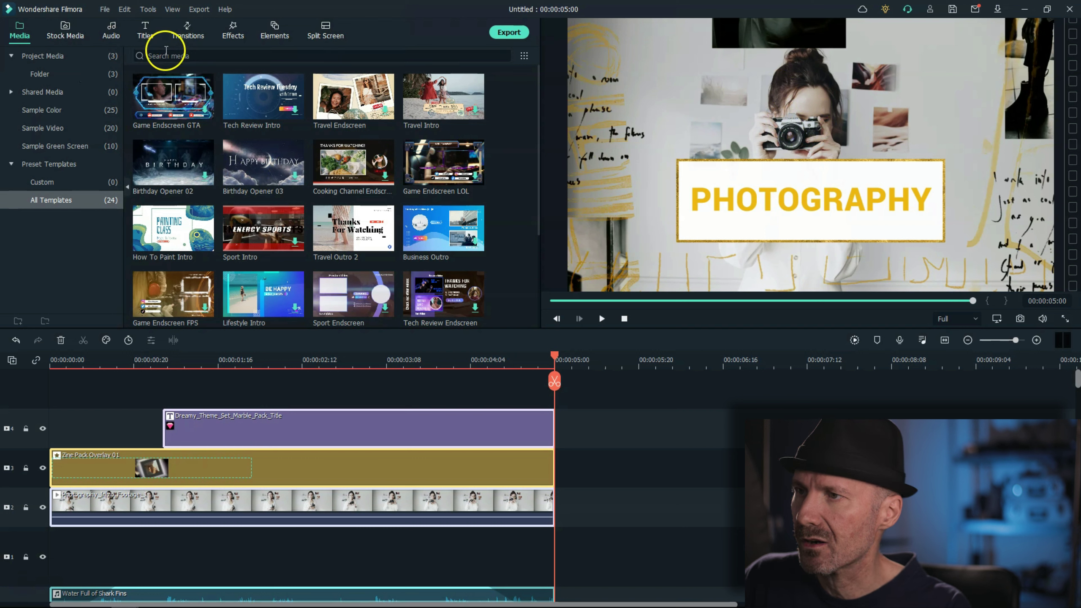
click(55, 57)
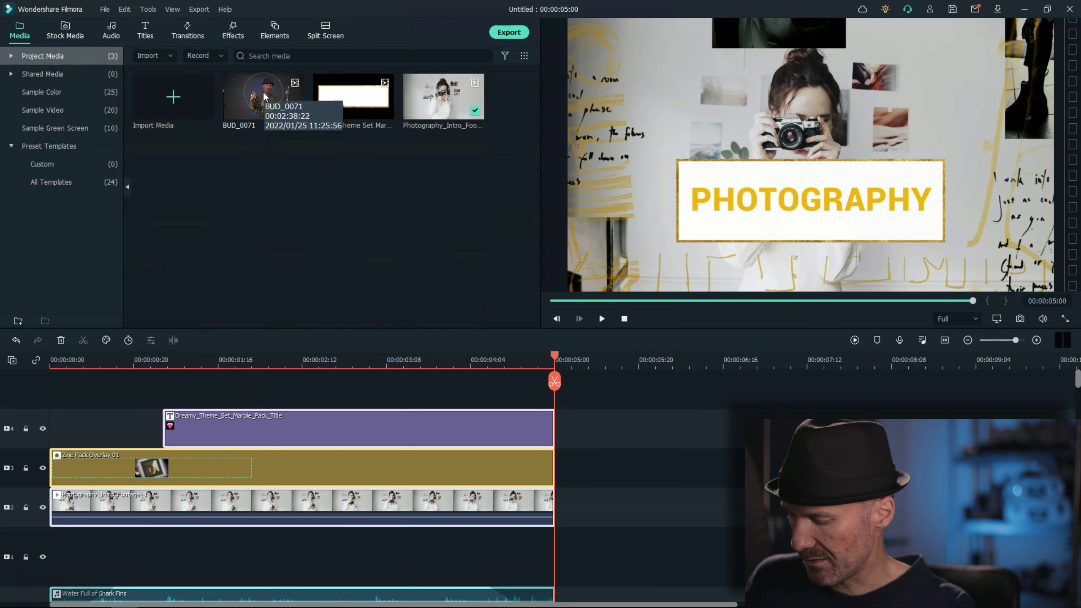
drag(263, 91, 224, 513)
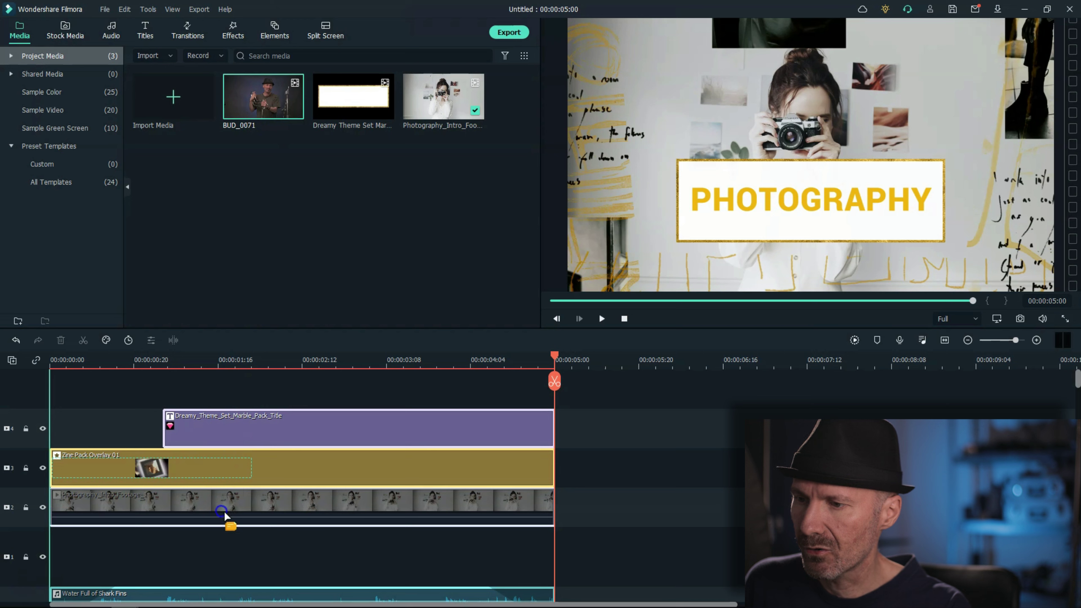
drag(81, 502, 422, 500)
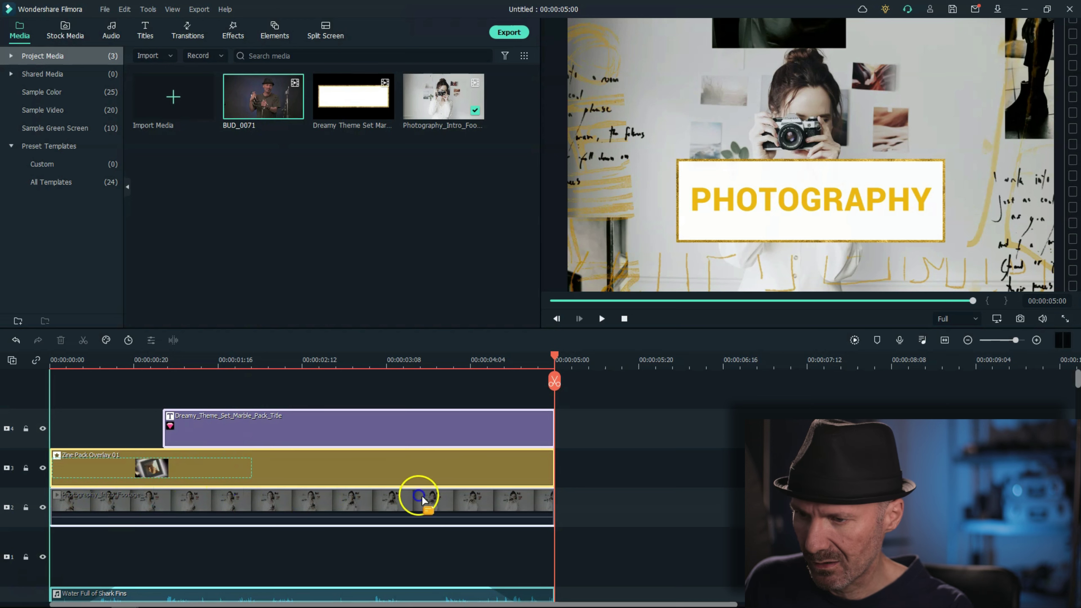
Replace the template footage with BUD_0071 and play the result
drag(254, 500, 251, 499)
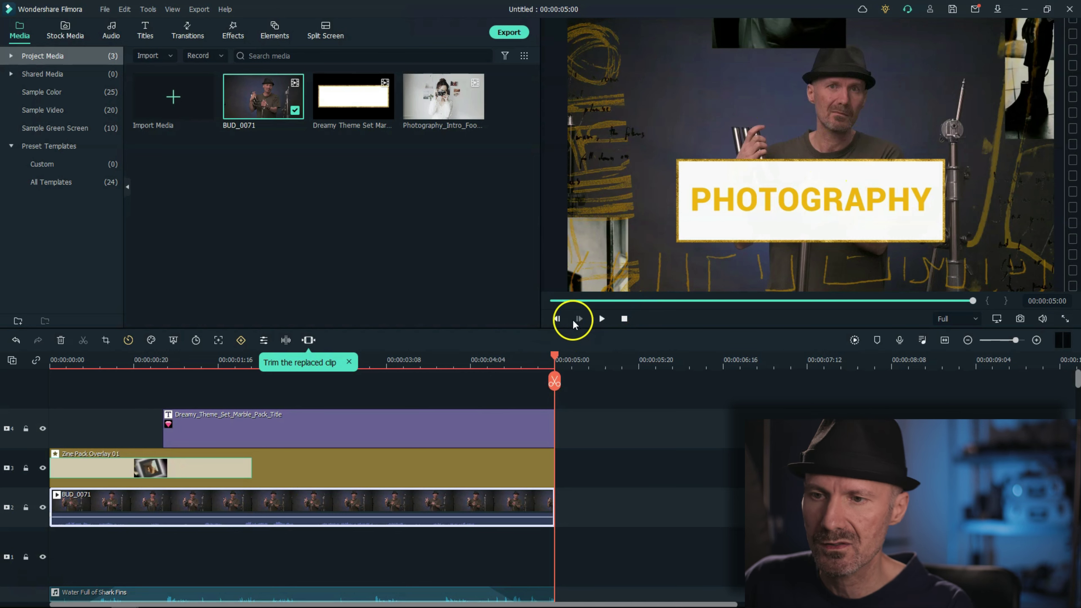
click(624, 319)
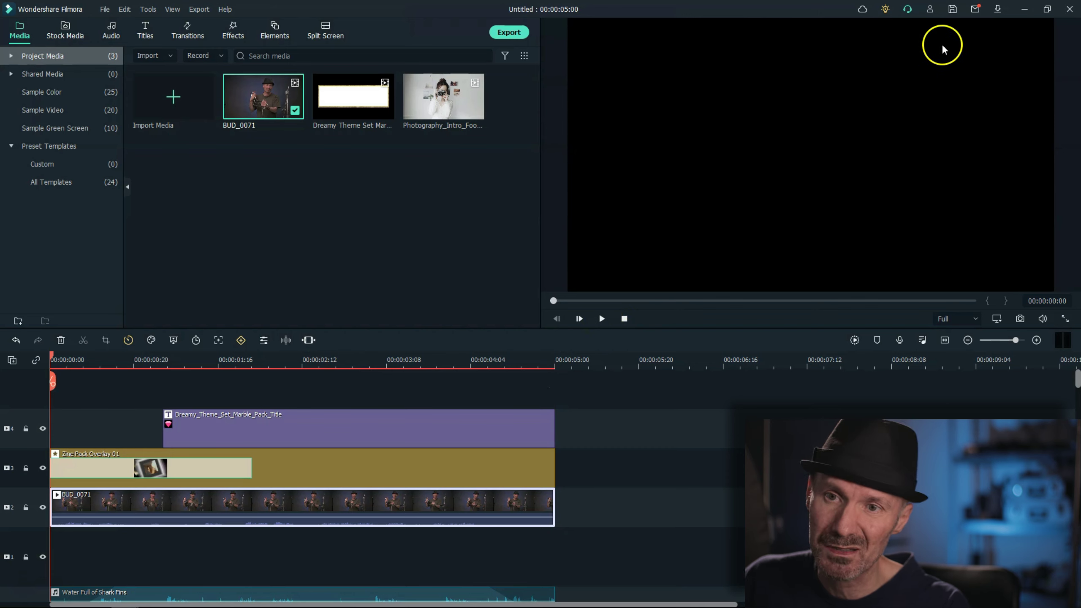
click(602, 319)
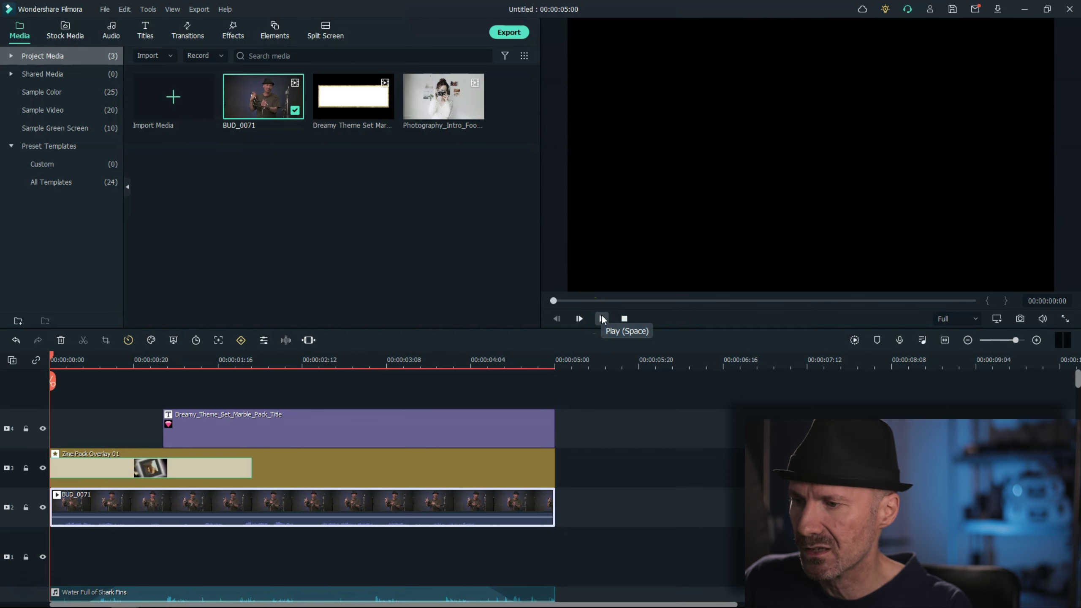
click(606, 319)
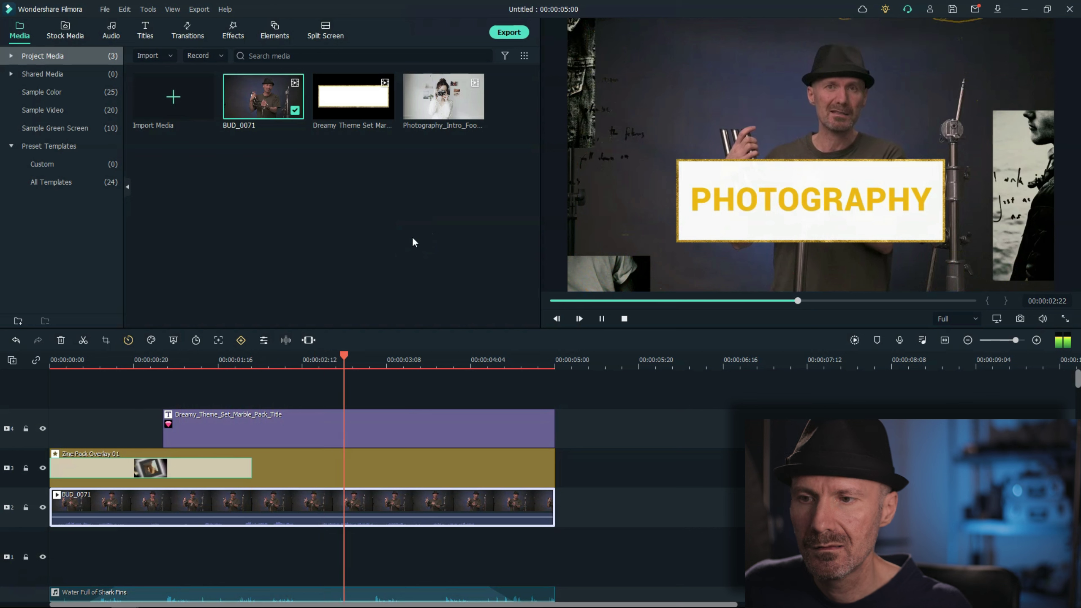
click(427, 284)
Mute BUD_0071's own audio and replay the template from the start
right_click(425, 495)
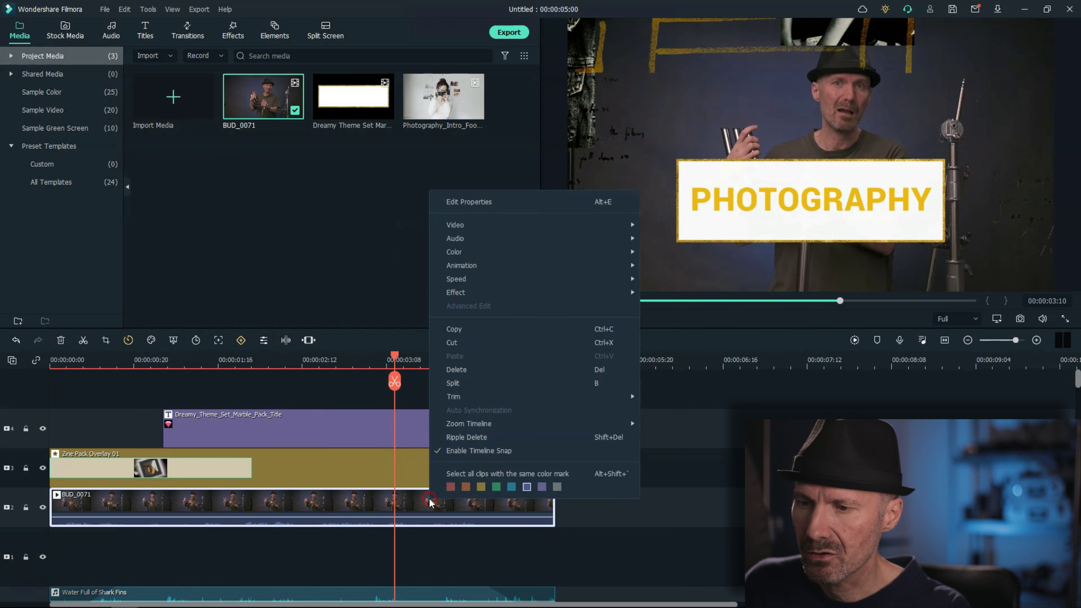
mouse_move(475, 245)
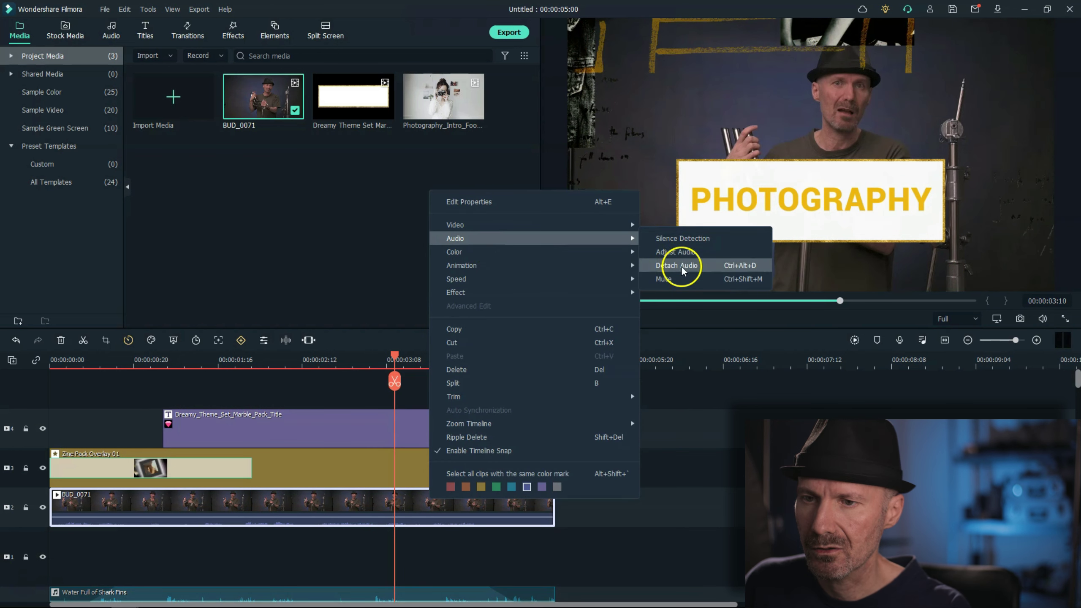
click(674, 279)
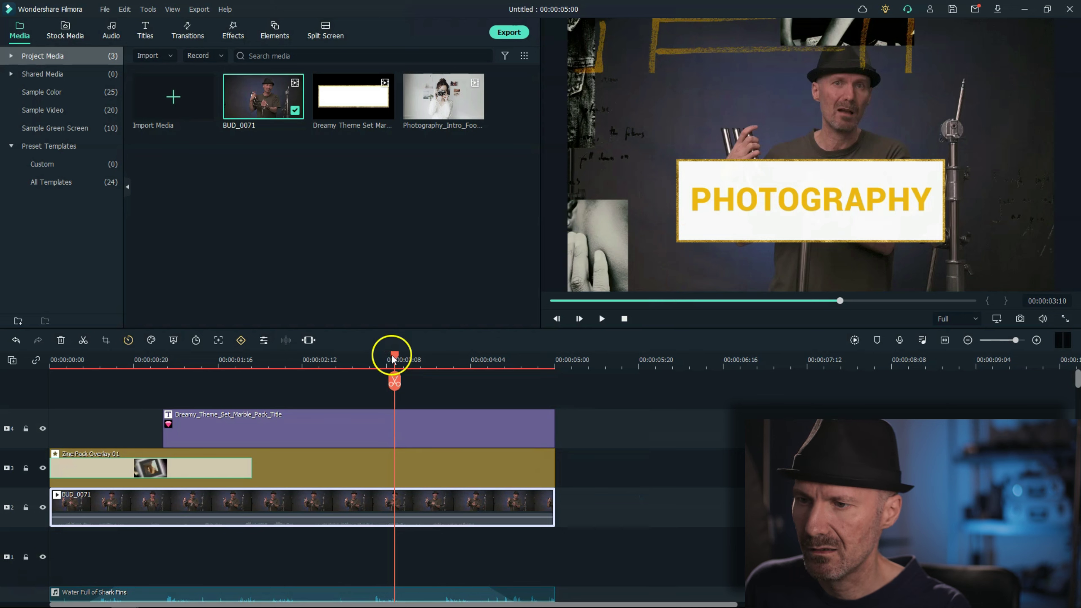
drag(395, 357, 37, 349)
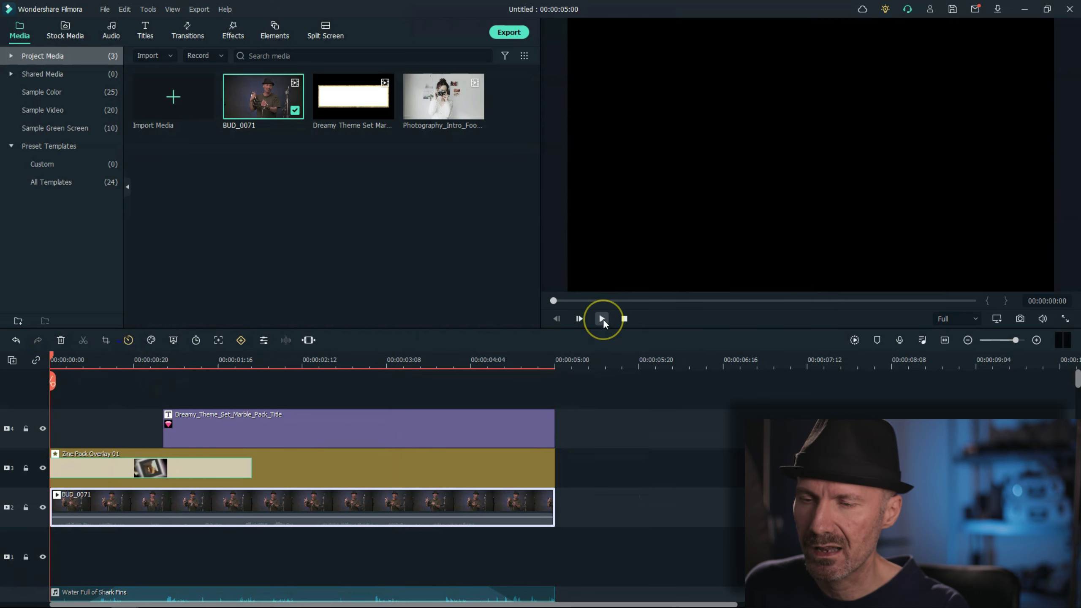
click(603, 319)
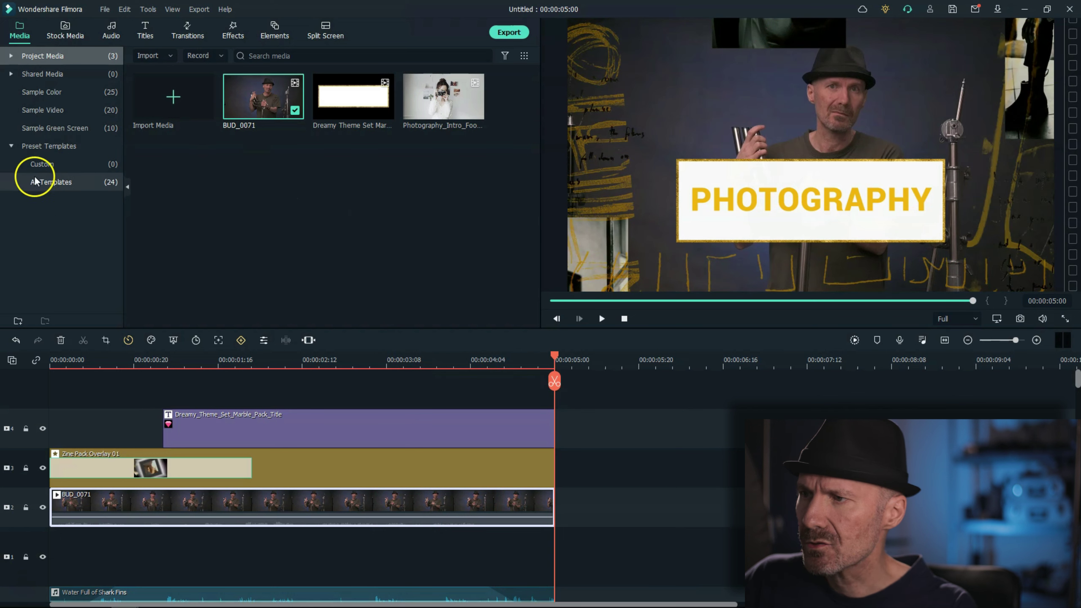
Show All Templates under Preset Templates and scroll through the template grid
click(58, 182)
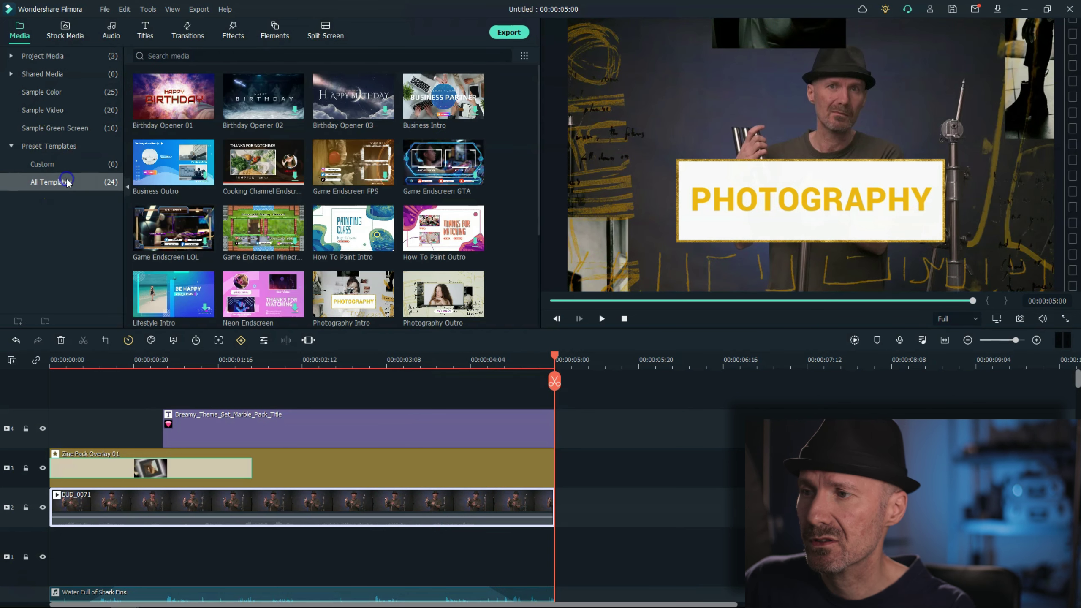
scroll(506, 153, down, 3)
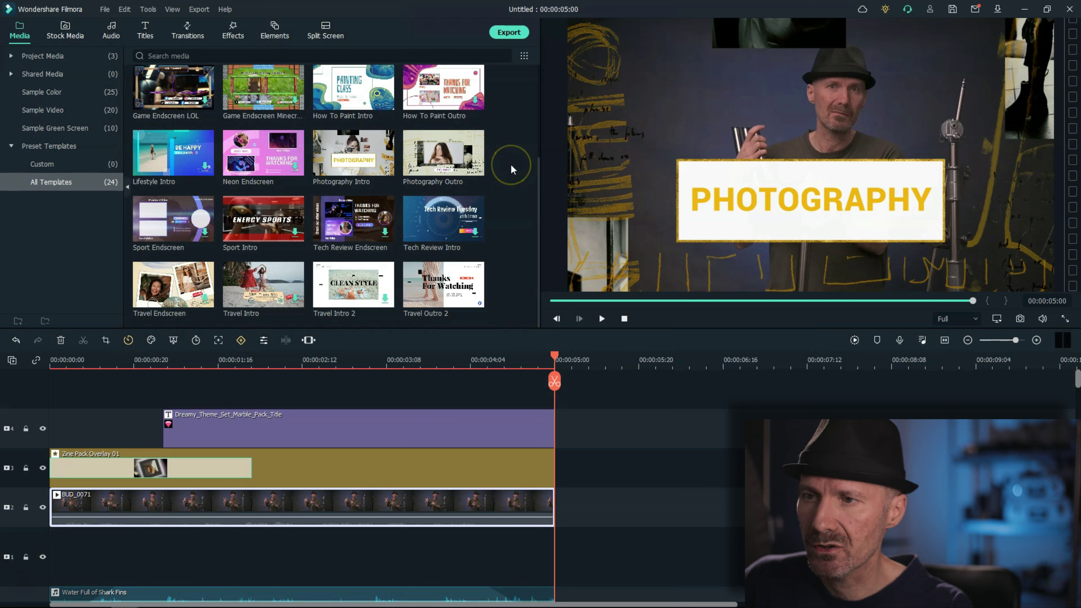
scroll(511, 168, up, 3)
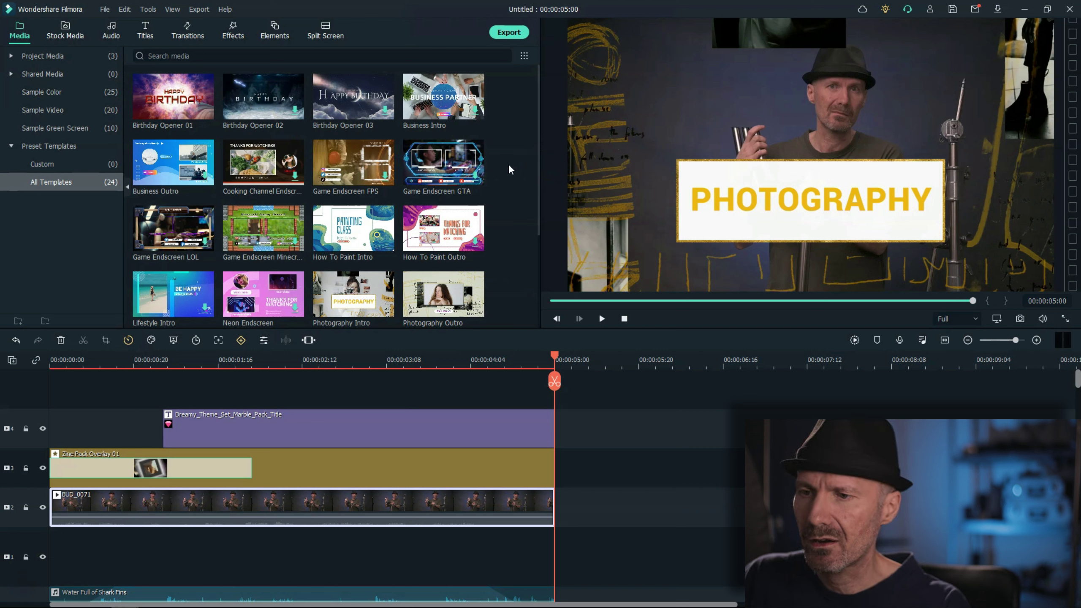
Delete the Dreamy title, Zine Pack Overlay and Water Full of Shark Fins clips
click(412, 433)
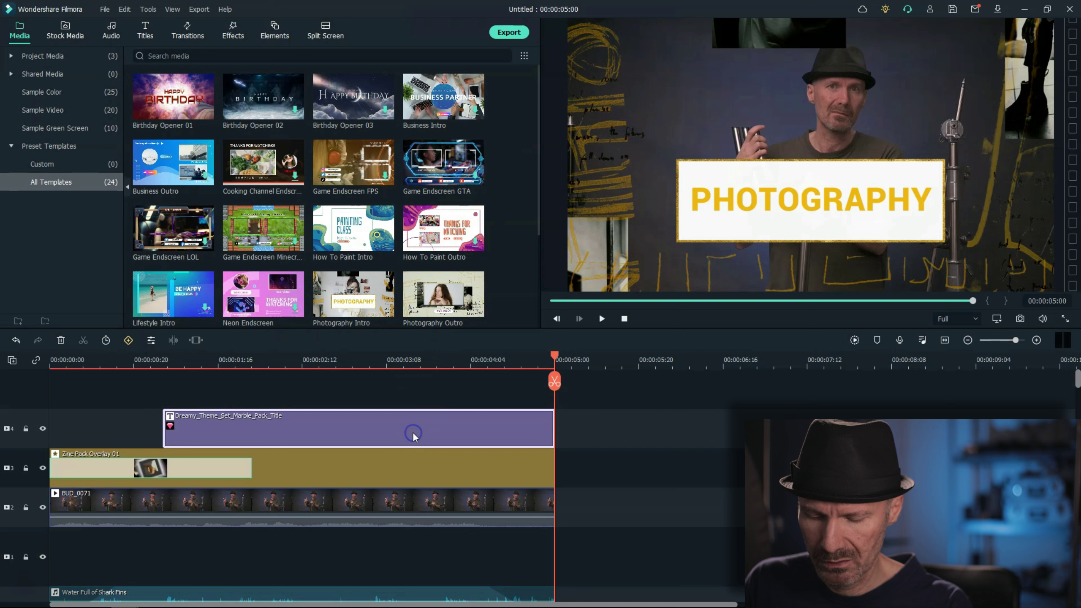
key(Delete)
click(410, 468)
key(Delete)
click(411, 592)
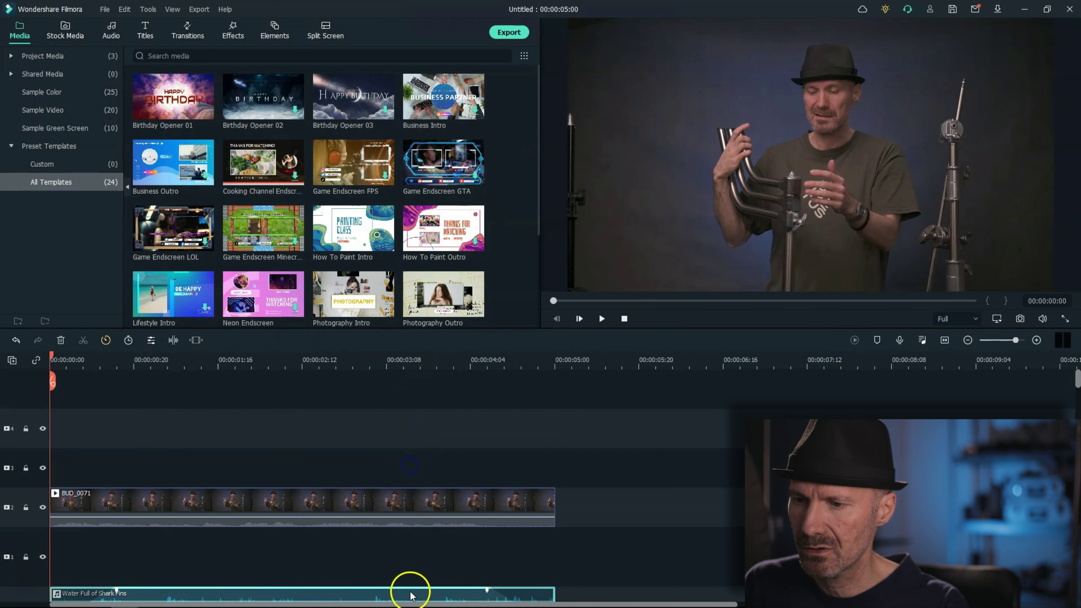
key(Delete)
Move BUD_0071 up to track 4, toggle its audio mute, and play it back
click(372, 504)
drag(372, 504, 336, 434)
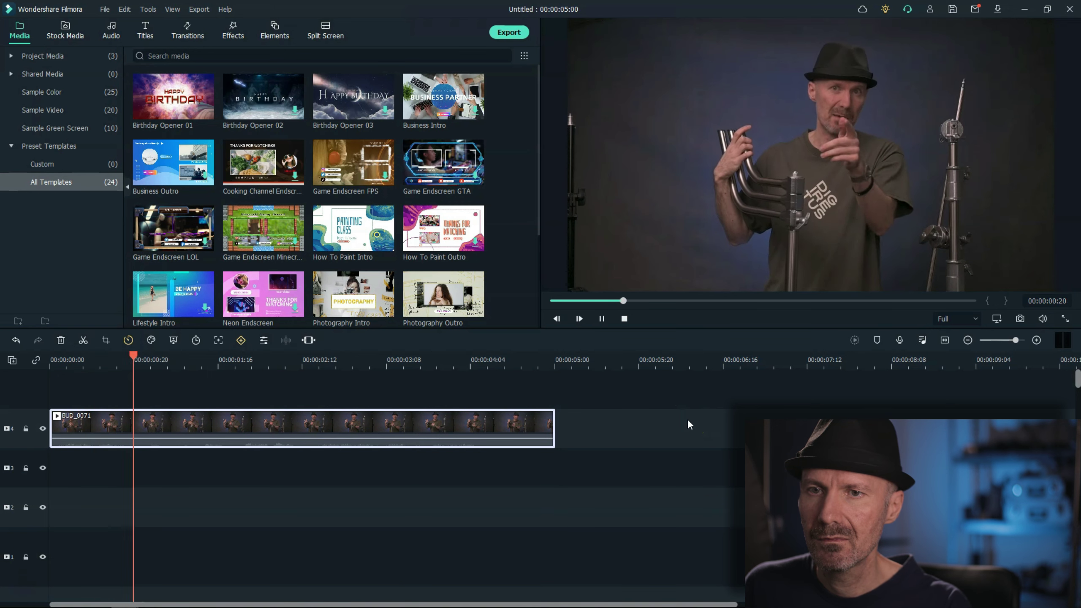
key(space)
right_click(467, 420)
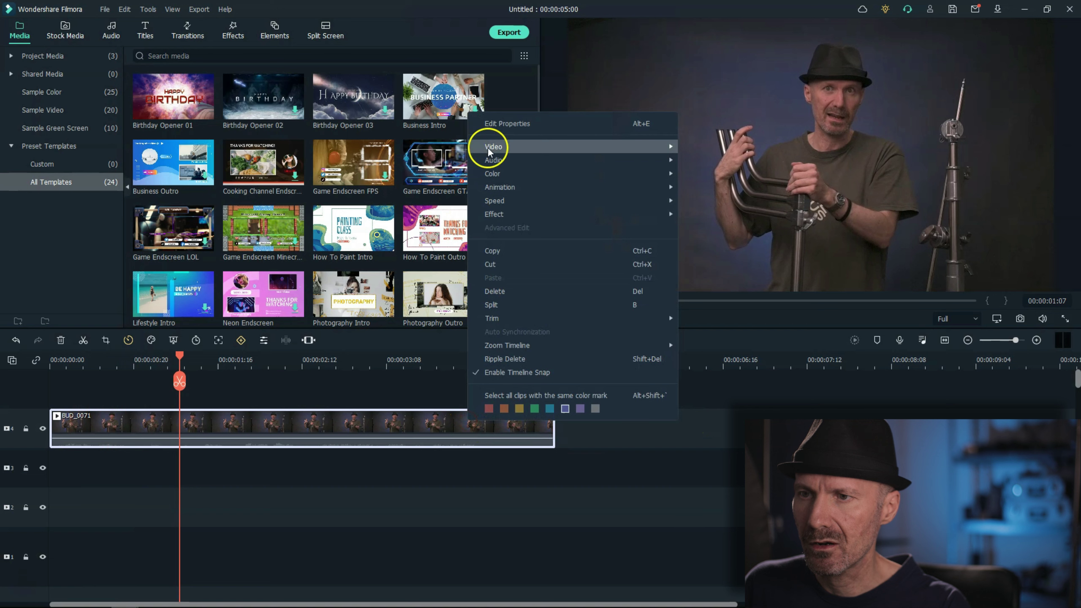
mouse_move(532, 160)
click(714, 200)
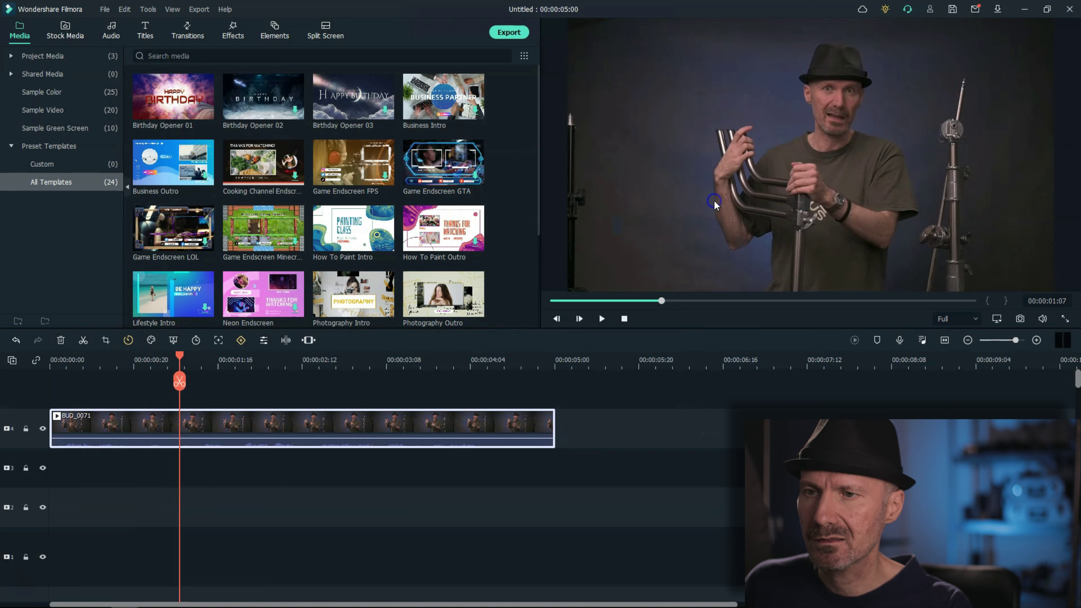
drag(179, 361, 66, 361)
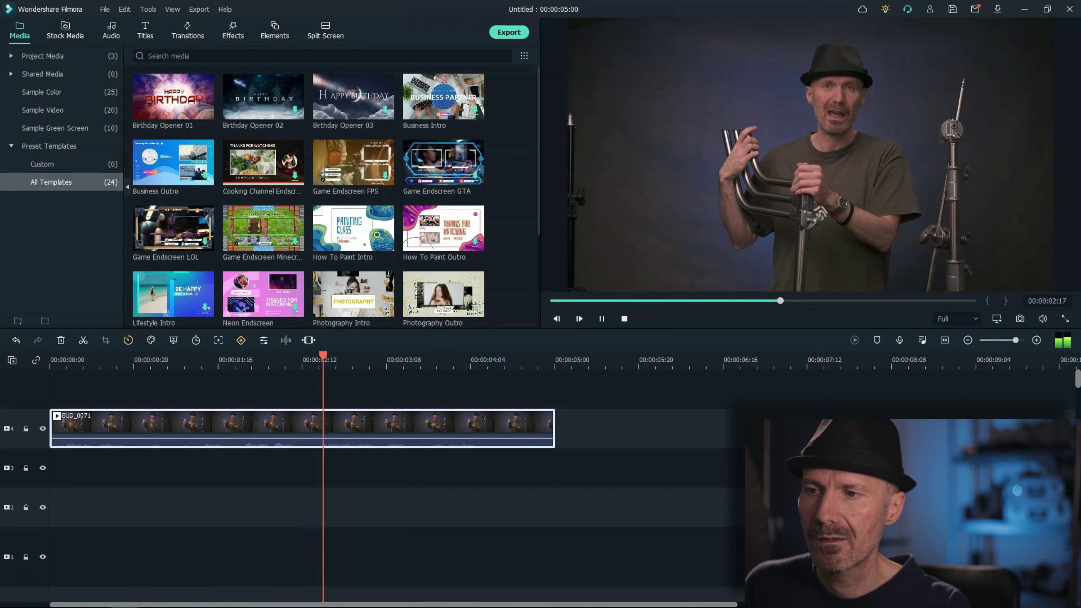
key(space)
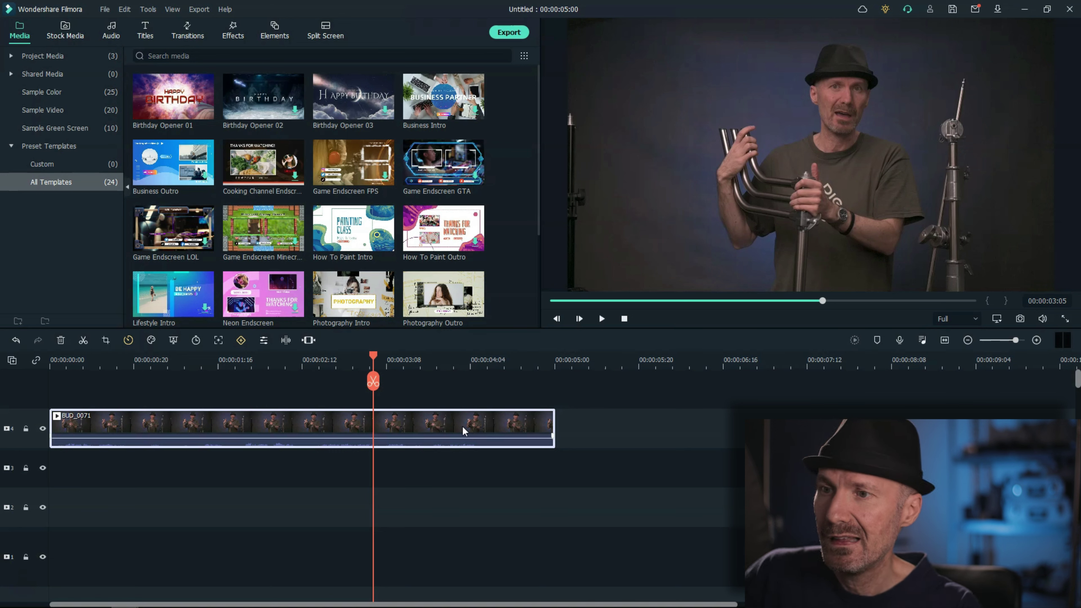
Enlarge track 4 and replace the short clip with the full-length BUD_0071 from Project Media
click(535, 254)
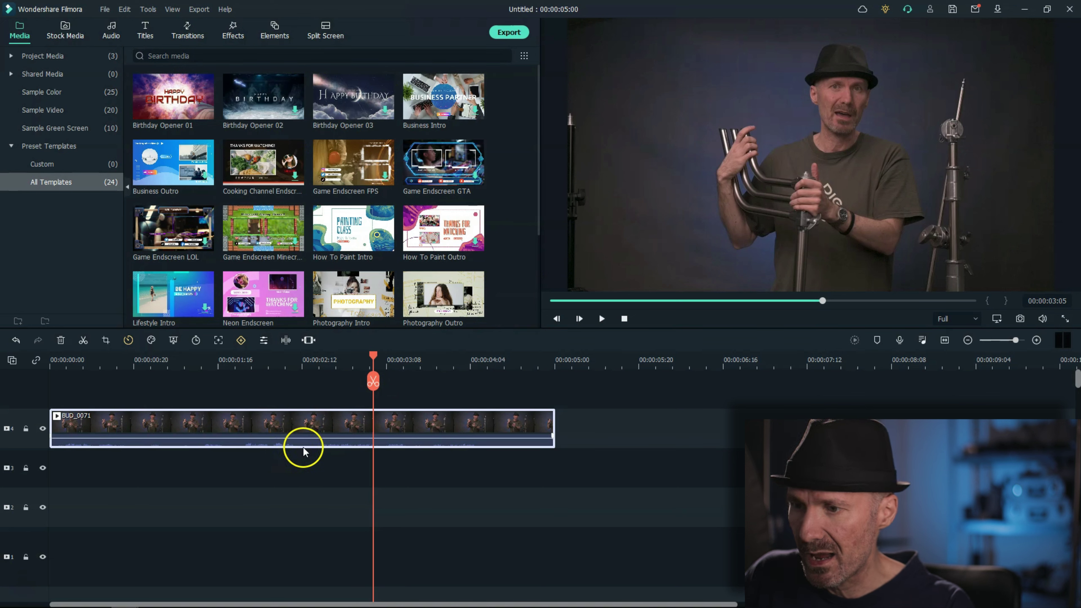
drag(37, 406, 51, 348)
click(232, 458)
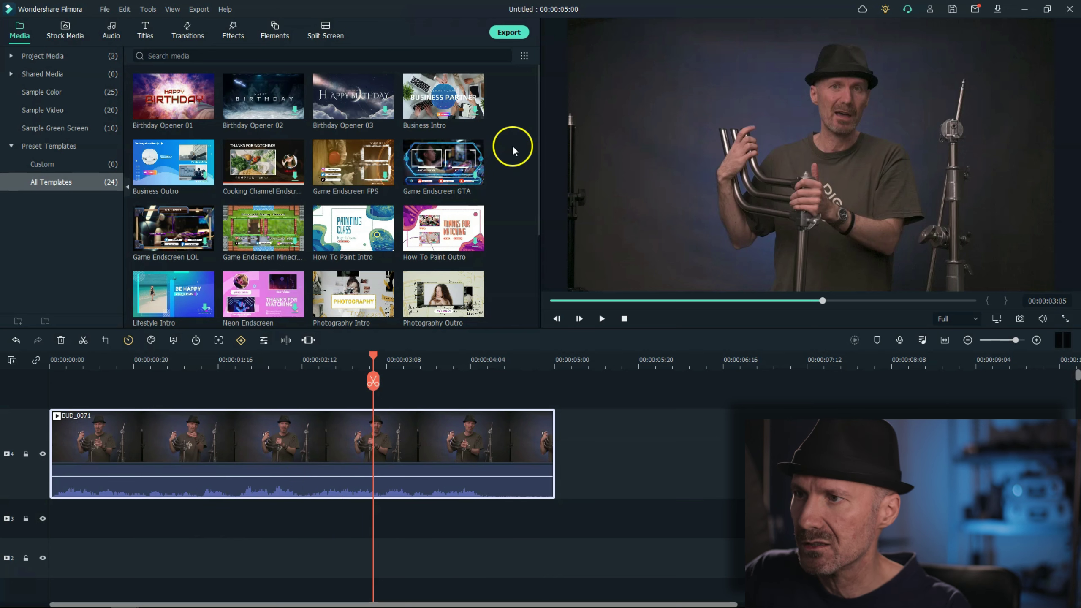
key(Delete)
drag(265, 107, 50, 454)
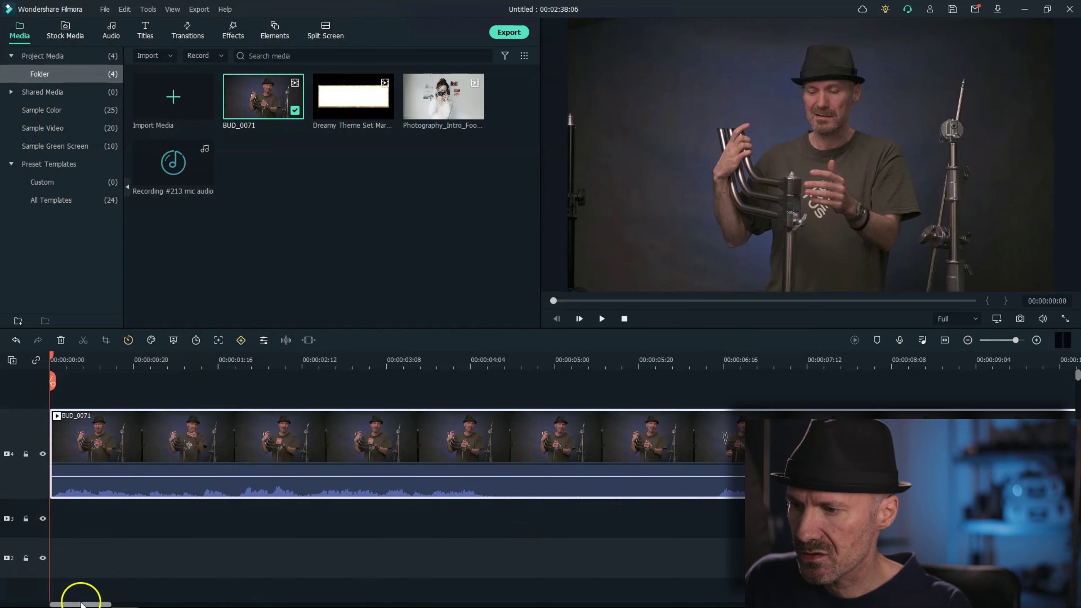
Add the Recording #213 mic audio to the timeline on a new audio track
mouse_move(79, 604)
mouse_down()
mouse_move(156, 604)
mouse_move(73, 588)
mouse_up()
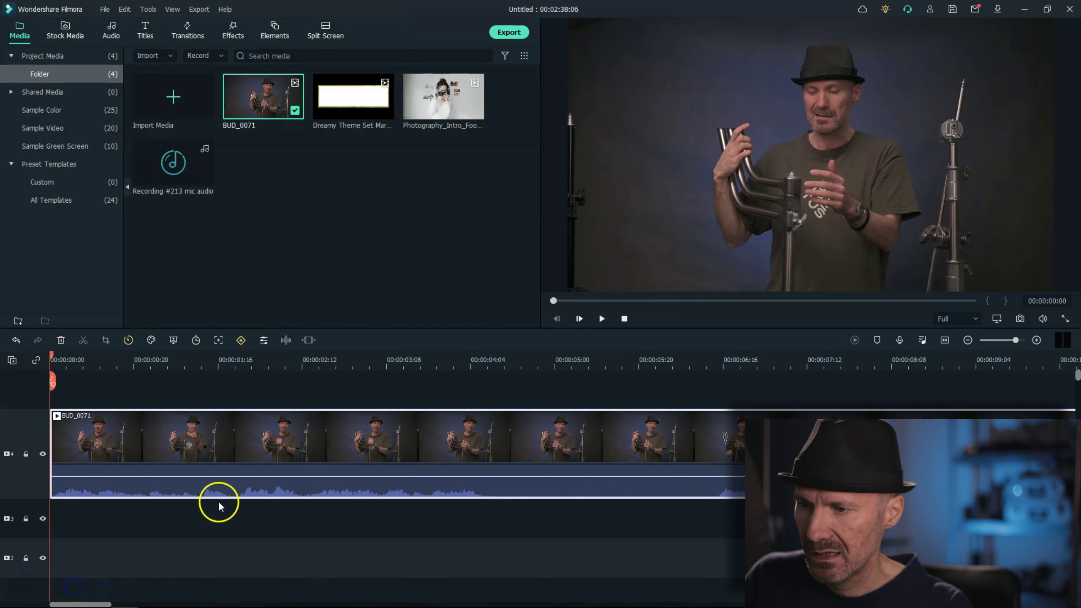
click(157, 193)
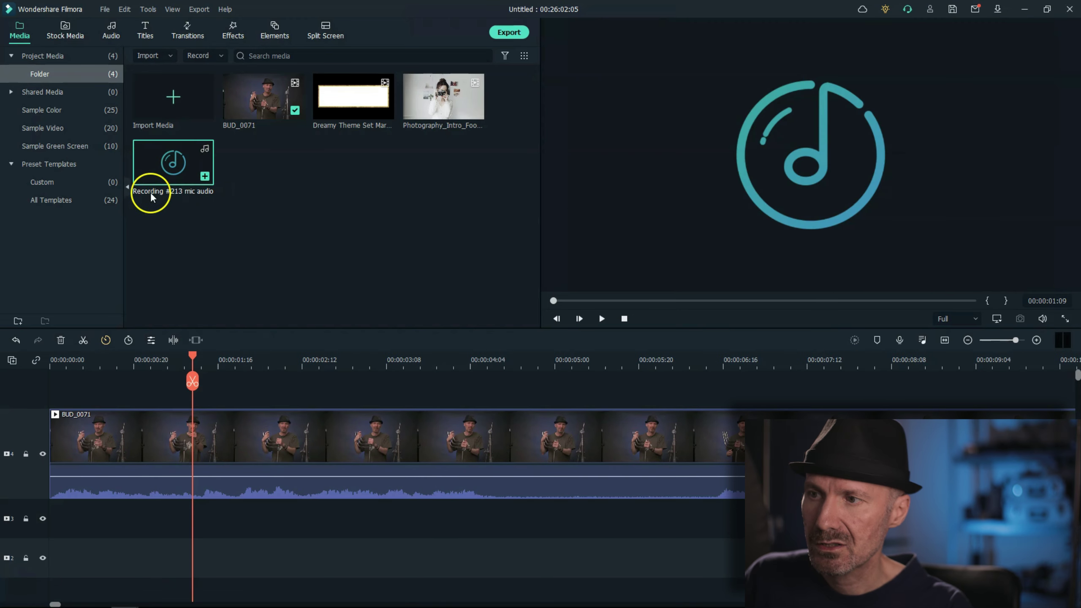
drag(171, 166, 160, 516)
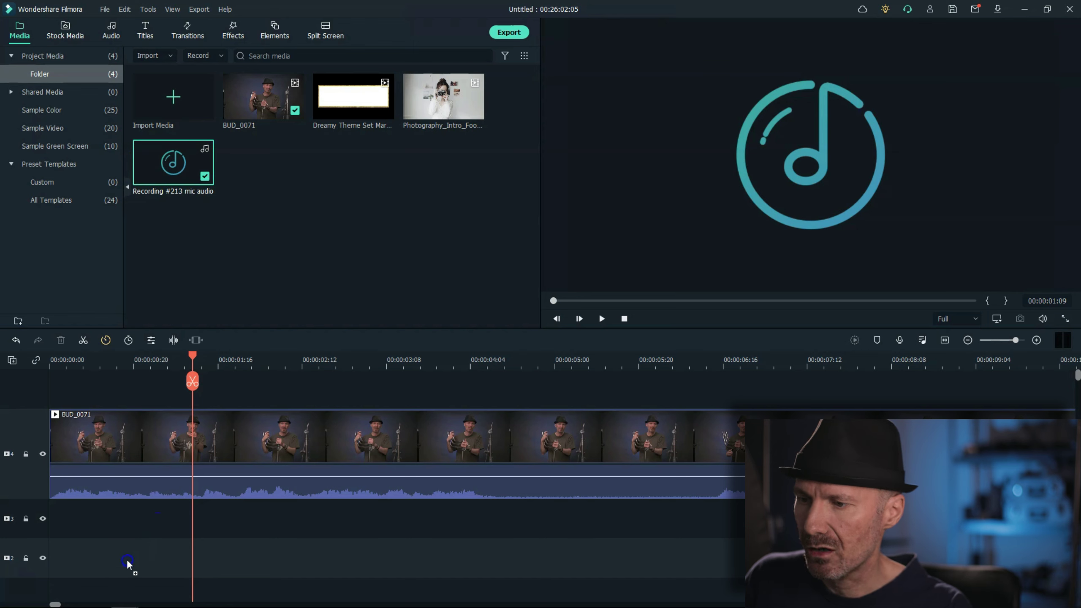
drag(127, 559, 124, 558)
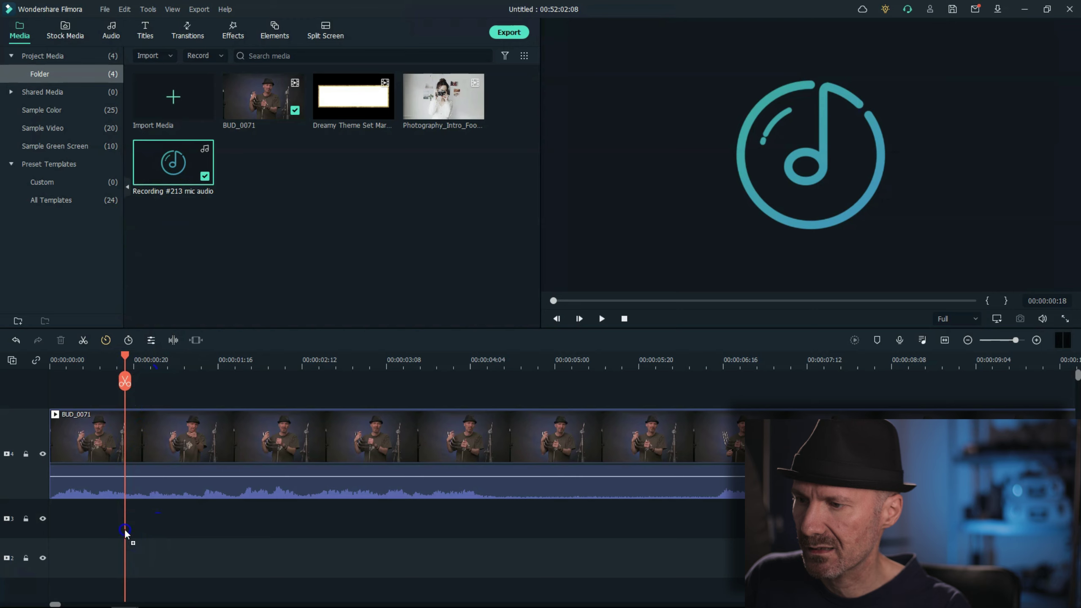
drag(98, 595, 92, 573)
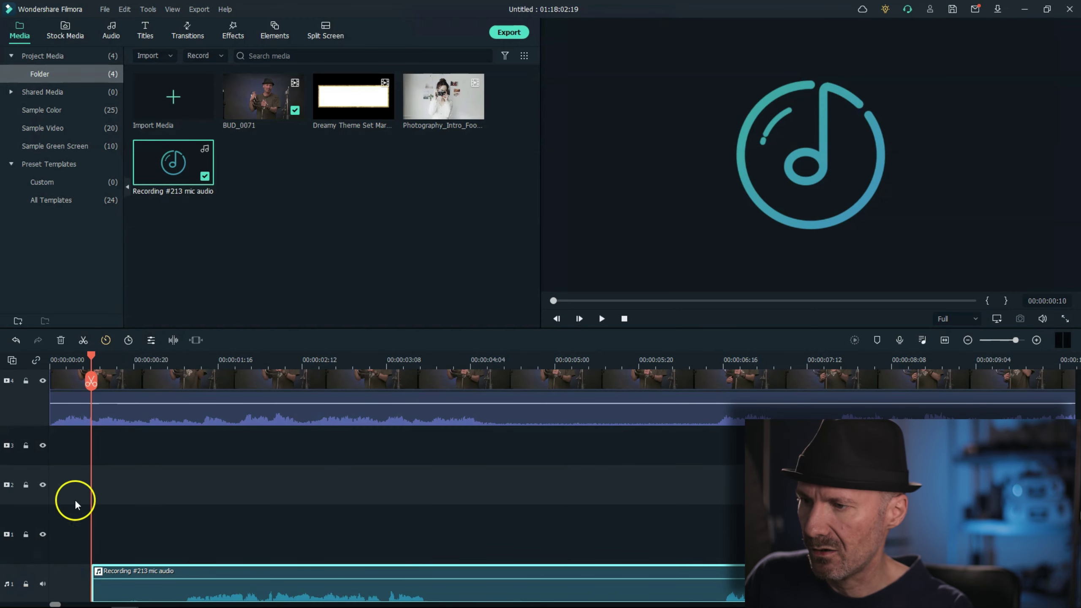
Delete empty tracks, shift the mic recording later, and put the playhead at its start
right_click(35, 455)
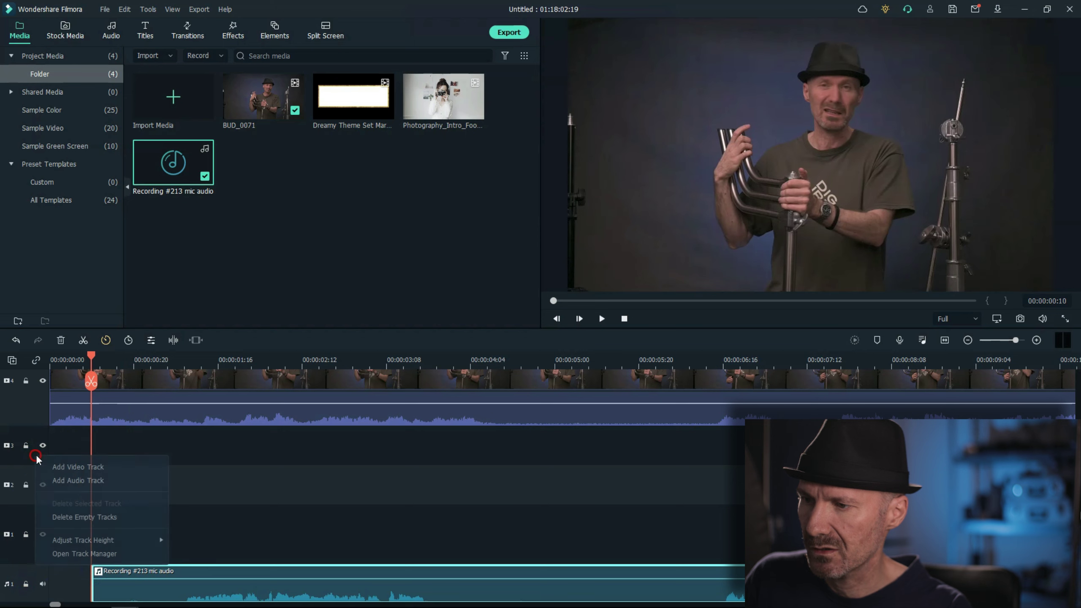
click(79, 517)
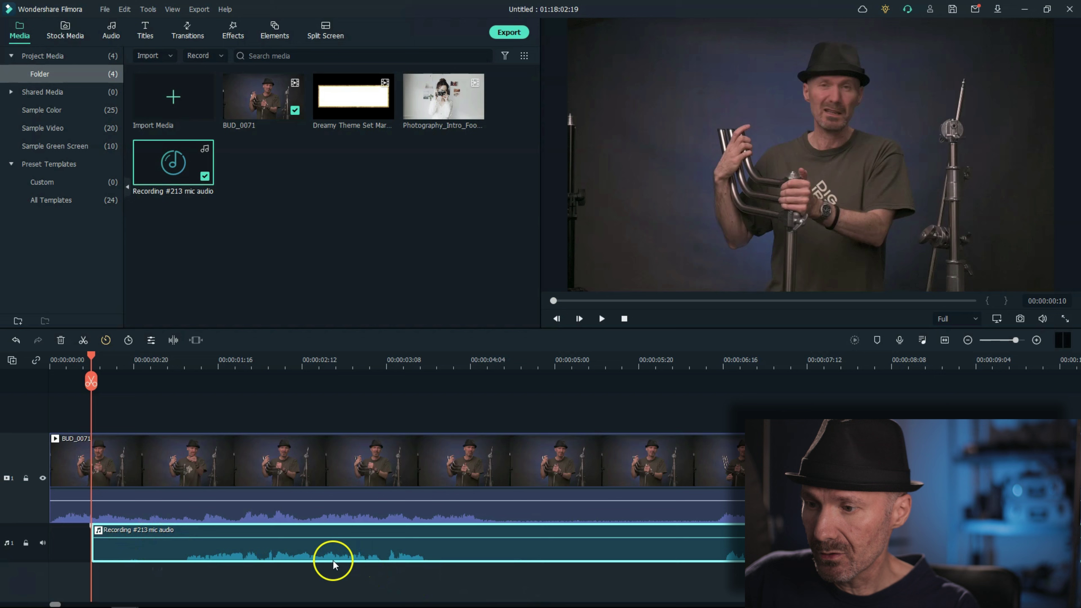
drag(332, 560, 353, 559)
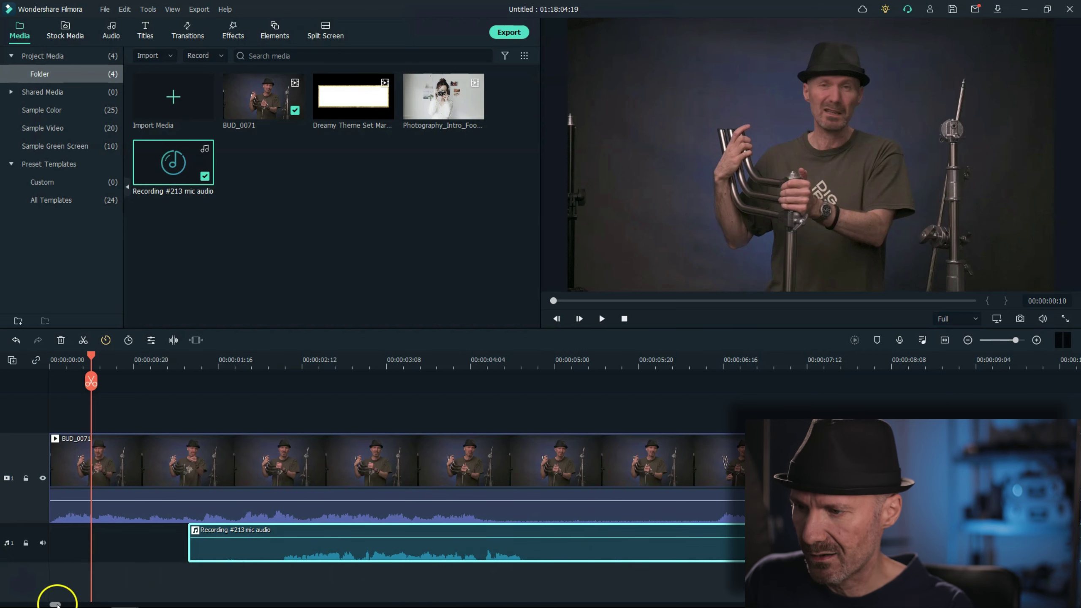
drag(66, 601, 54, 604)
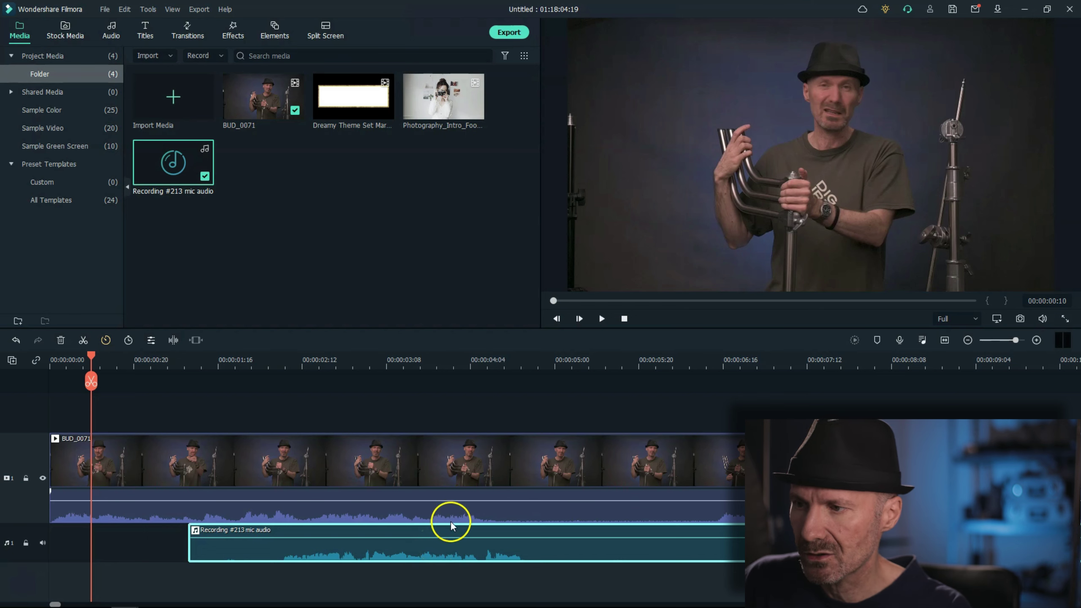
click(428, 328)
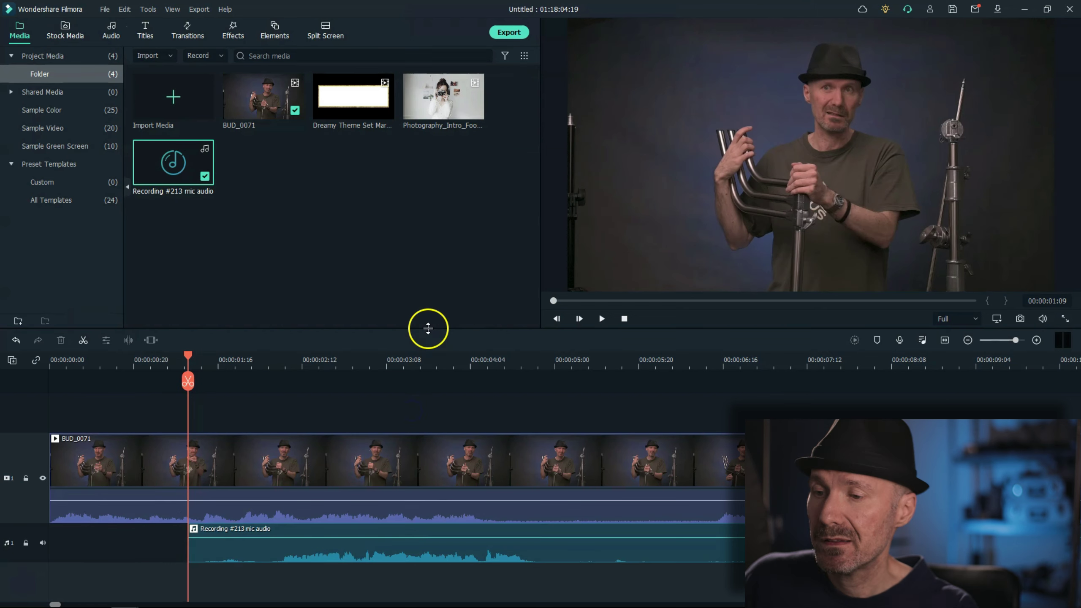
Select BUD_0071 and the Recording #213 clip together and run Auto Synchronization on them
click(473, 464)
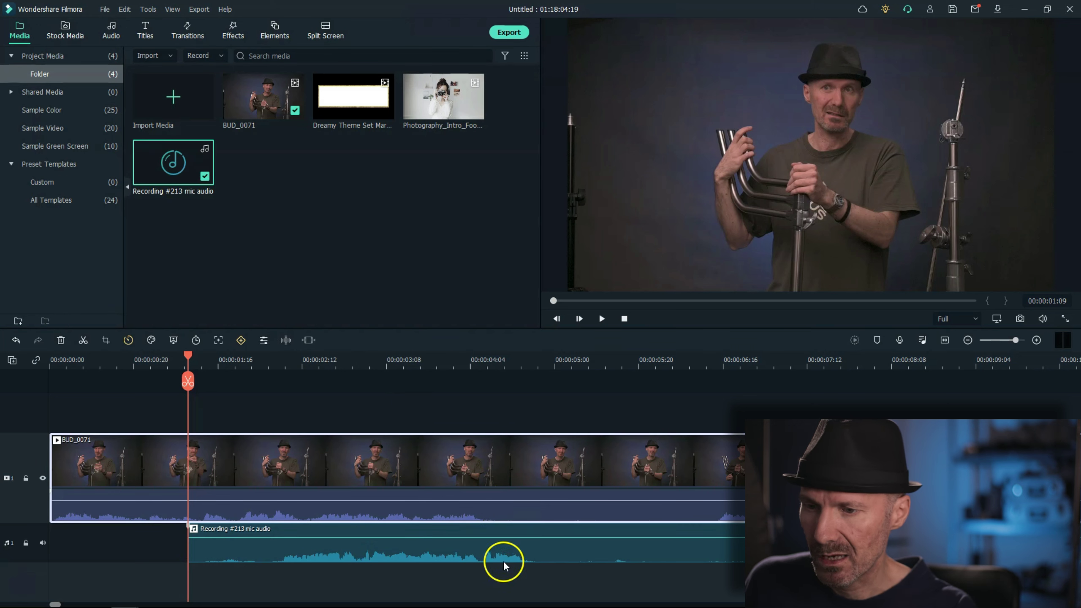
click(524, 553)
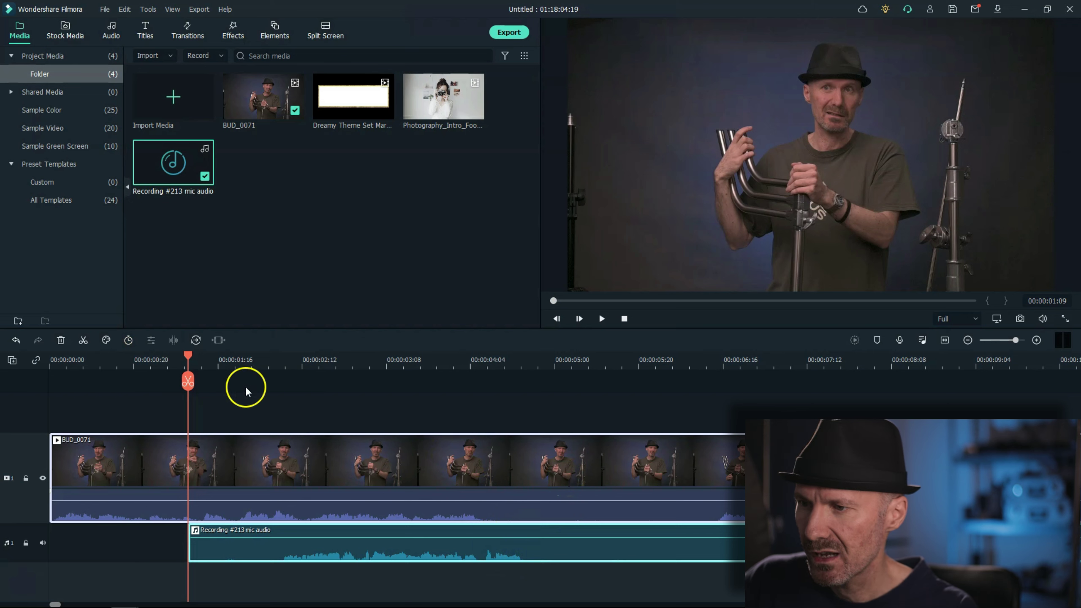
click(196, 340)
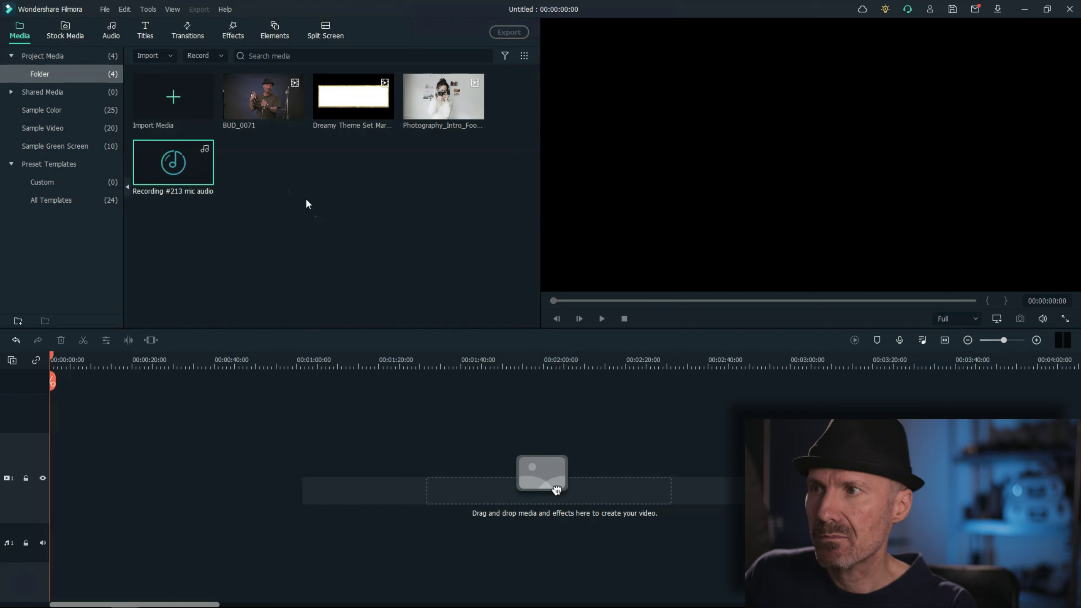
Open the Stock Media tab on its GIPHY animated GIF library
click(79, 33)
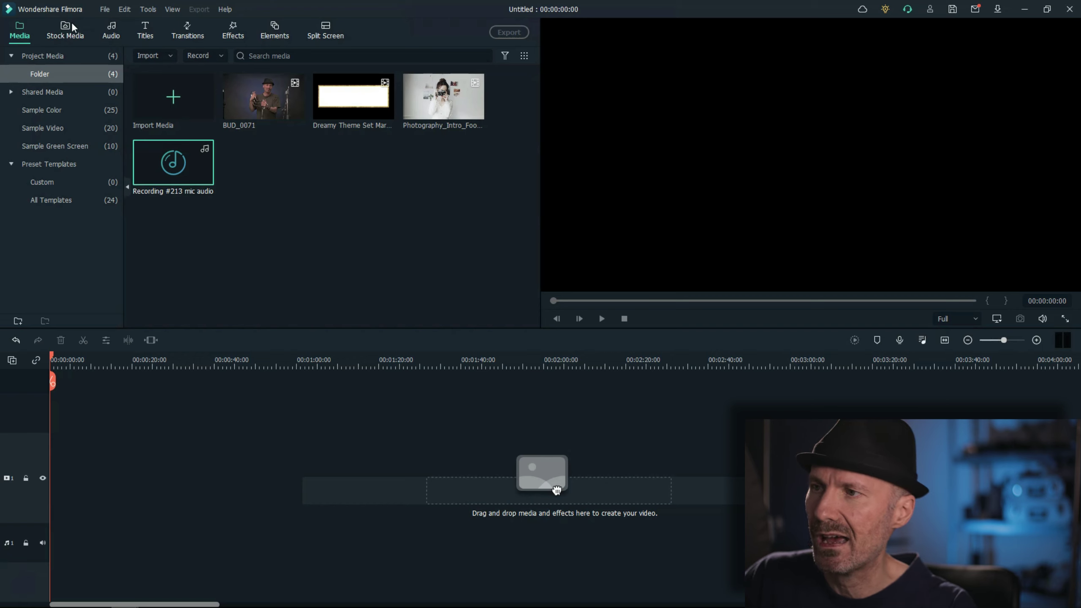
click(67, 27)
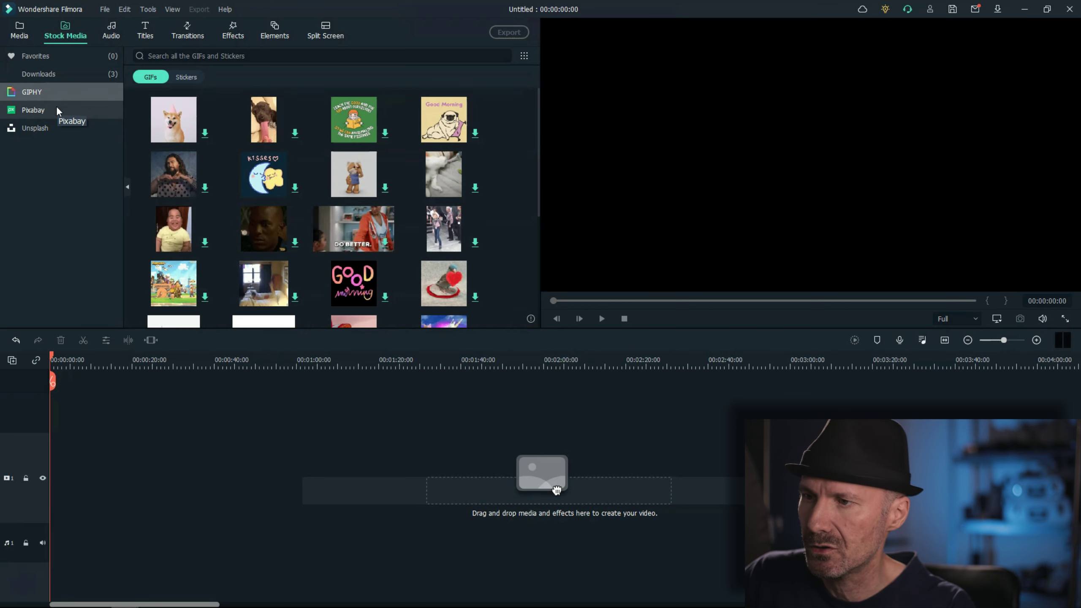
Switch the stock source to Pixabay, show its videos, and ready a search
click(52, 110)
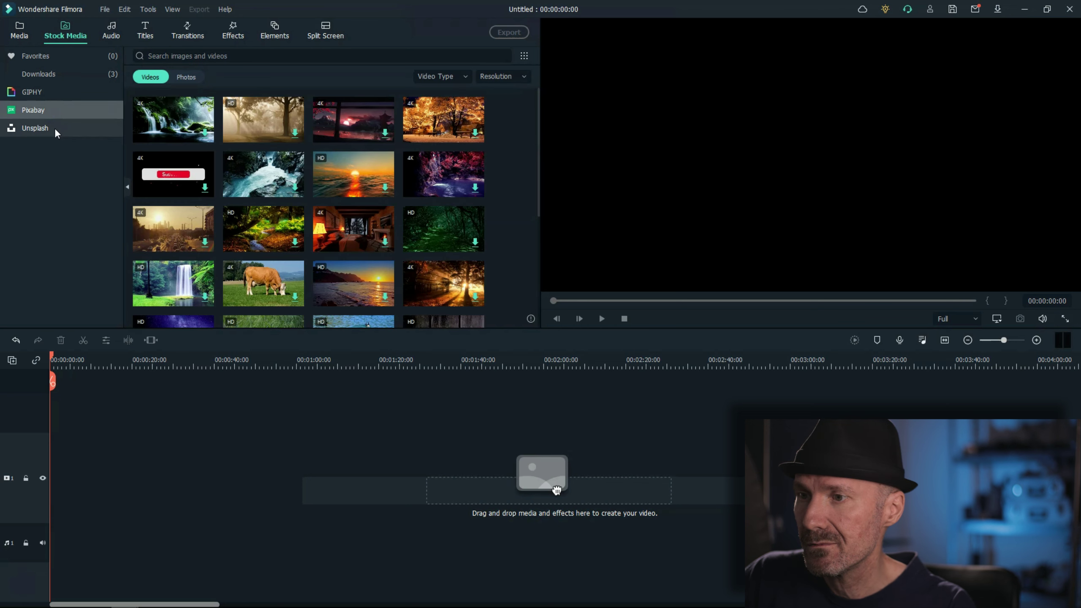
click(251, 286)
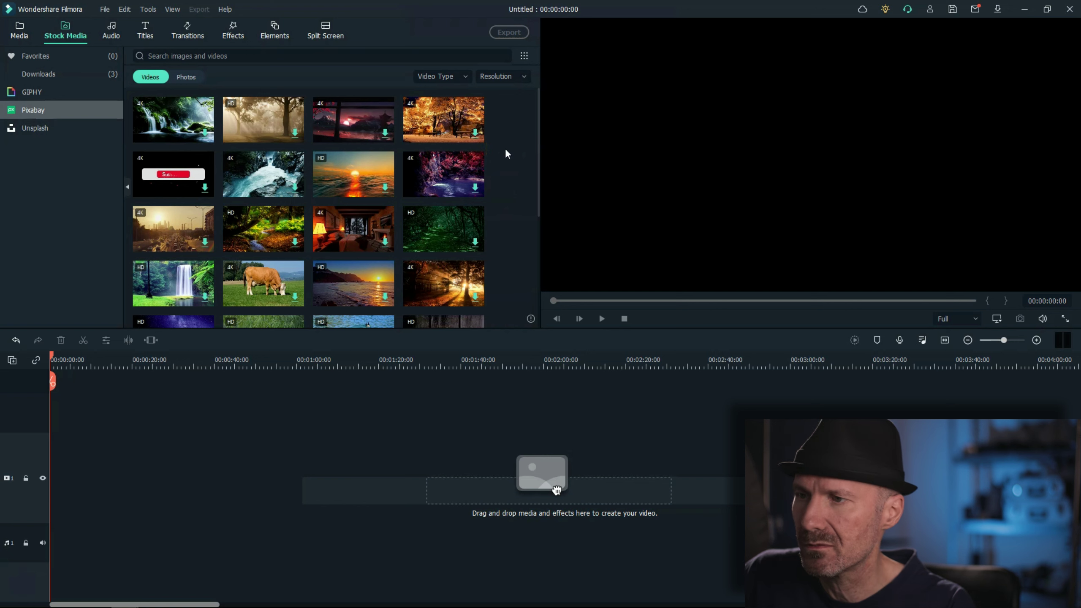
click(253, 148)
click(156, 77)
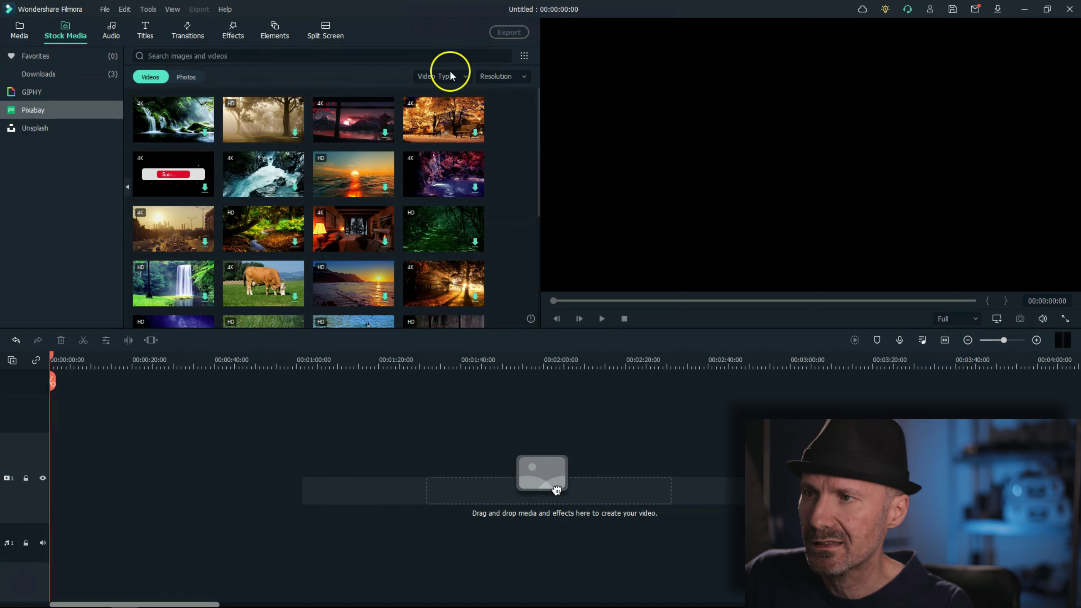
click(196, 56)
click(182, 56)
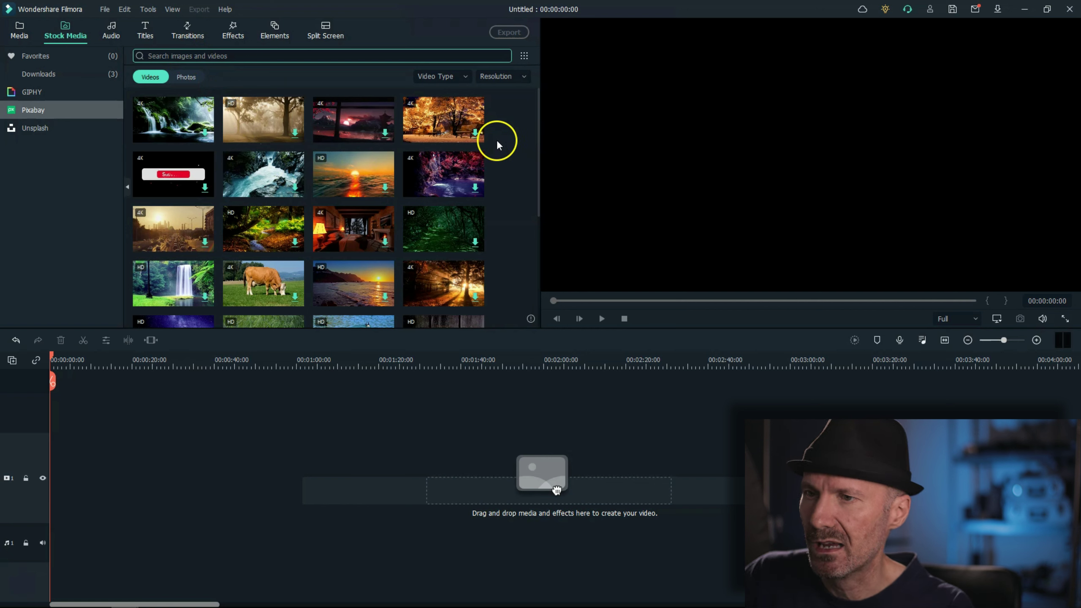
Look at Unsplash stock photos, then return to Pixabay
click(36, 128)
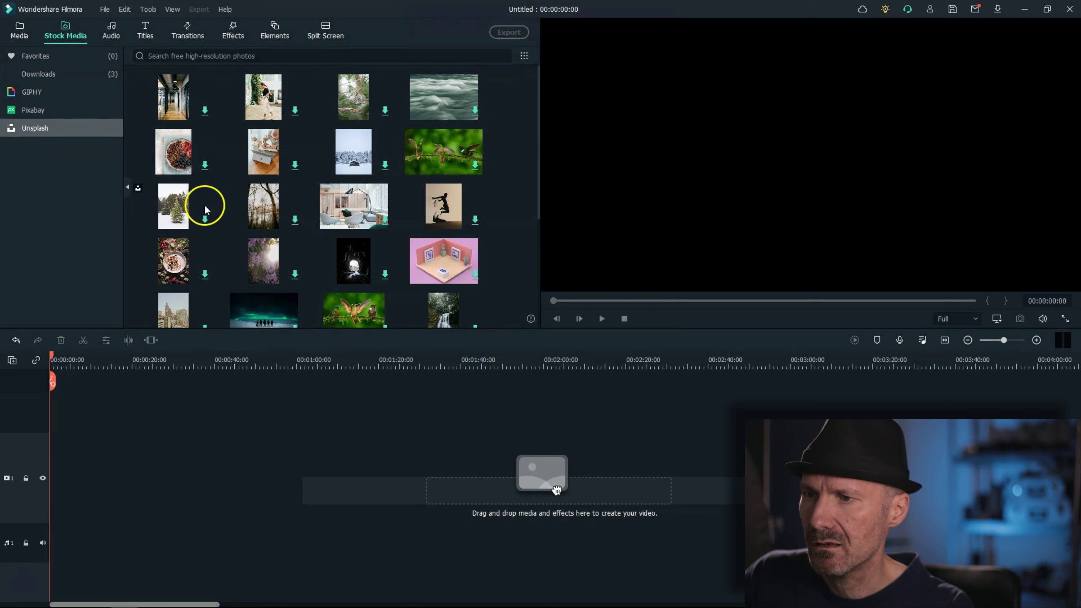
click(160, 56)
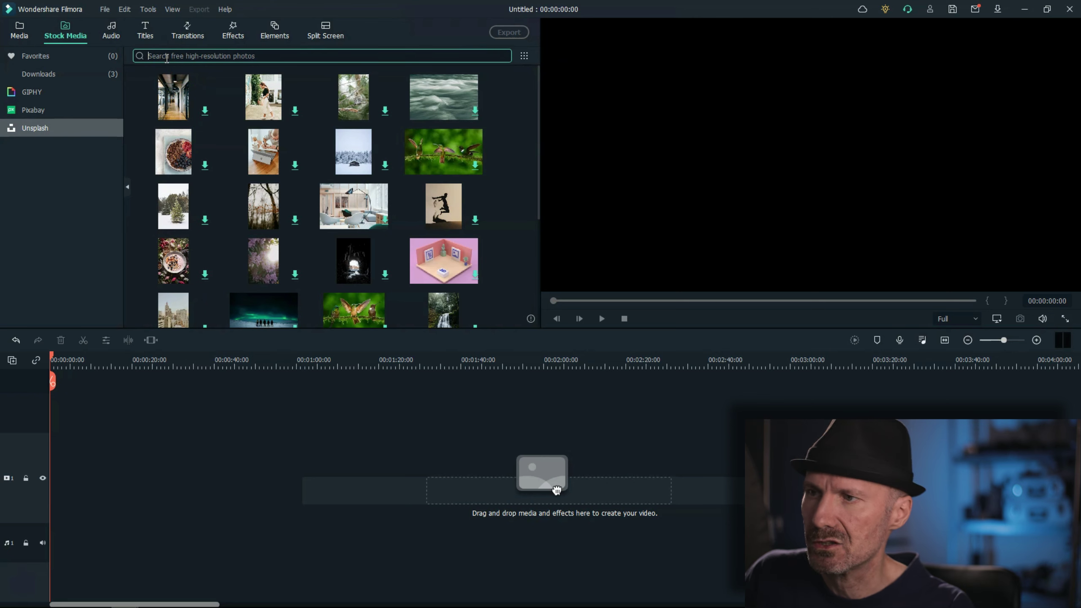
click(44, 110)
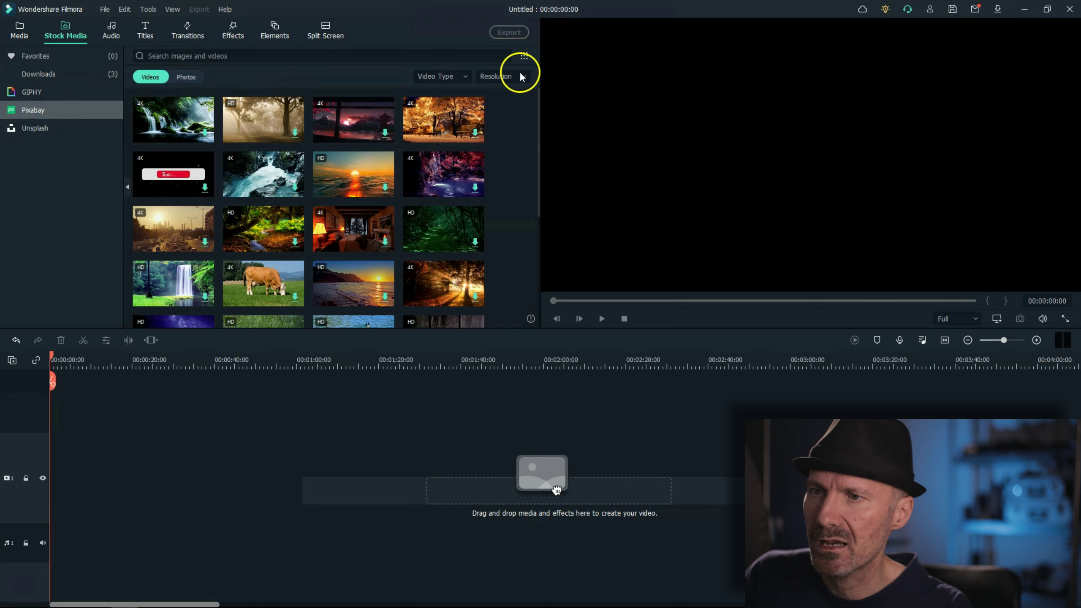
Check Pixabay's Resolution and Video Type filters, then show Photos filtered to green tones
click(491, 77)
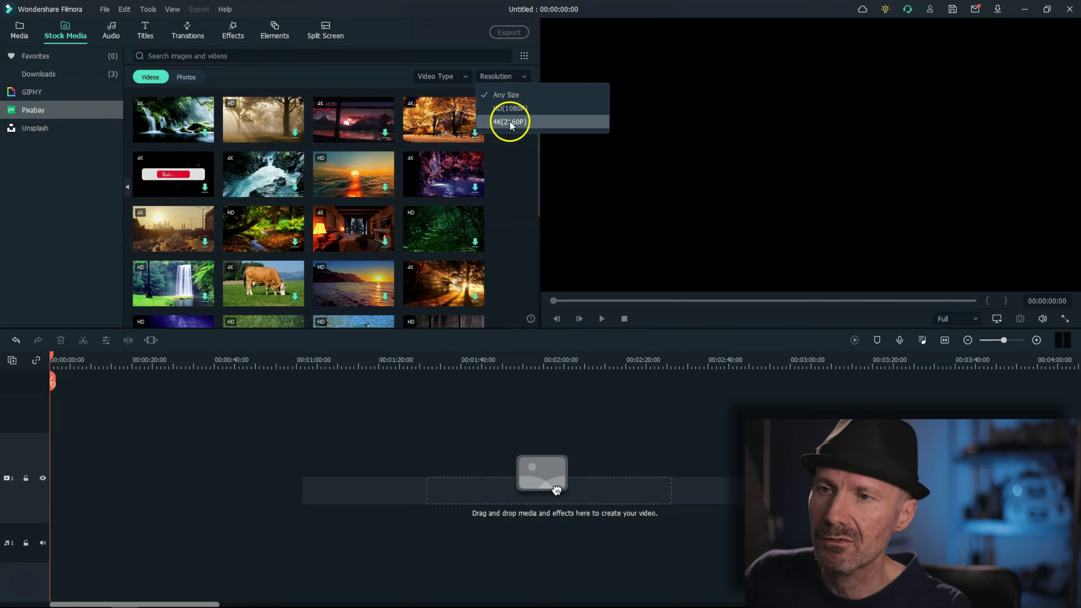
click(430, 77)
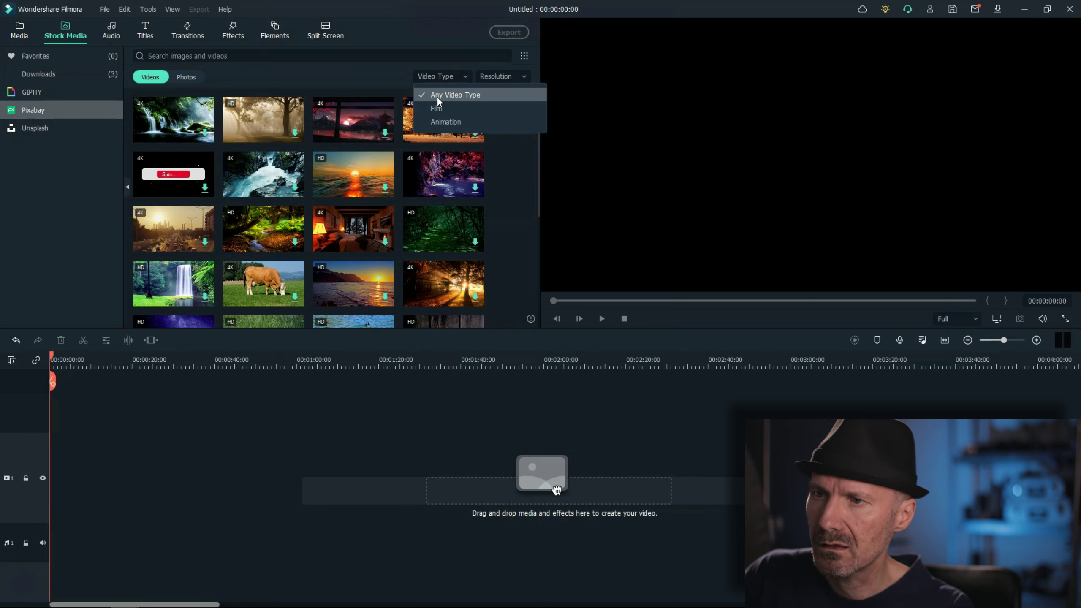
click(445, 124)
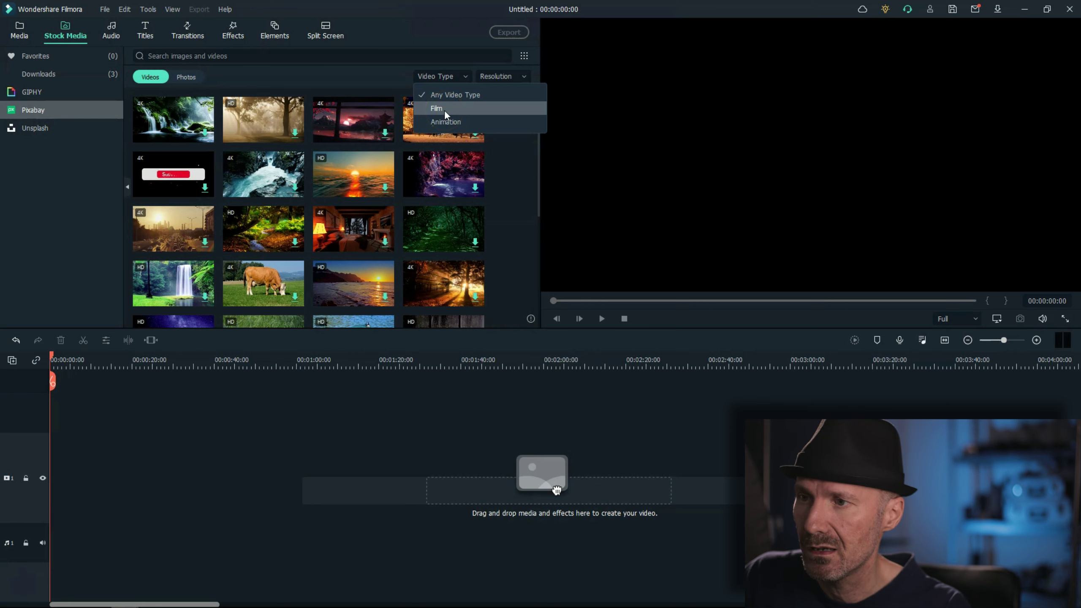
click(181, 77)
click(454, 73)
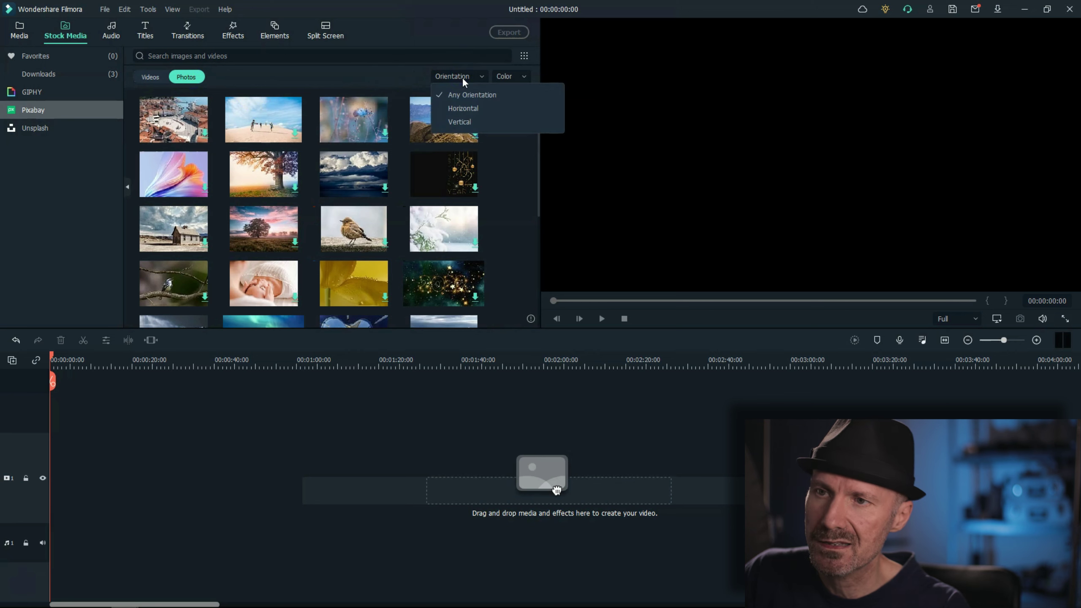
click(500, 77)
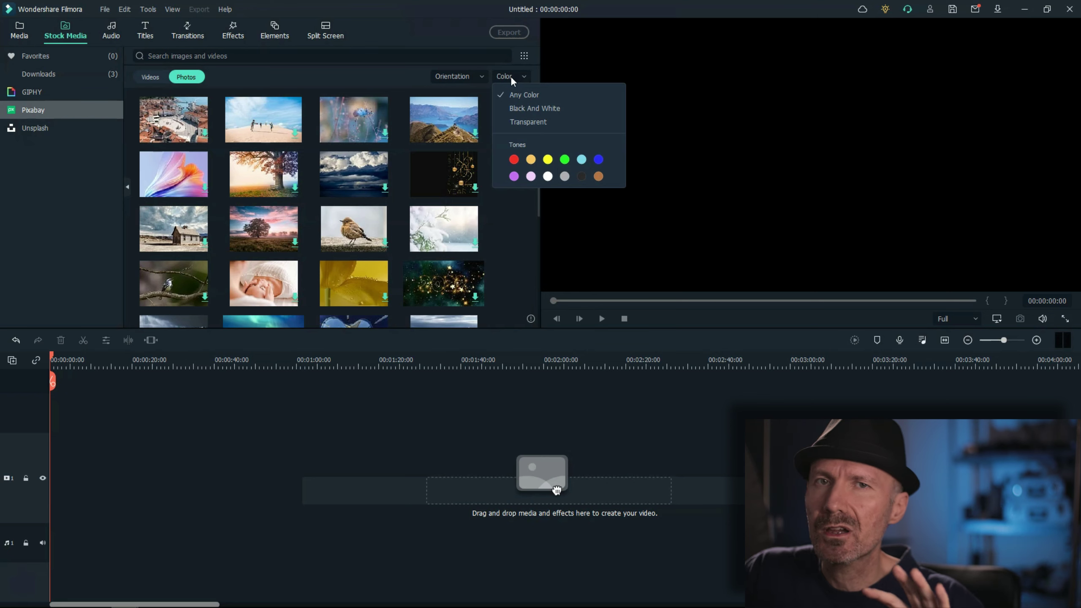
click(564, 159)
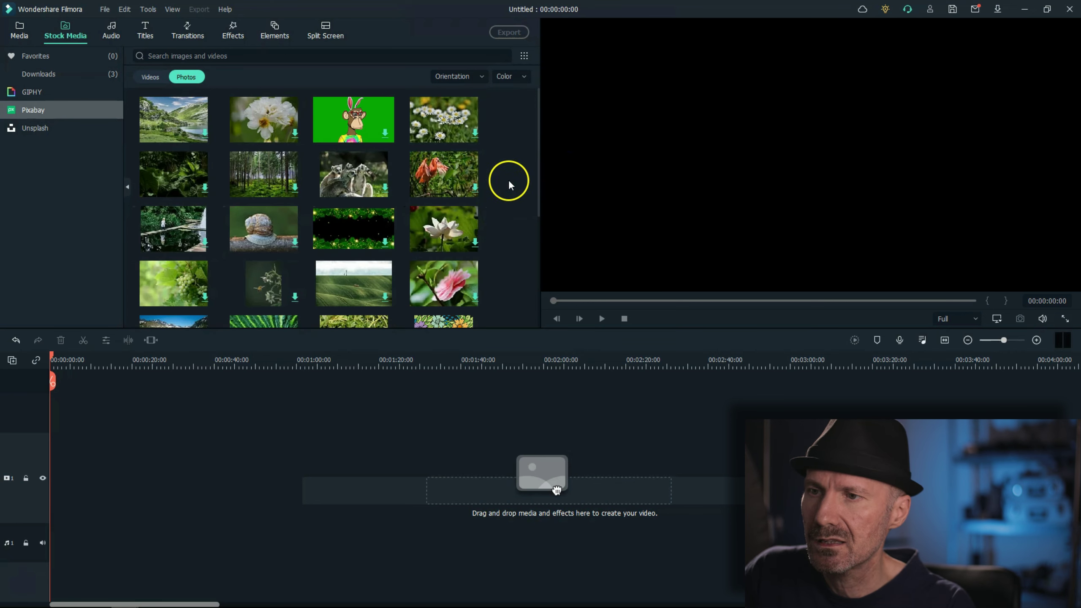
Scroll down through the green-toned Pixabay photo results
scroll(301, 174, down, 5)
mouse_move(301, 175)
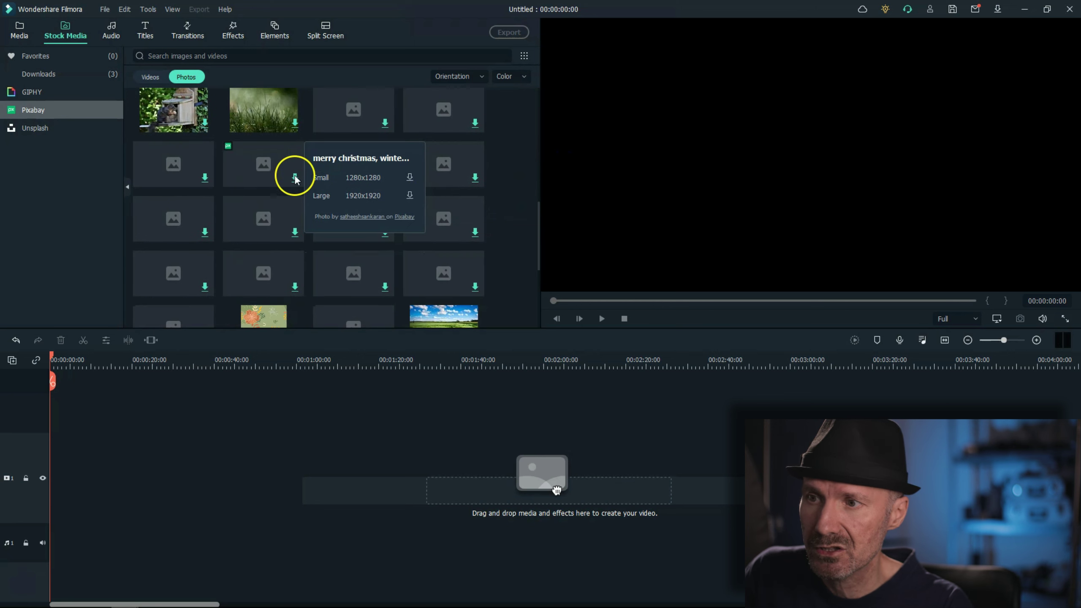
scroll(288, 202, down, 2)
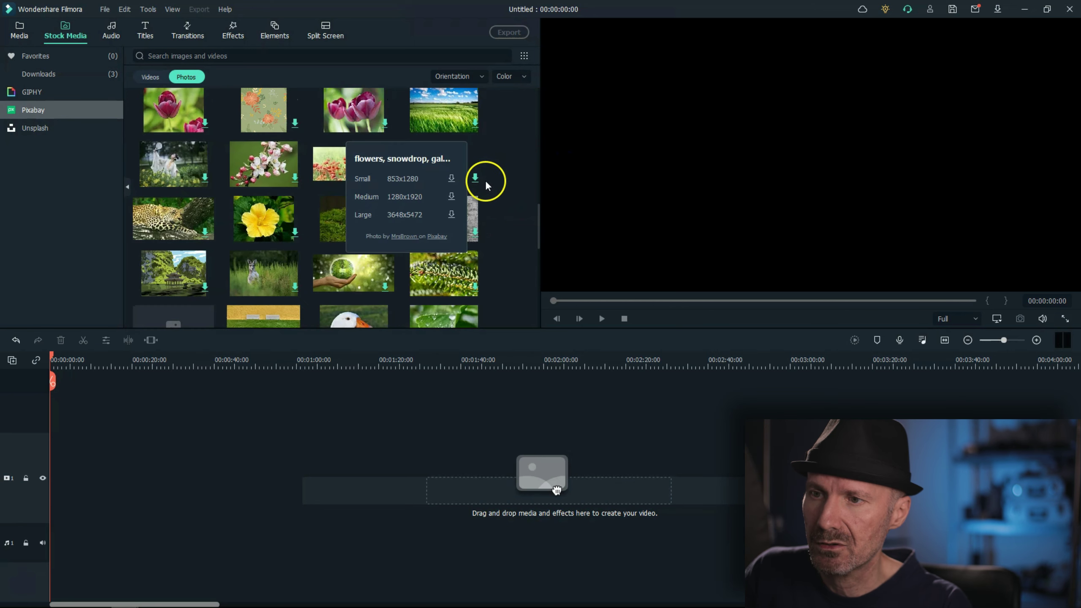
scroll(494, 181, down, 3)
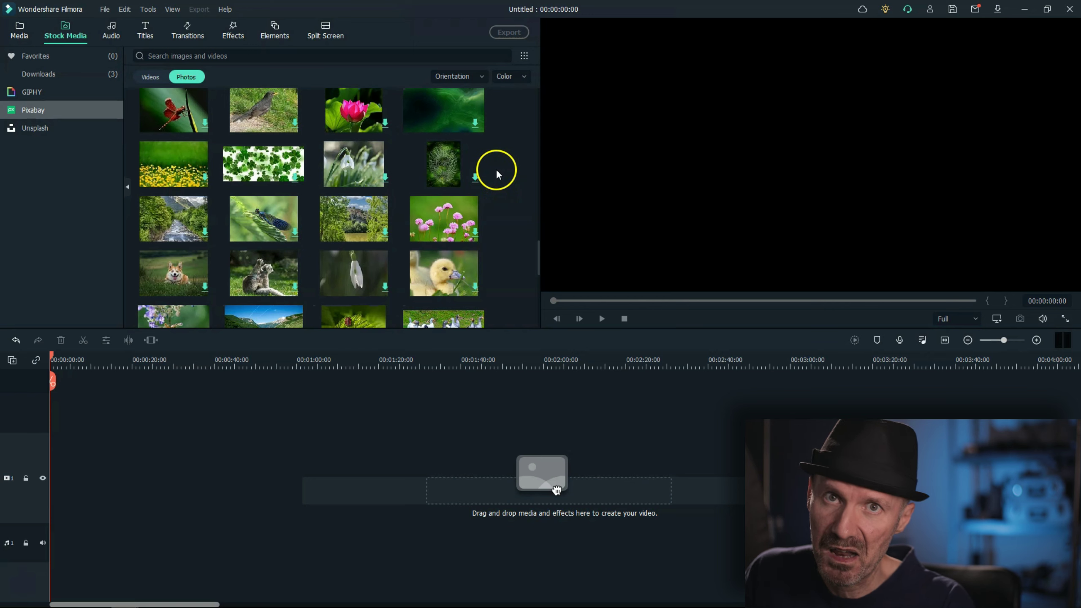
scroll(496, 168, down, 3)
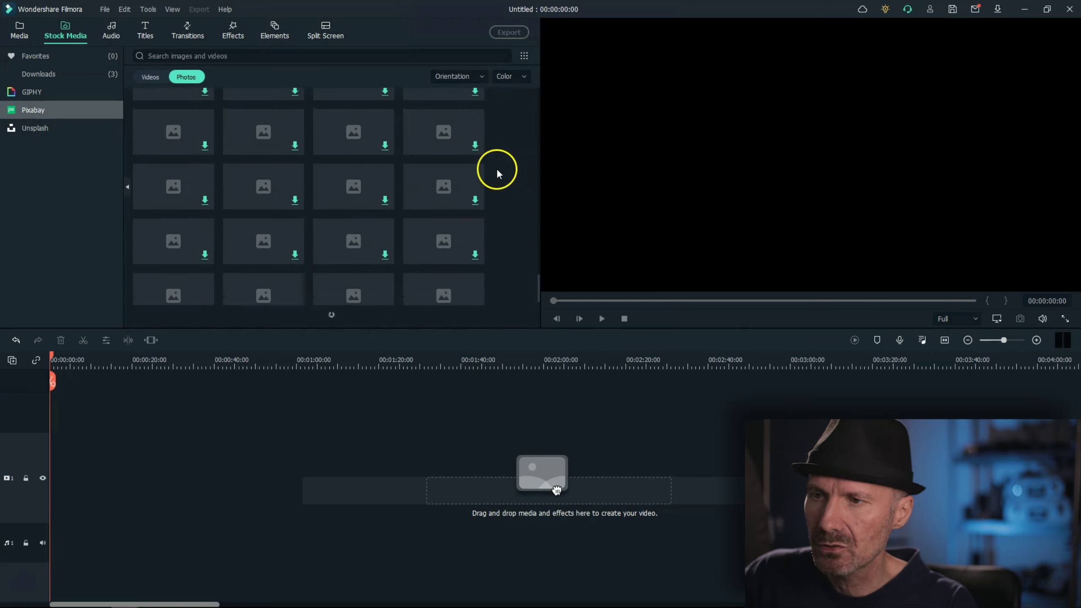
scroll(497, 172, down, 3)
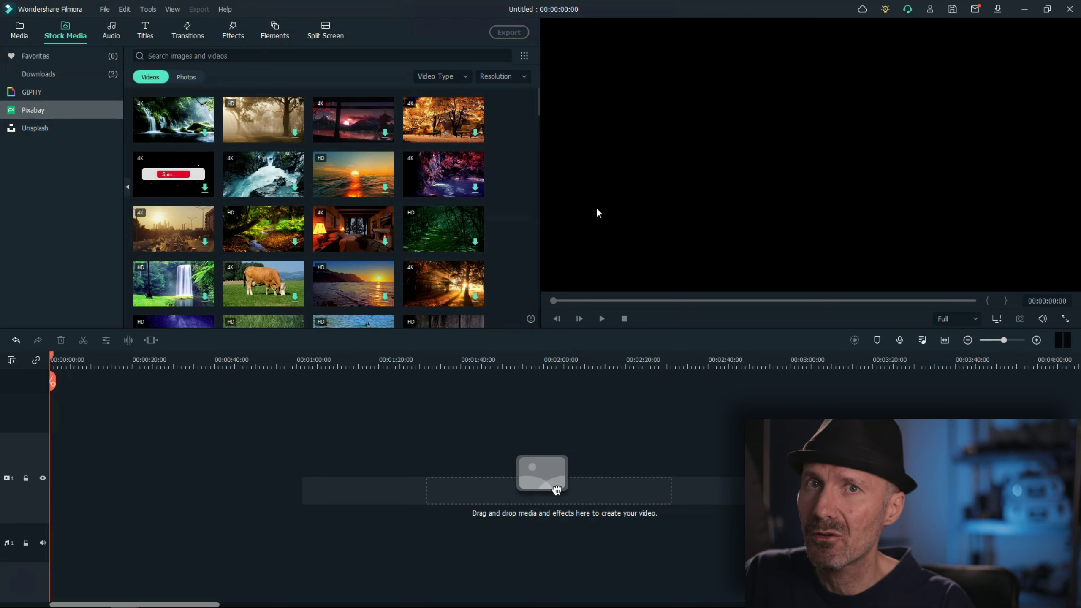
Check the forest stock video's available sizes and open the Wondershare Drive cloud storage panel
click(436, 184)
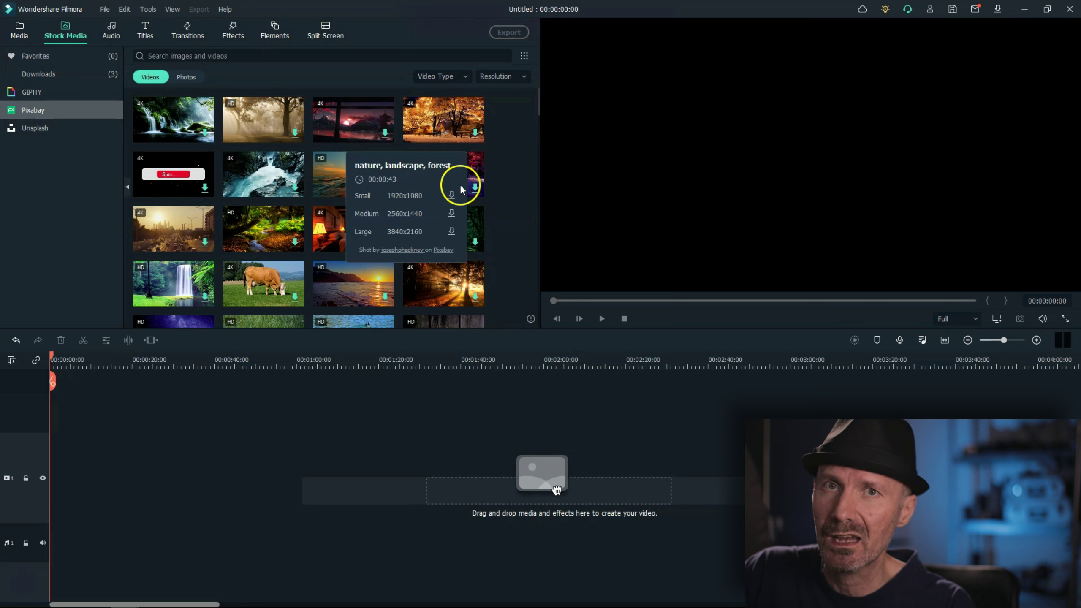
mouse_move(434, 183)
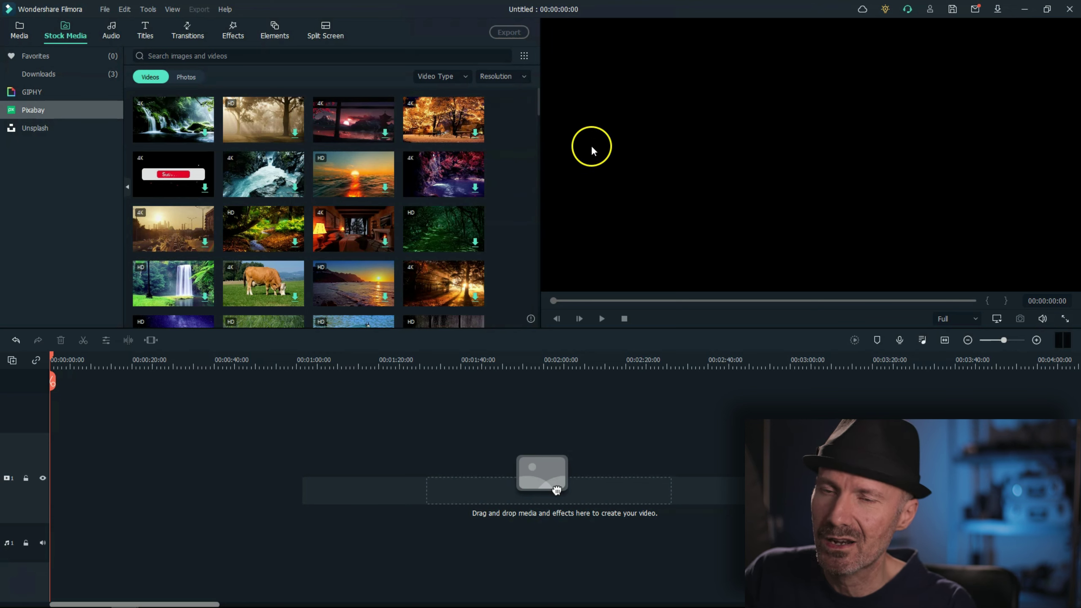
click(863, 9)
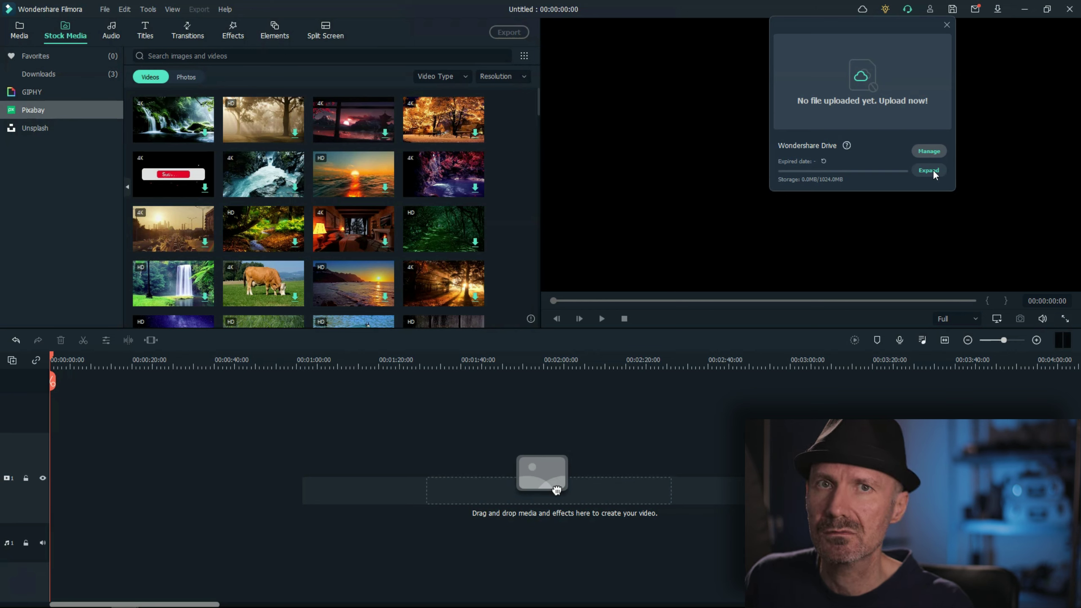
click(933, 168)
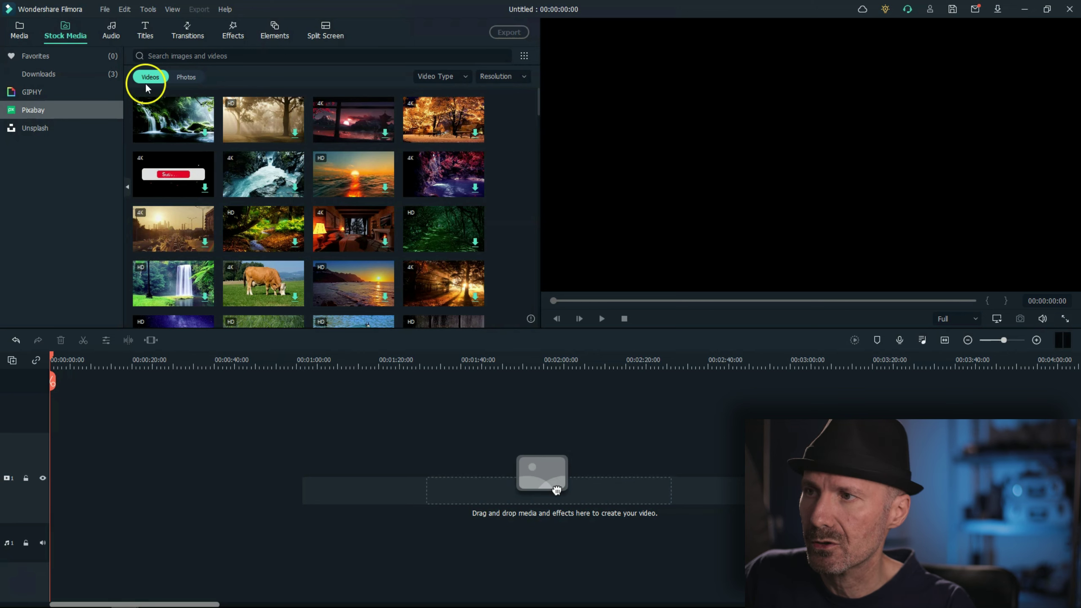
Show Downloads, listing the 4K video, 1366×683 image and HD lake video
click(38, 74)
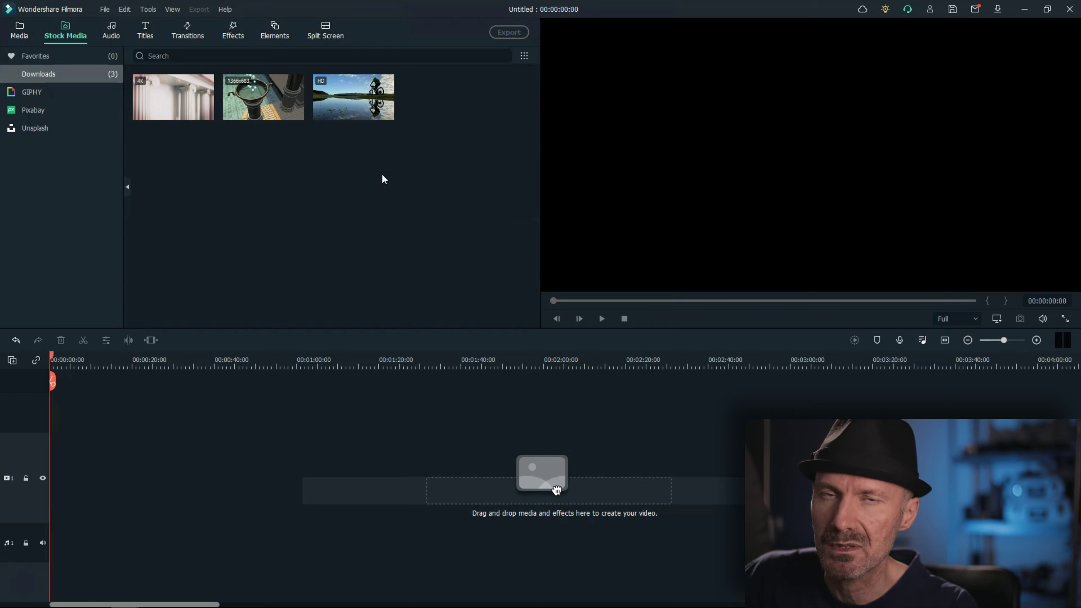
mouse_move(347, 81)
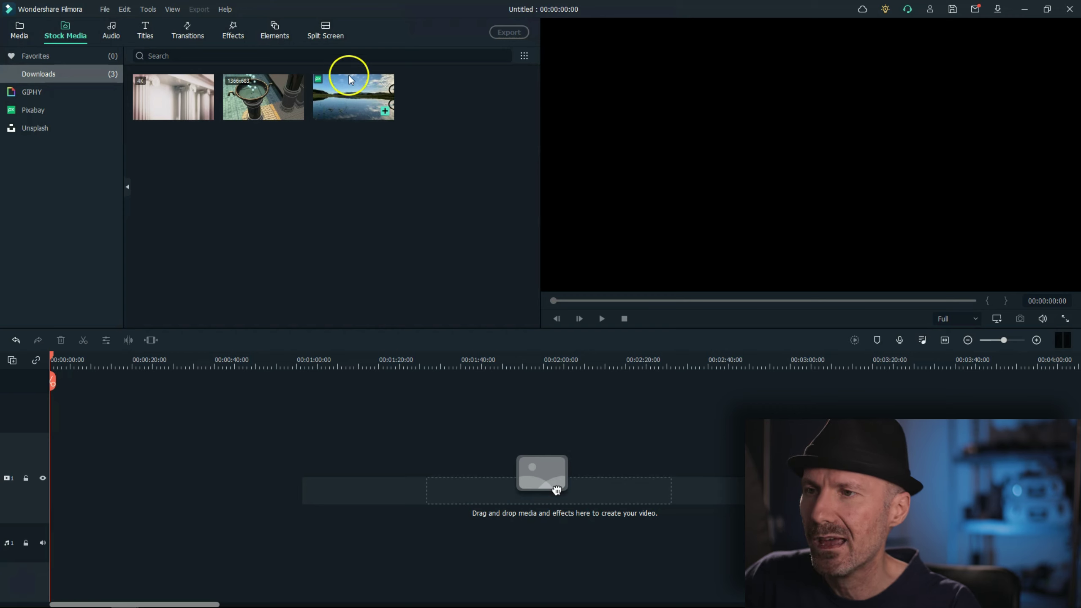
Place the HD lake cyclist clip at the timeline start, preview it, and fit the timeline
drag(348, 92, 332, 513)
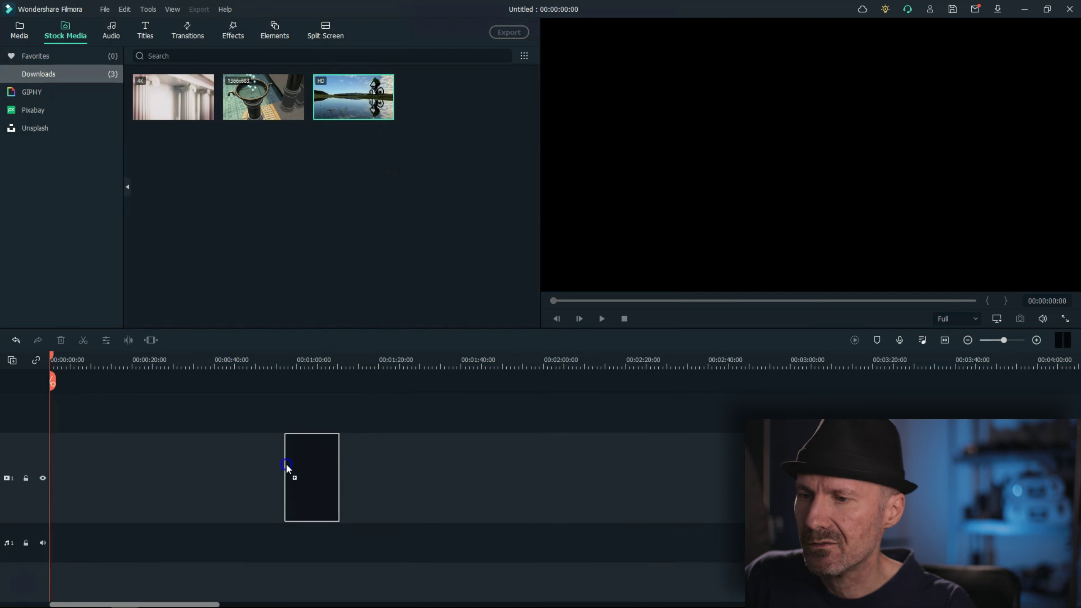
drag(331, 513, 49, 478)
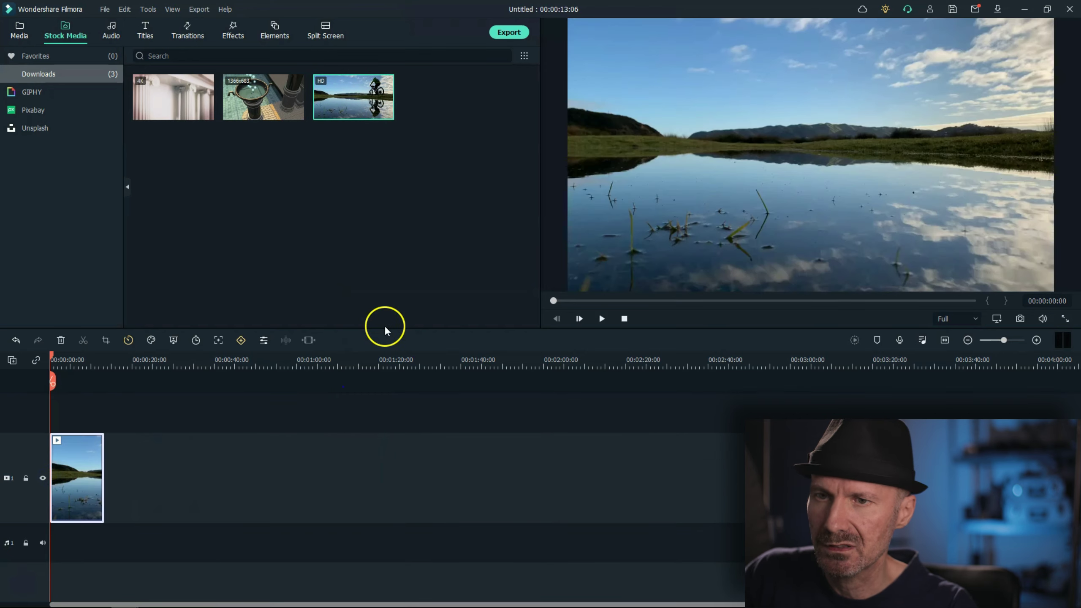
click(601, 320)
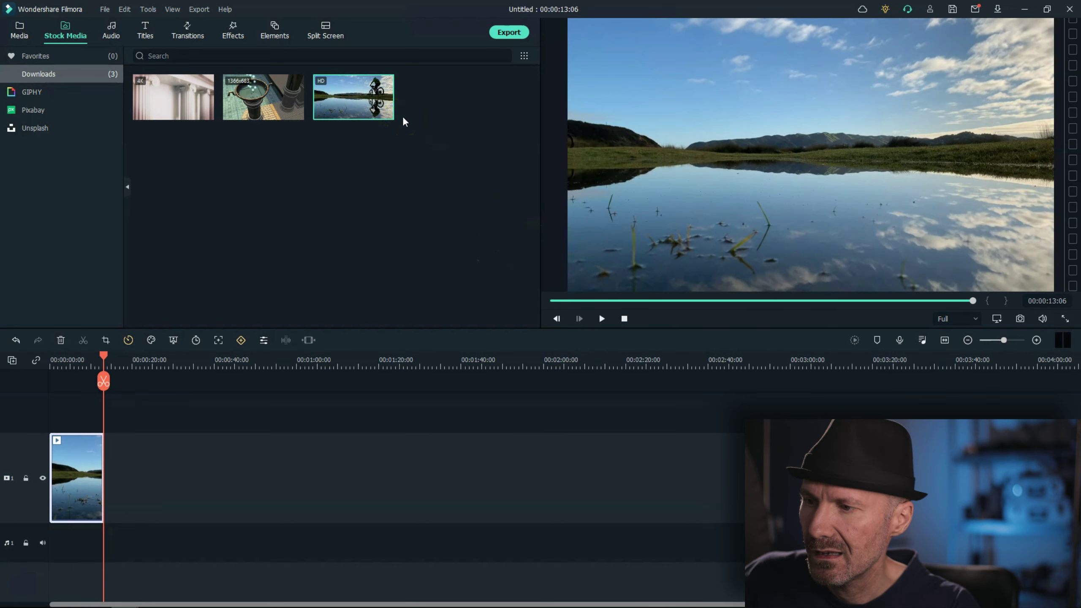
click(922, 339)
click(438, 490)
click(207, 198)
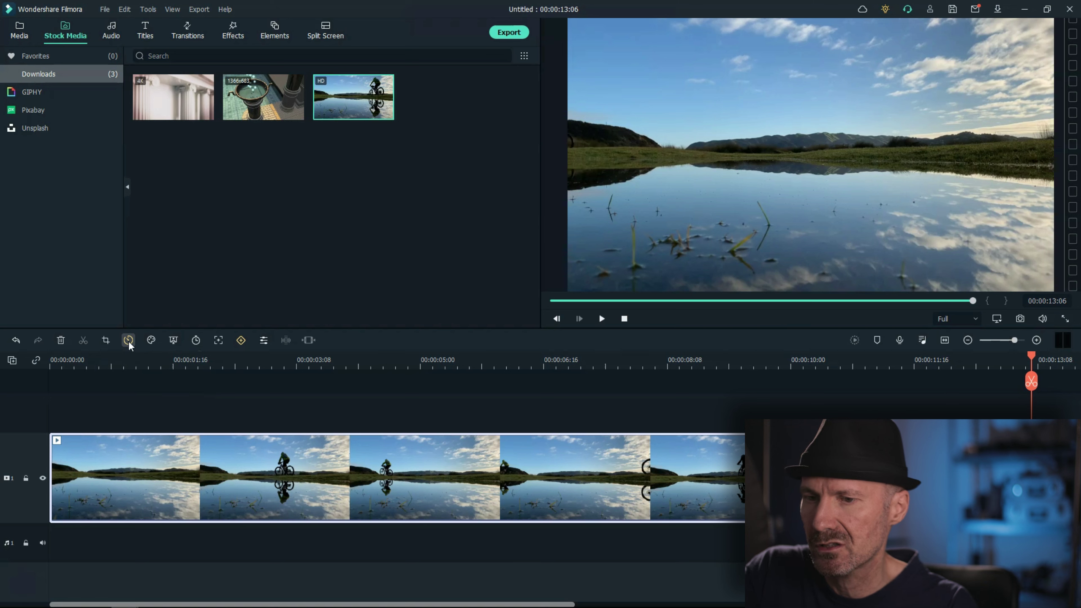
click(128, 341)
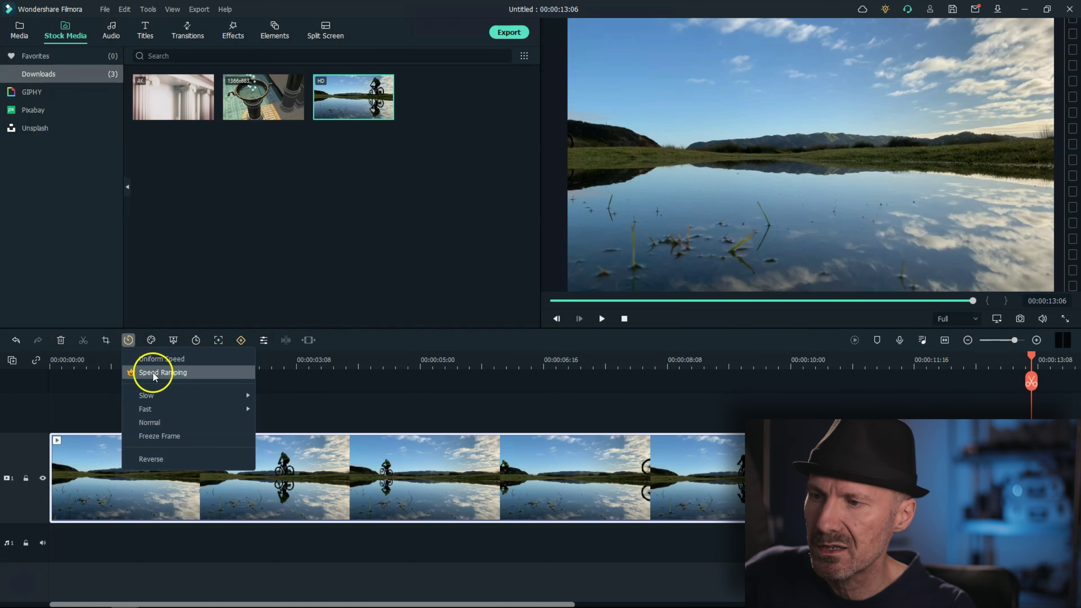
Apply the Customize Speed Ramping preset to the lake clip, giving a flat 1x curve
click(153, 373)
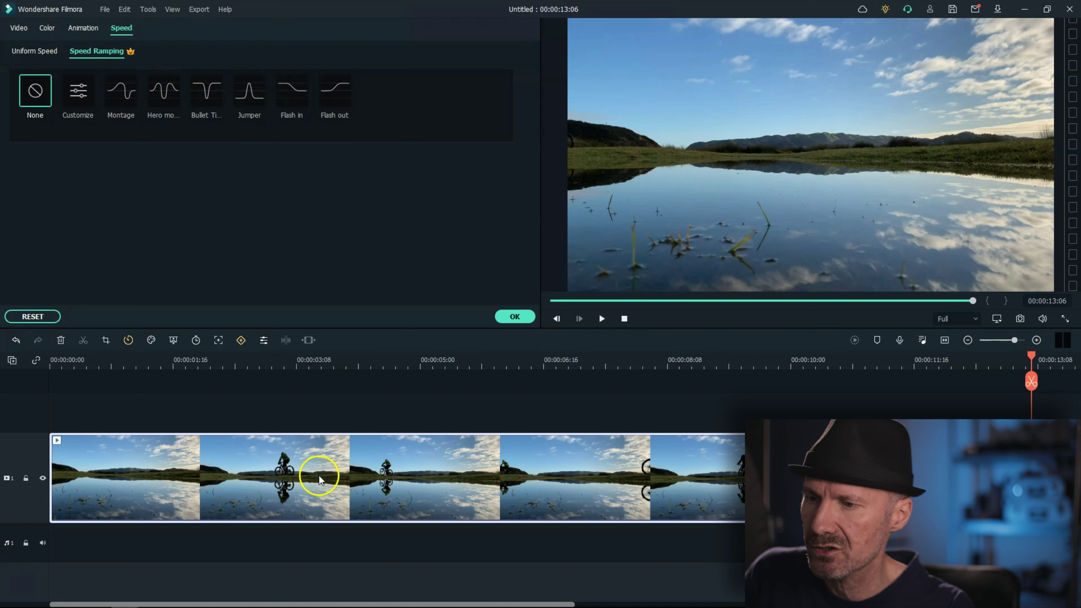
click(78, 94)
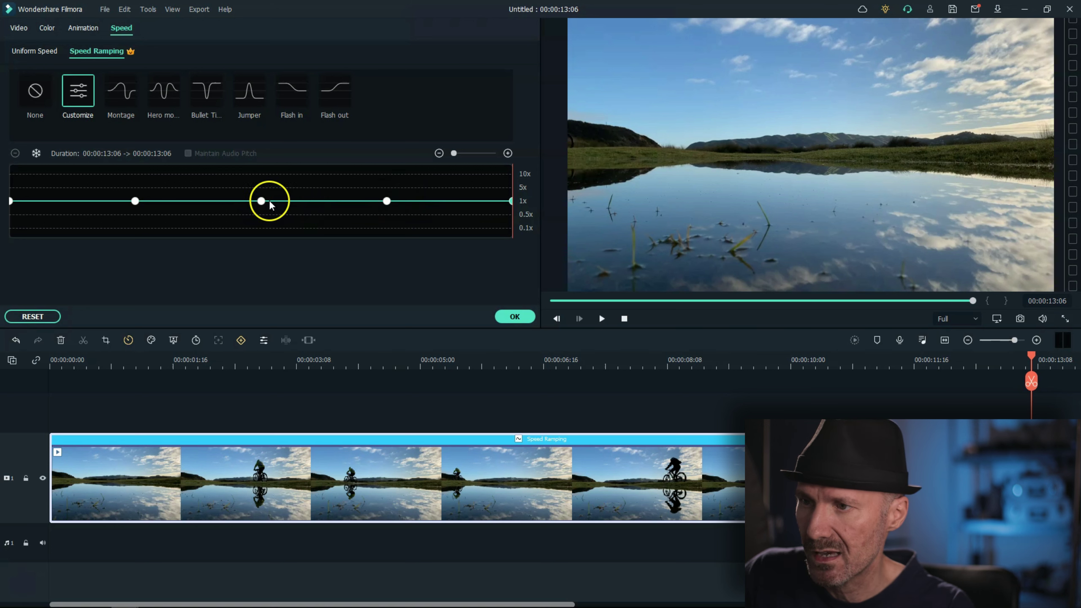
Turn the mid-clip slow dip (about 0.37–0.43x) into a fast speed peak
drag(263, 201, 263, 219)
click(224, 231)
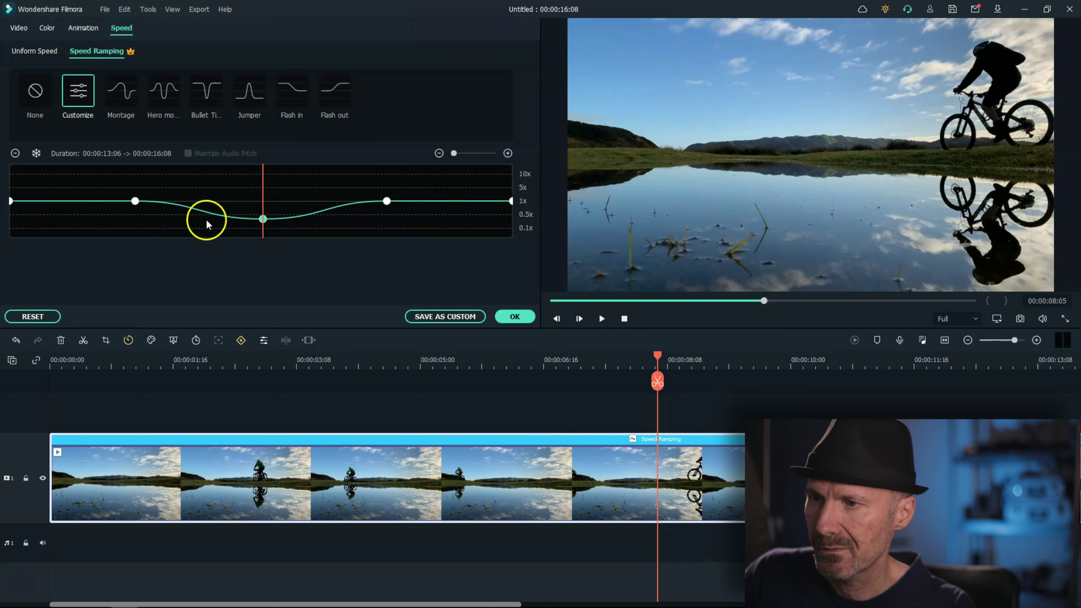
drag(262, 216, 264, 217)
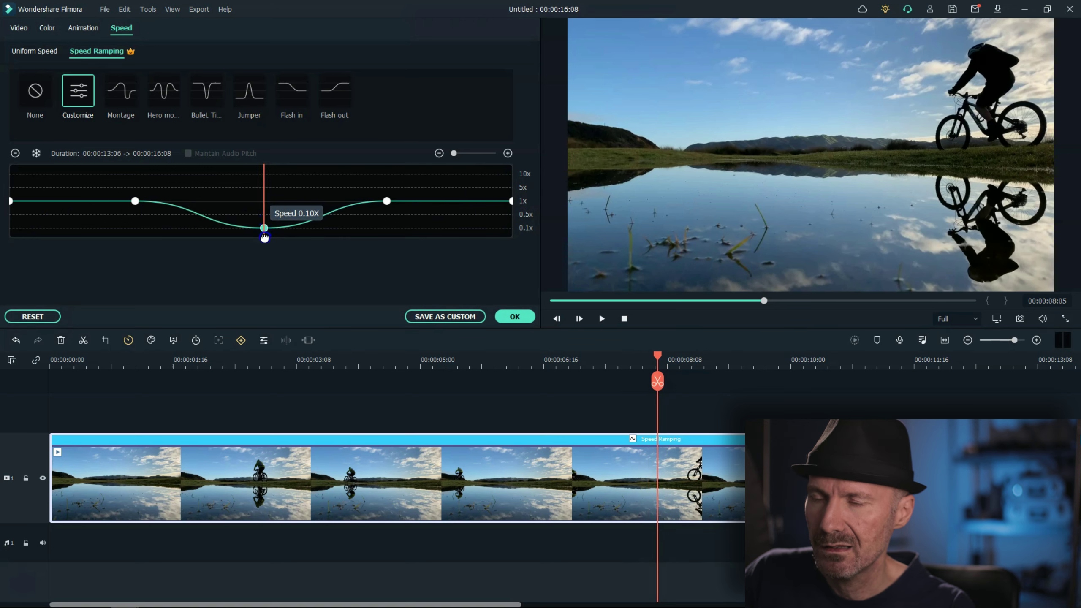
drag(264, 218, 266, 184)
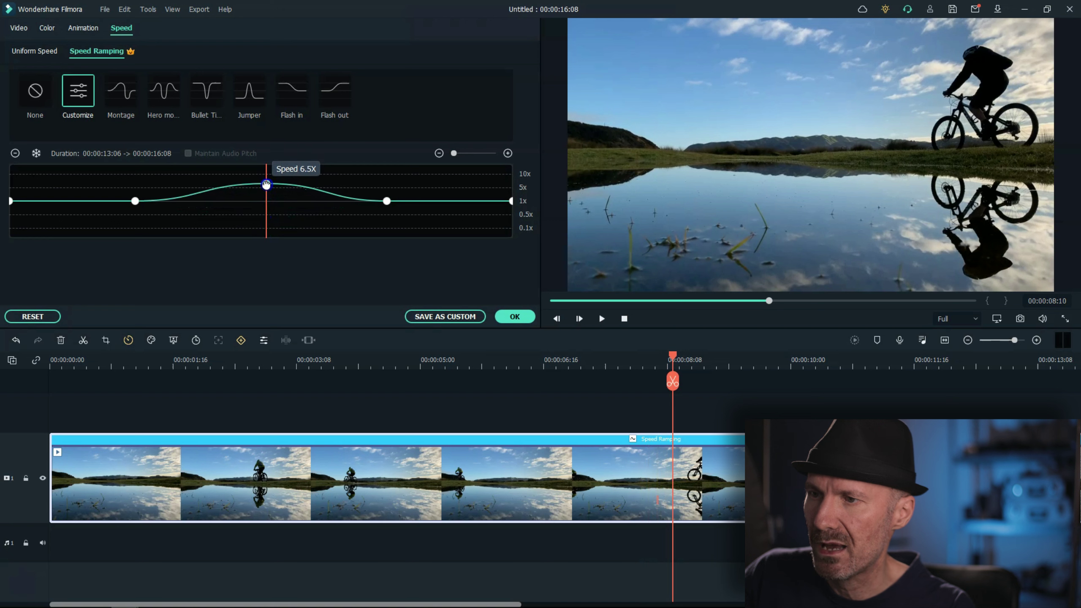
Raise the speed ramp's start and end points to about 7.5x
drag(10, 201, 16, 181)
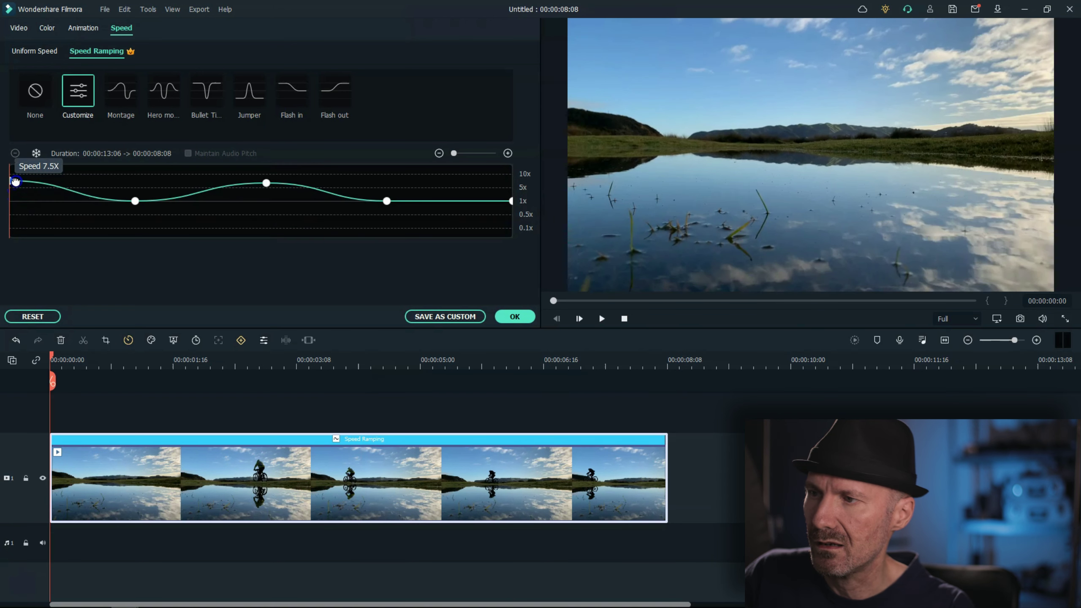
drag(15, 181, 15, 180)
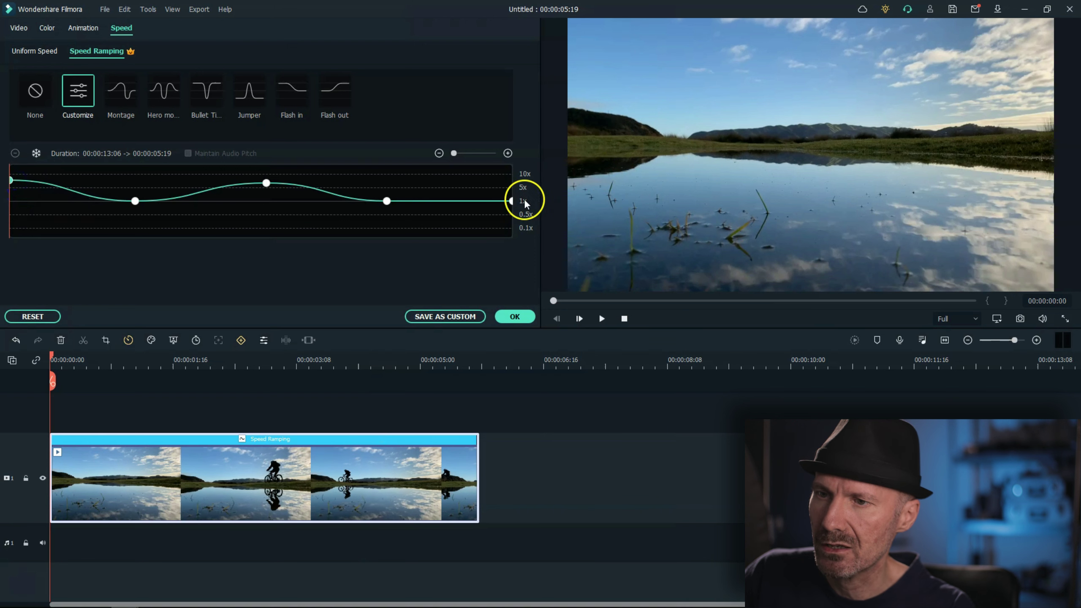
drag(510, 201, 514, 181)
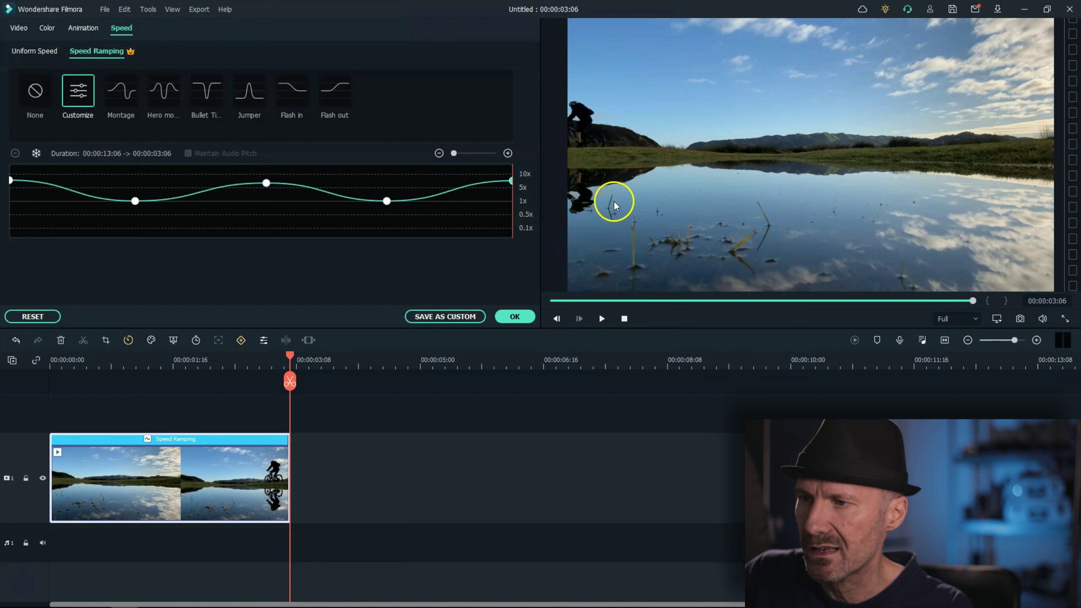
Push the middle peak to 10x, then add a new speed point at 00:00:01:17
drag(266, 180, 268, 172)
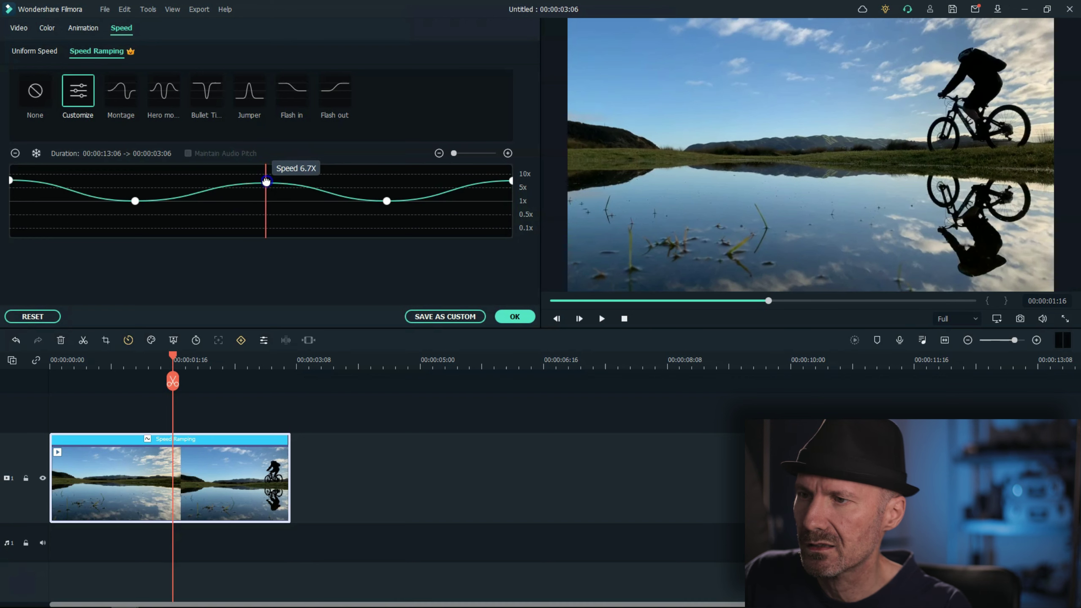
drag(268, 173, 260, 174)
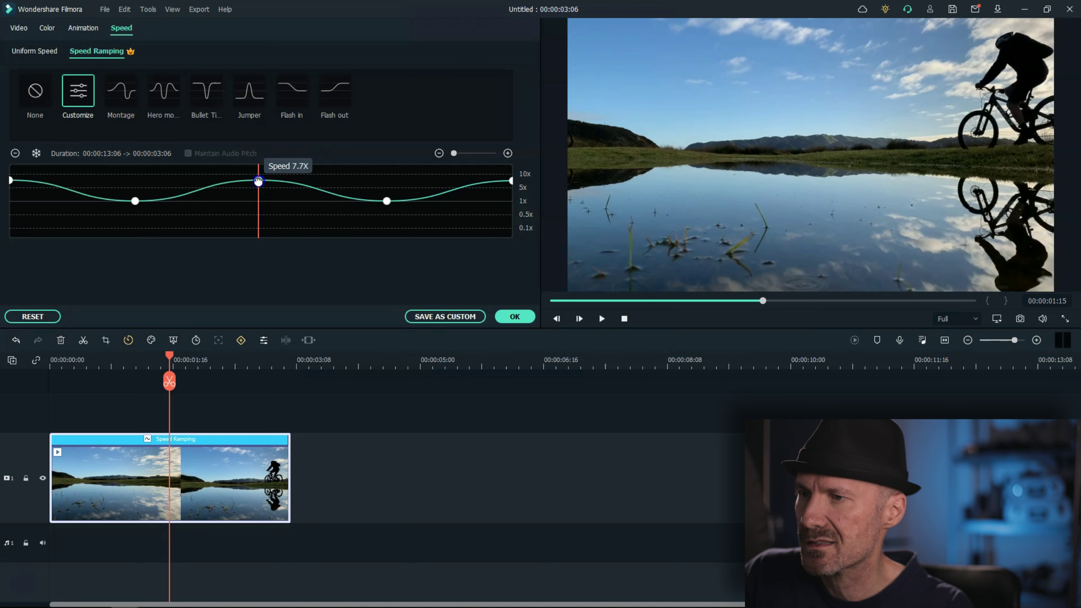
click(321, 188)
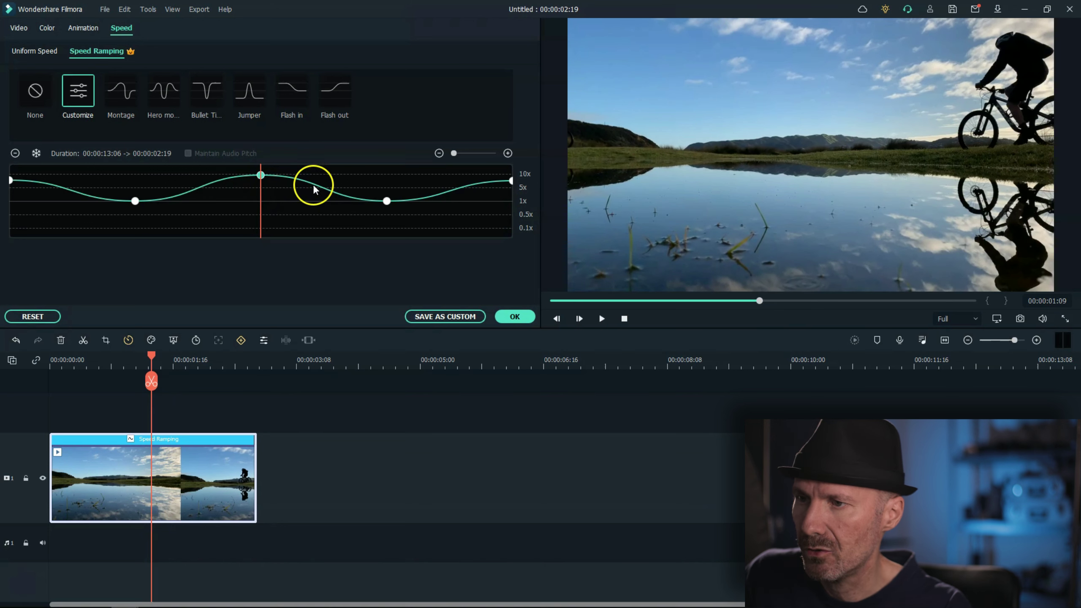
mouse_move(328, 189)
mouse_down()
mouse_move(156, 210)
mouse_move(451, 218)
mouse_up()
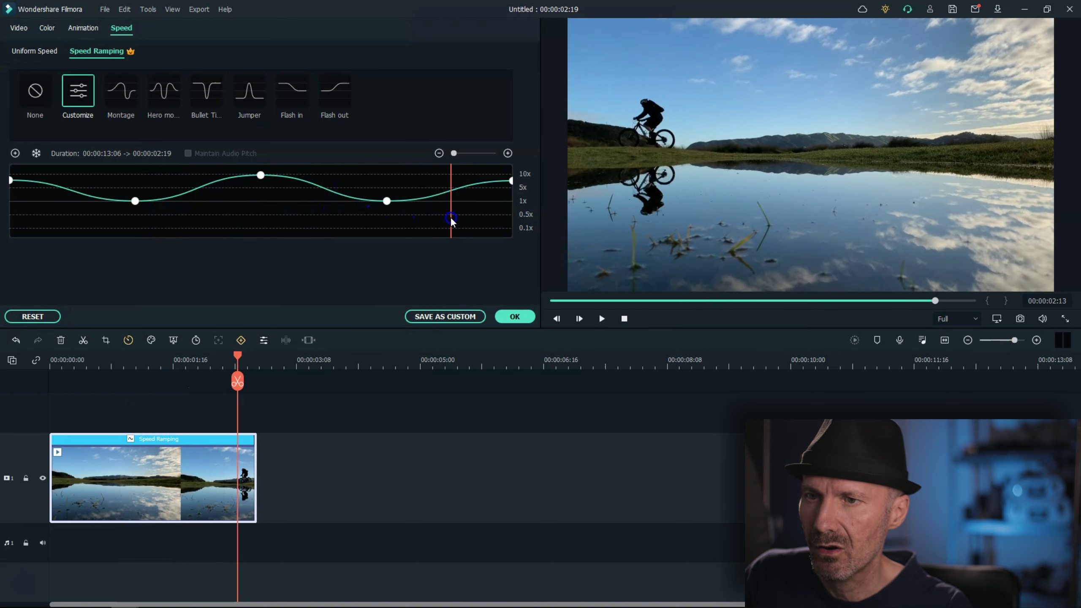
drag(451, 218, 326, 211)
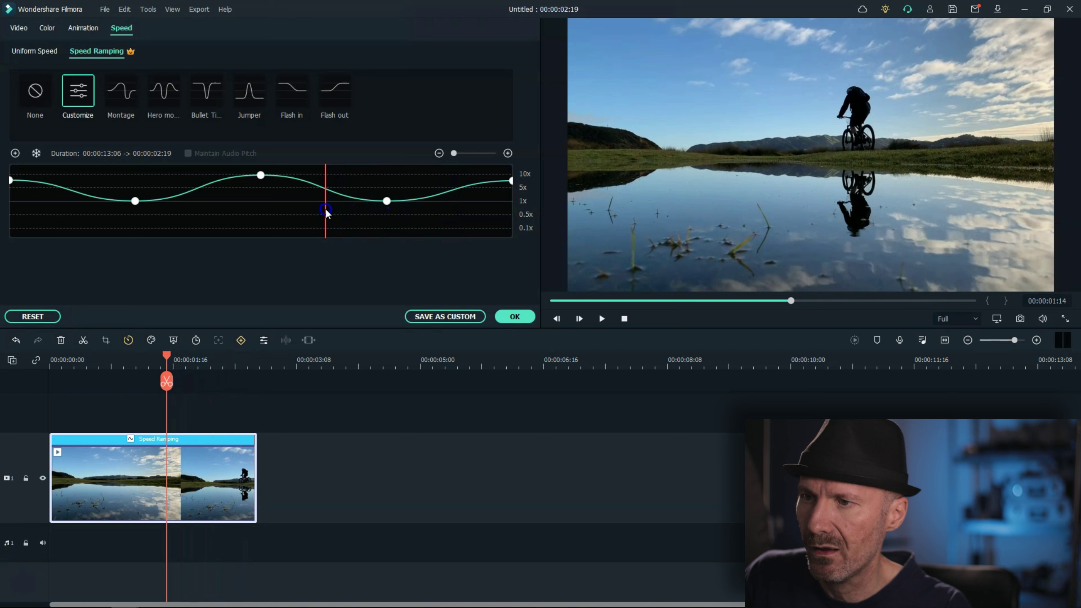
click(15, 154)
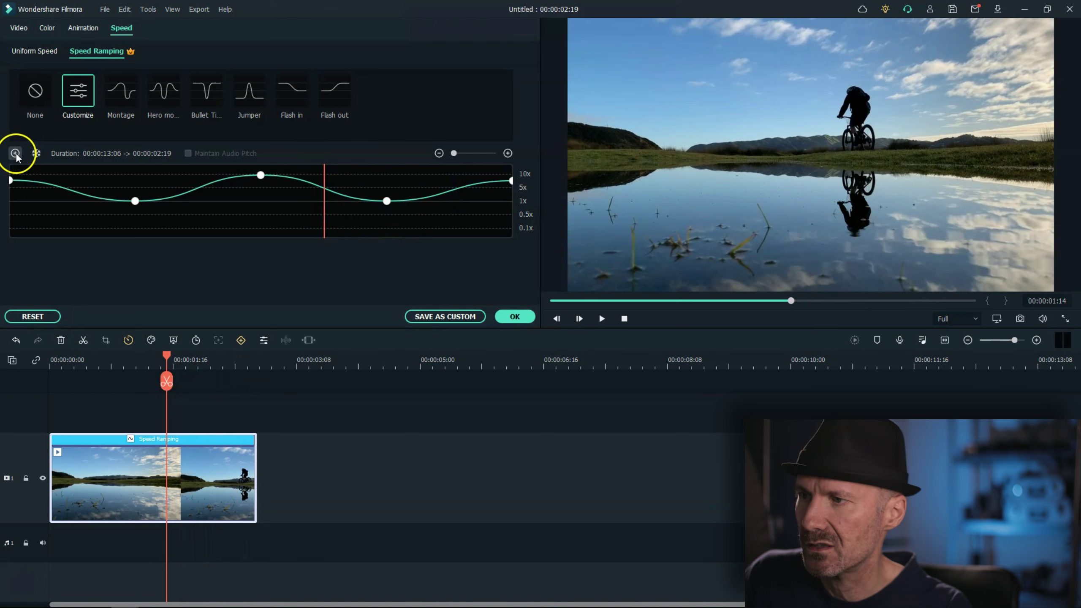
Lower the new speed point to slow the clip, then replay the ramped clip from the start
mouse_move(324, 186)
mouse_down()
mouse_move(329, 220)
mouse_move(327, 202)
mouse_up()
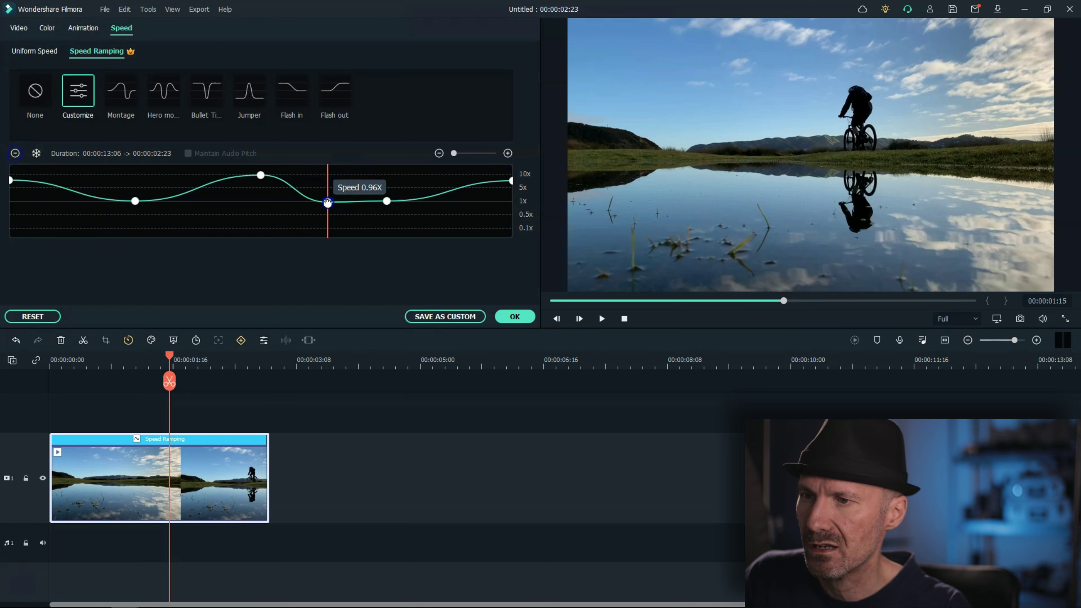
click(630, 321)
click(630, 321)
click(604, 317)
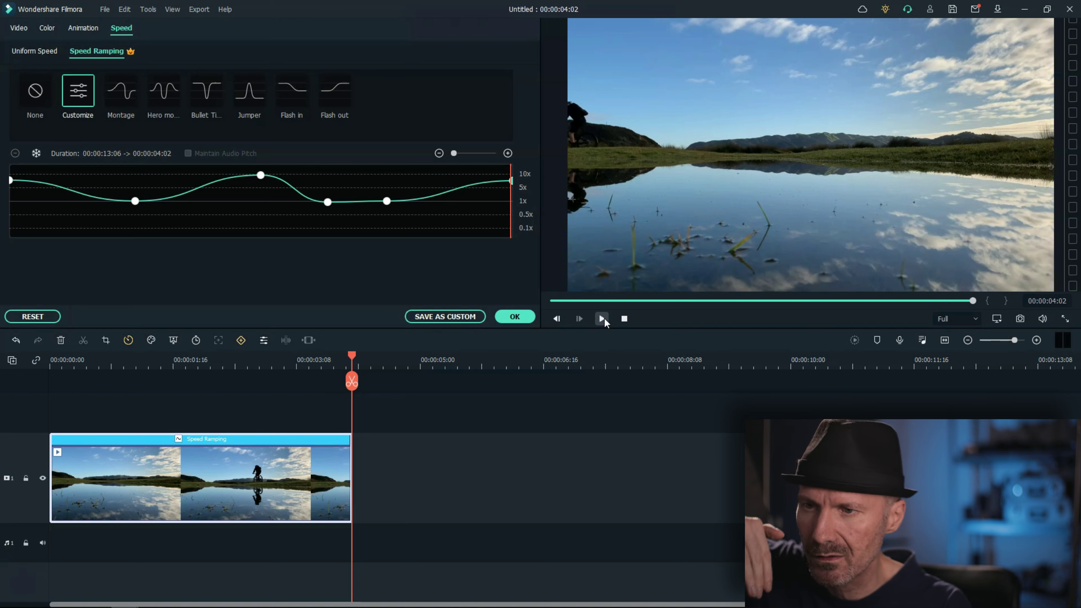
click(493, 349)
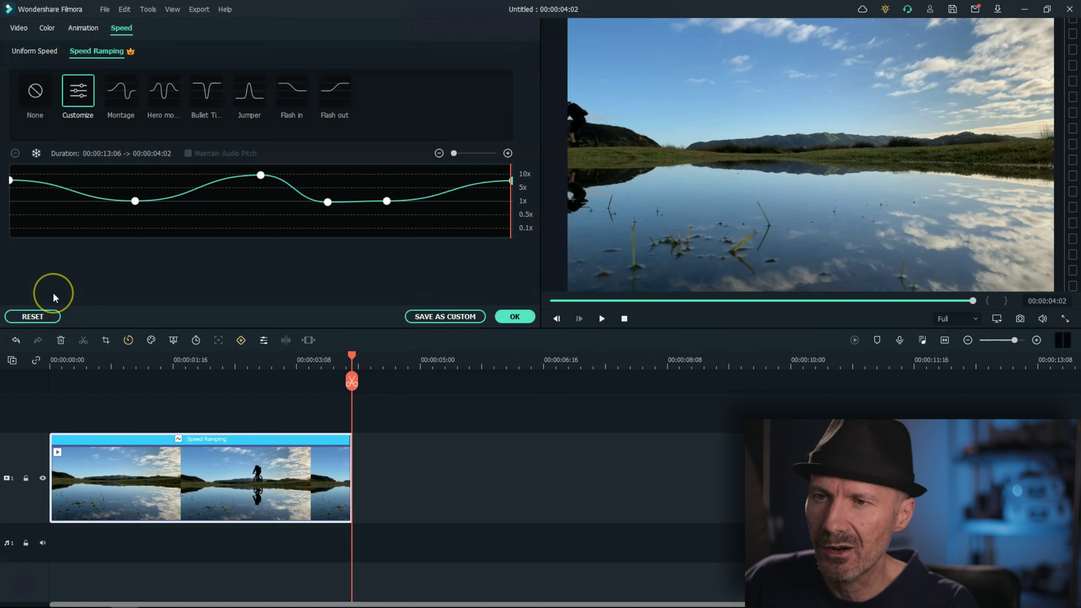
Discard the speed ramp and return to the Project Media library's import options
click(35, 315)
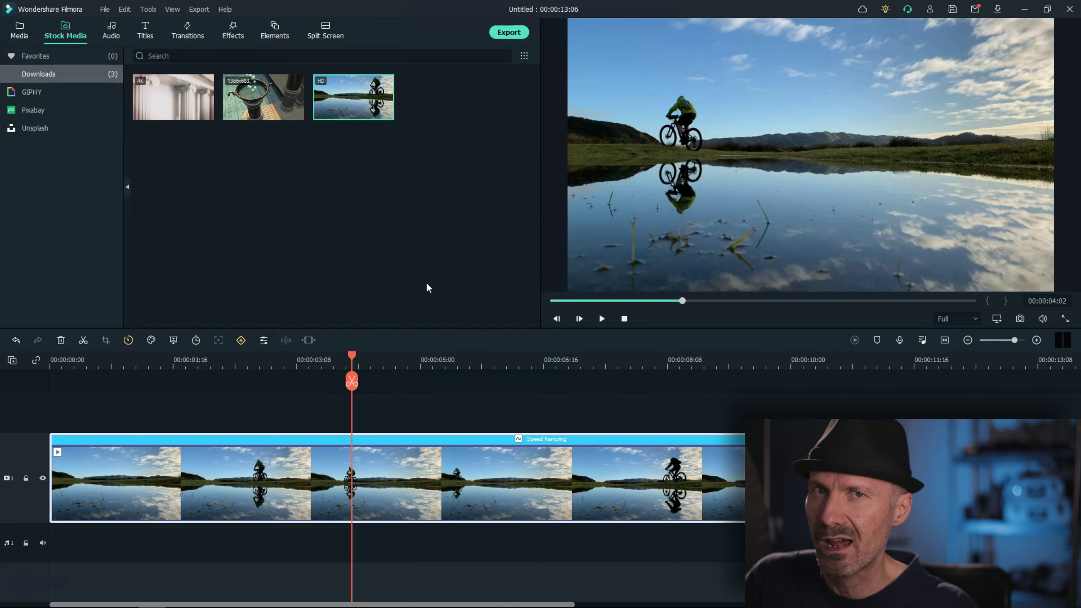
click(20, 32)
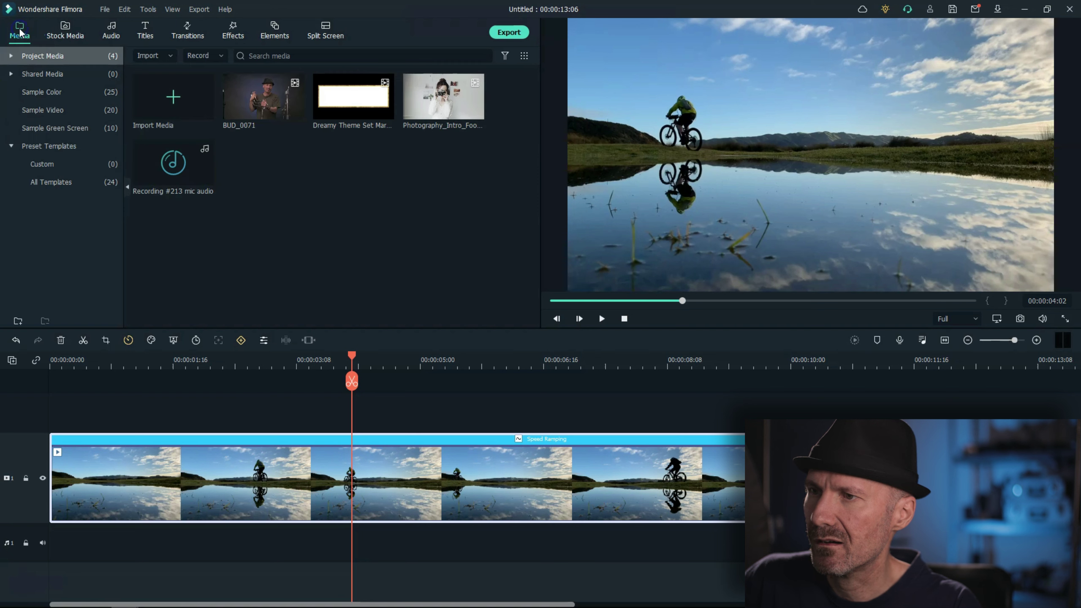
click(157, 56)
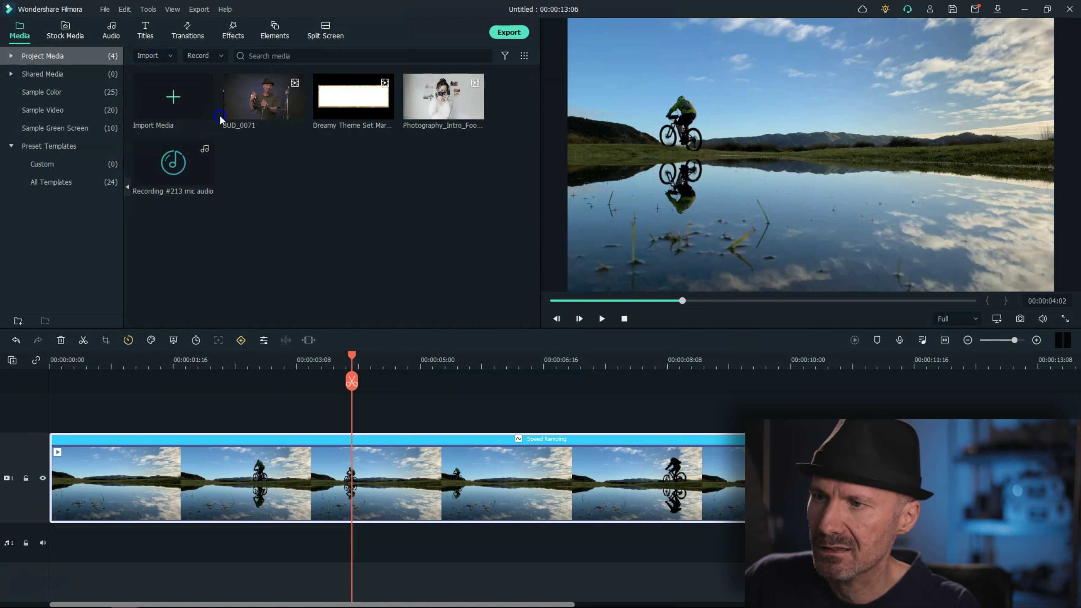
Start an Auto Beat Sync import and load the BUD_0071 clip for Auto Highlight
click(219, 115)
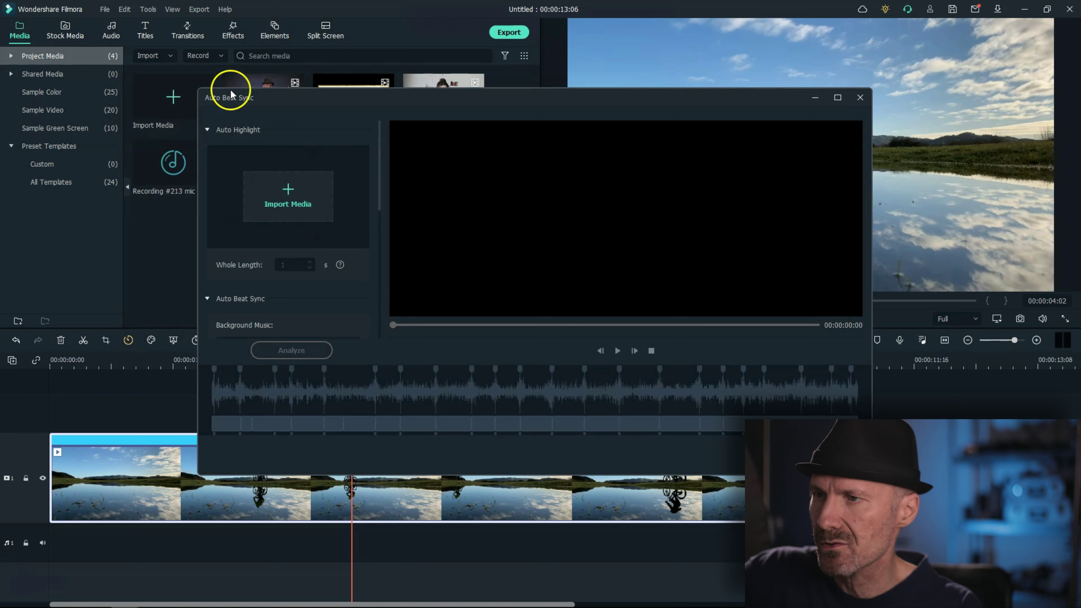
click(303, 194)
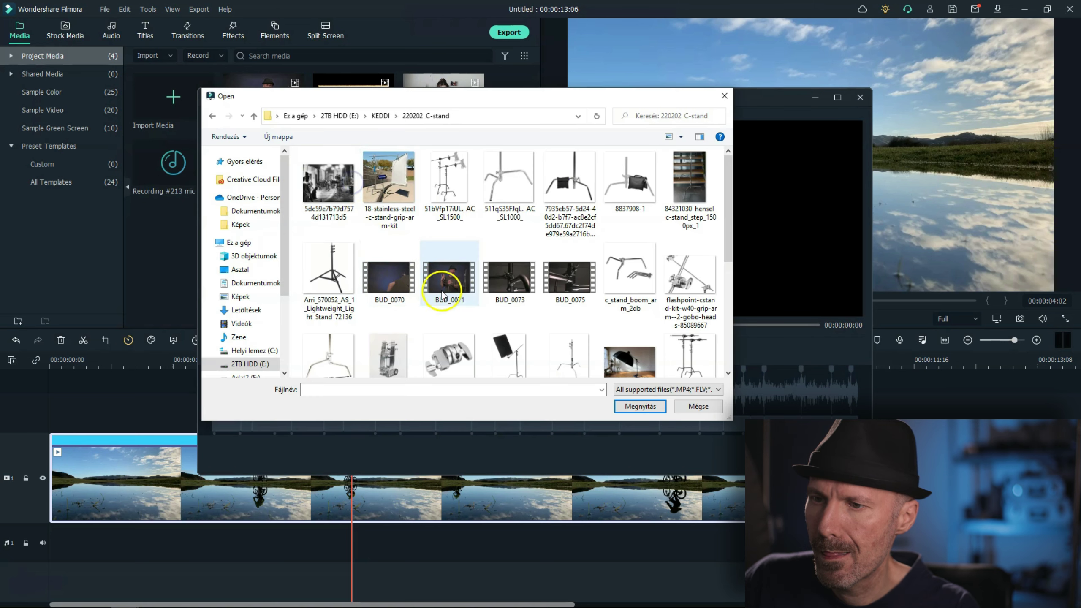
double_click(456, 283)
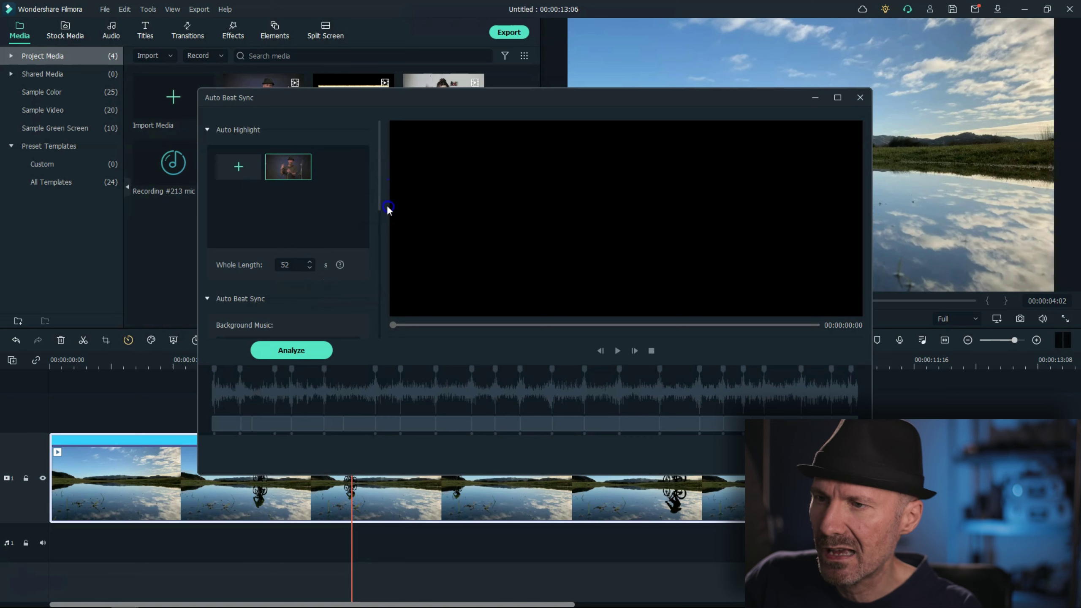
drag(382, 176, 383, 215)
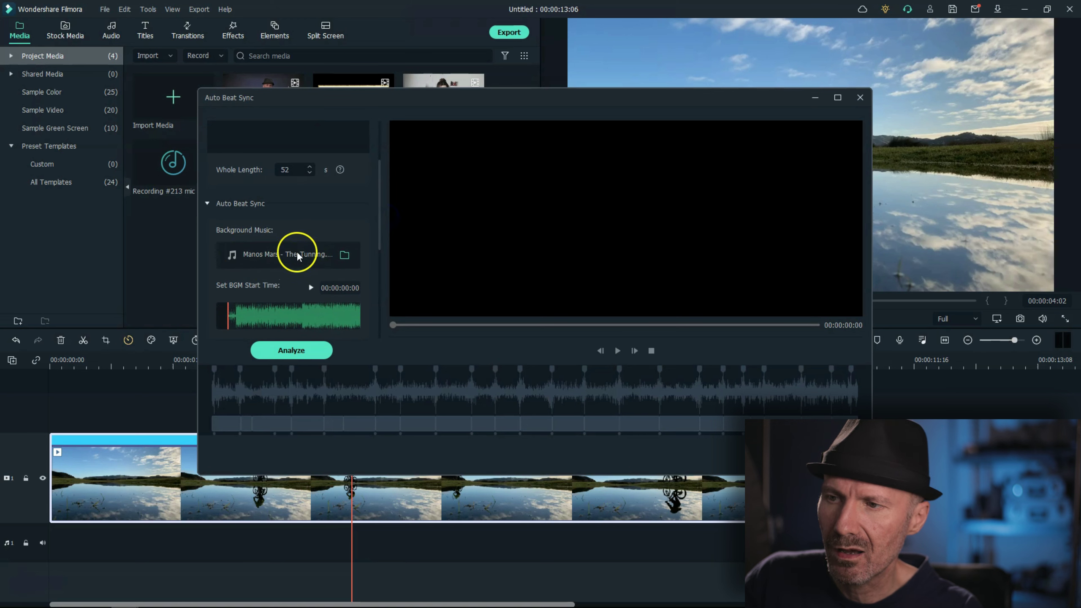
scroll(301, 255, down, 2)
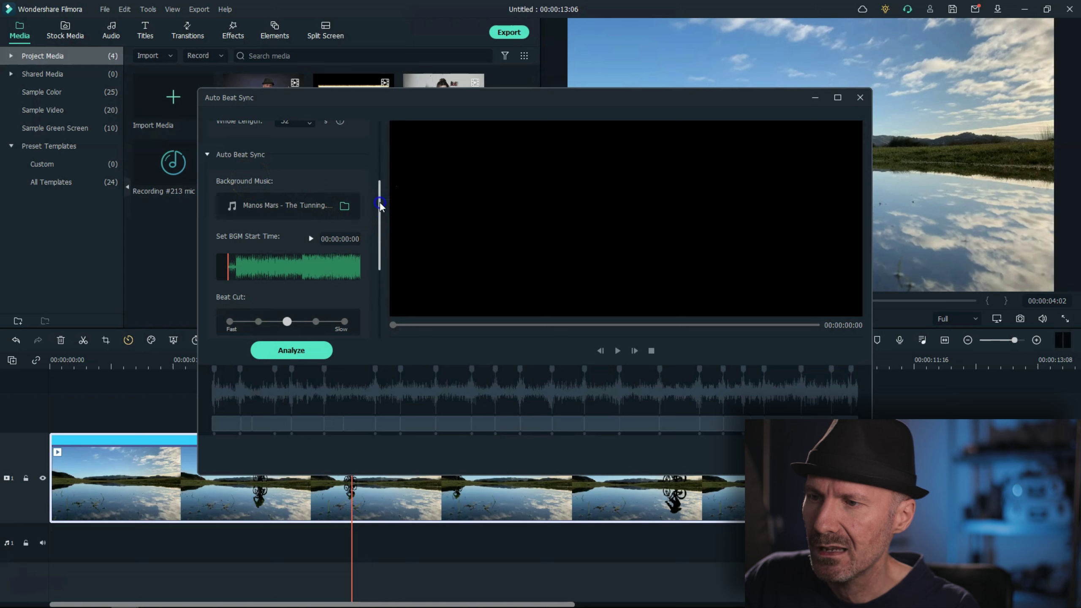
scroll(380, 209, down, 4)
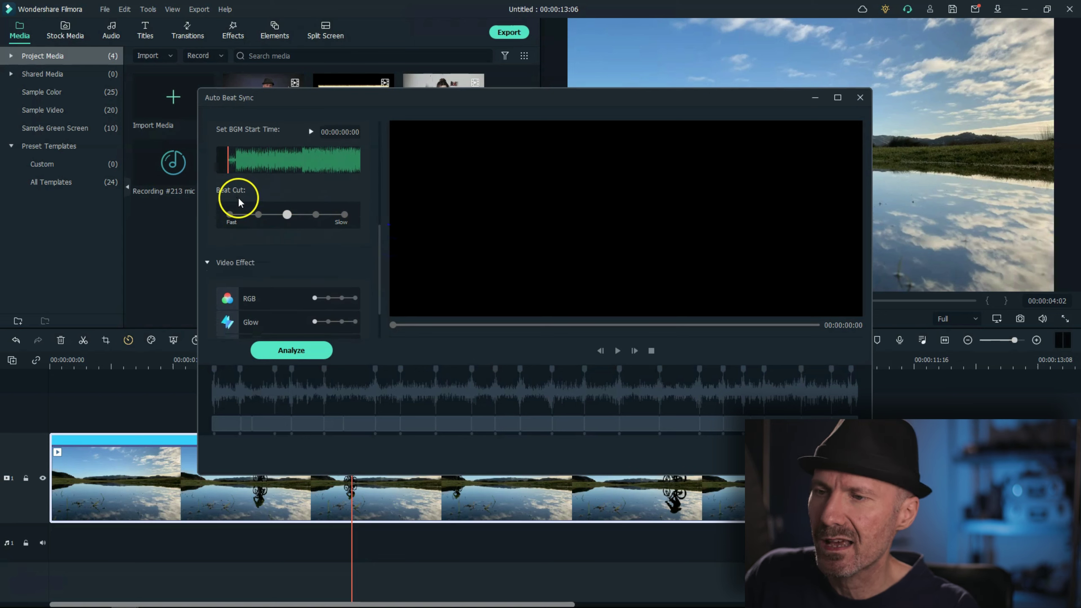
click(345, 215)
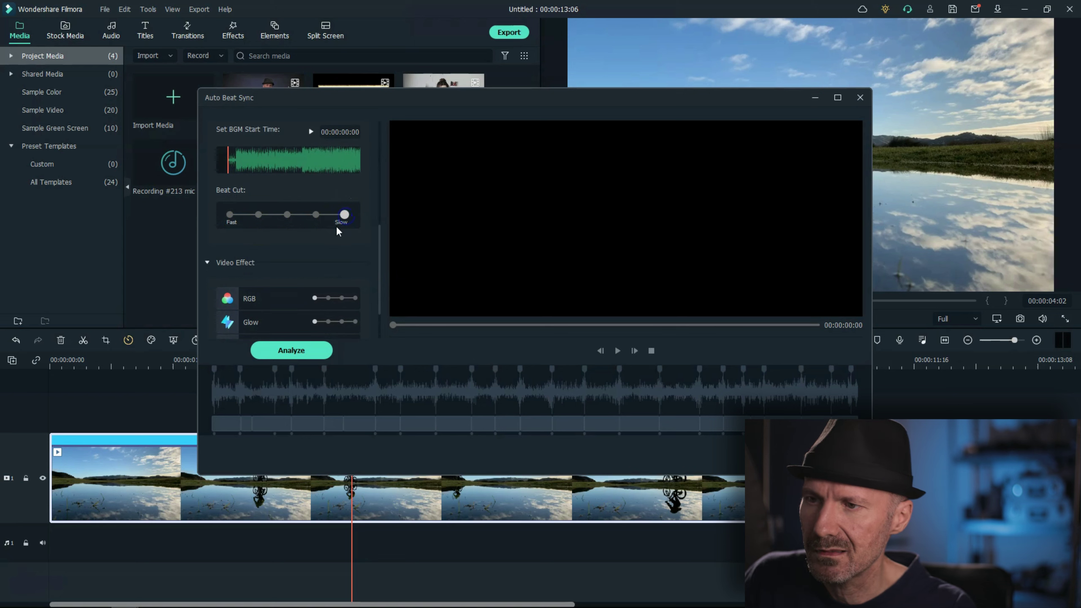
click(230, 215)
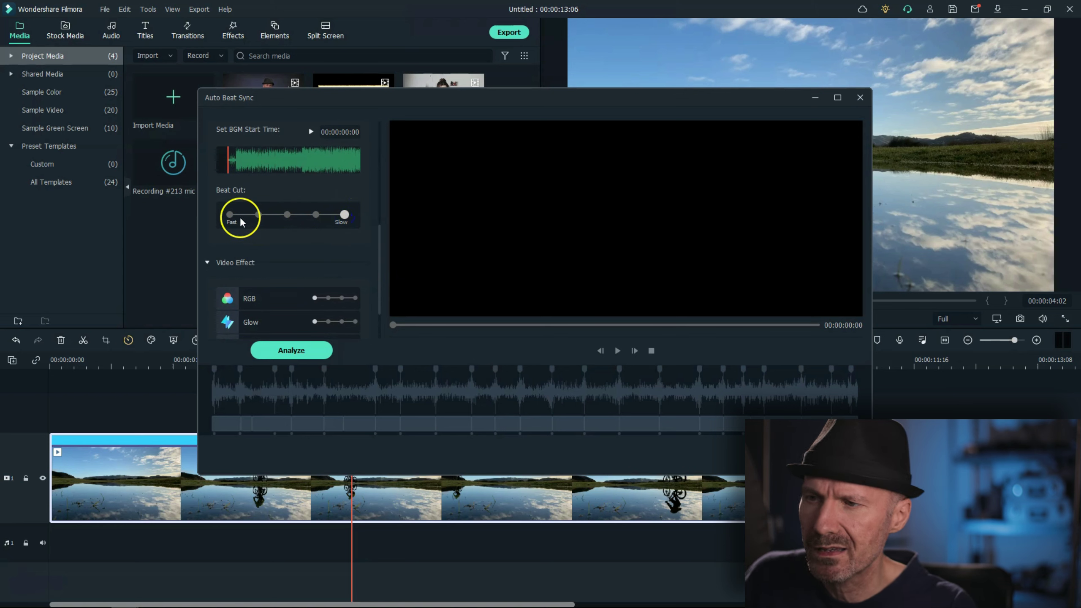
click(255, 216)
click(285, 215)
click(320, 215)
click(287, 215)
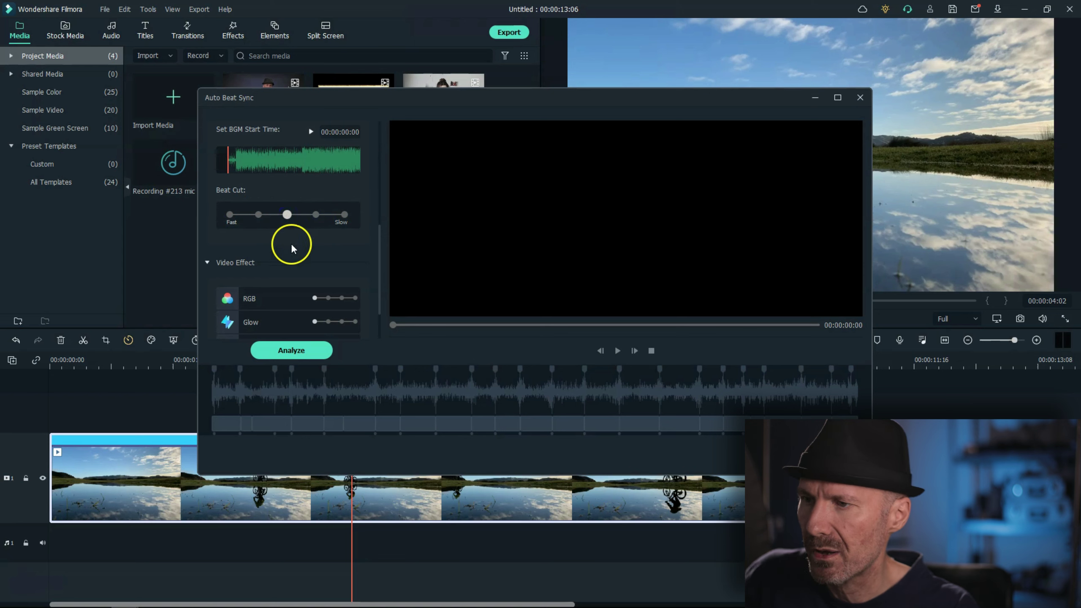
scroll(379, 239, down, 3)
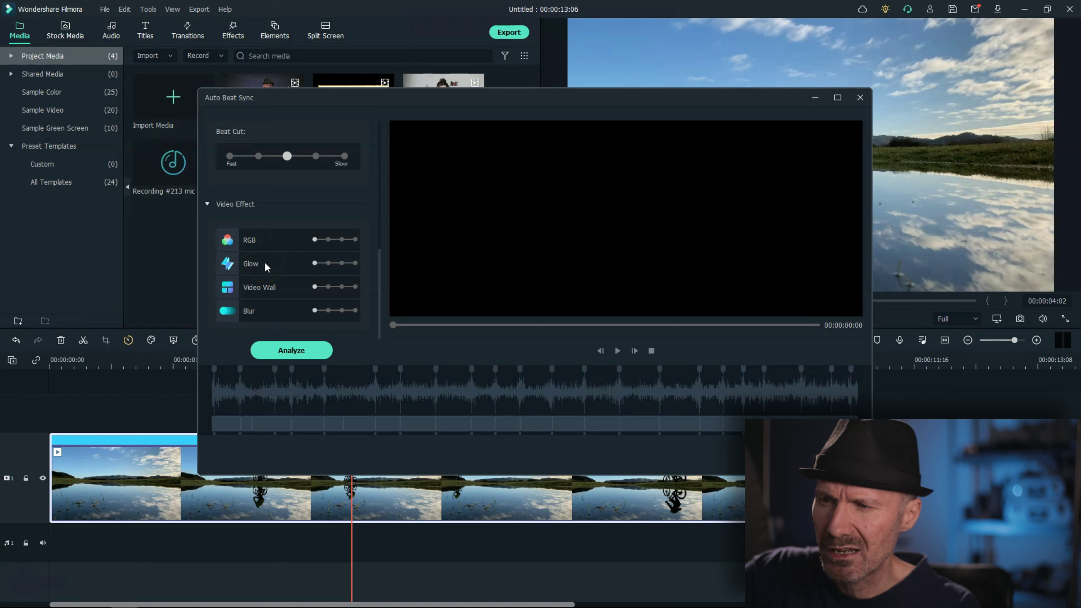
Set RGB and Glow to moderate, Video Wall to minimum and Blur to maximum, then Analyze
click(270, 261)
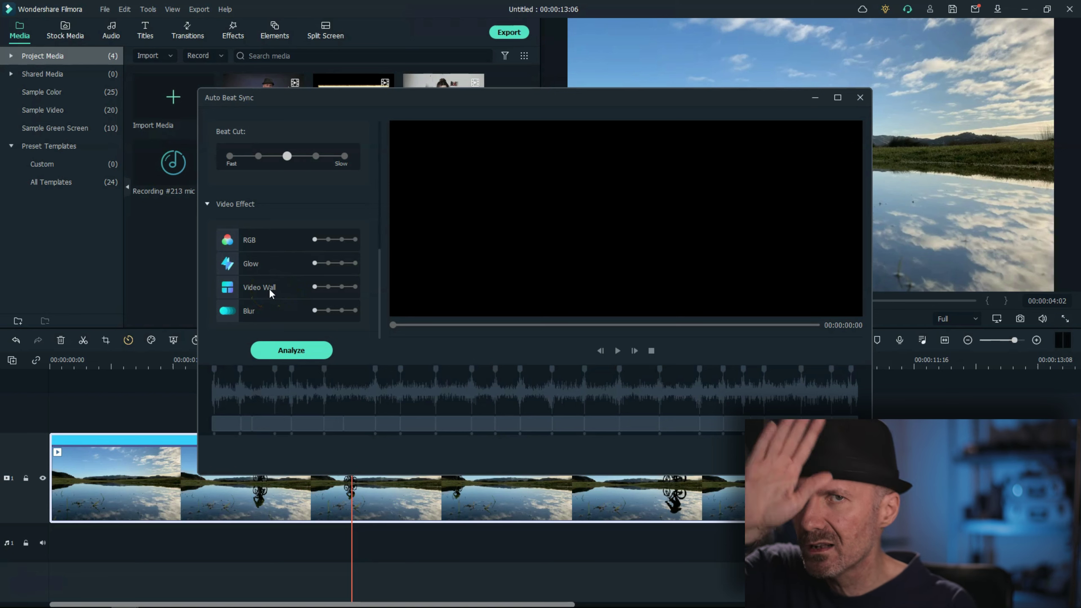
click(278, 310)
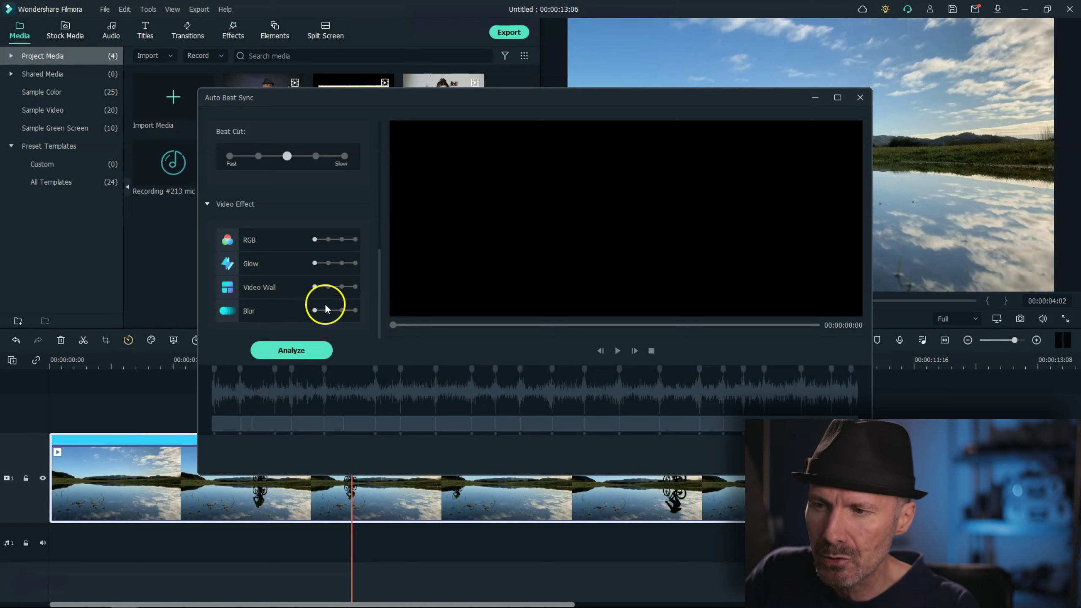
click(355, 310)
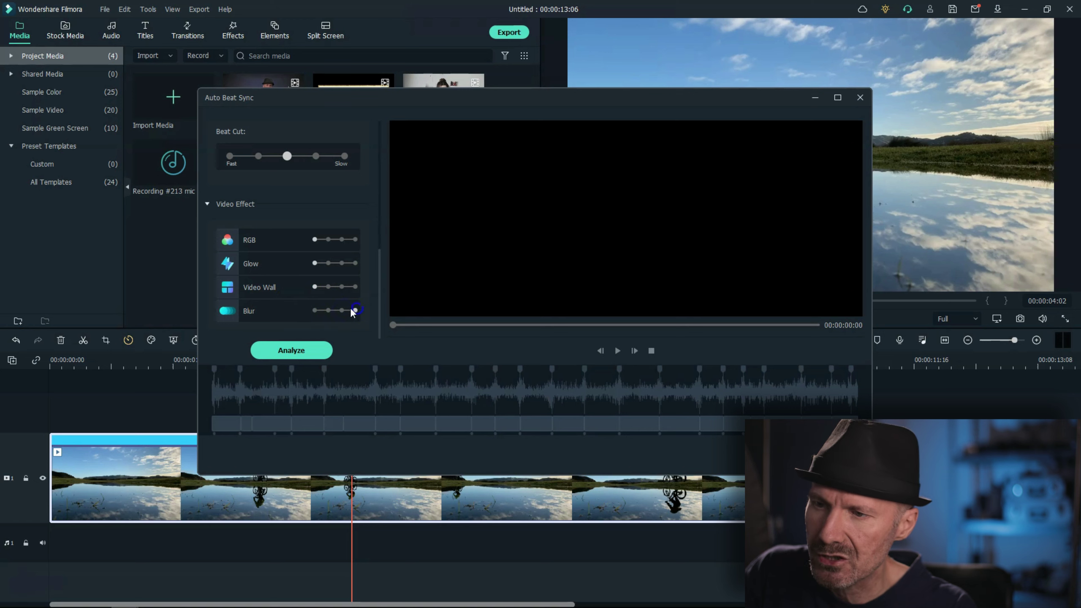
click(315, 287)
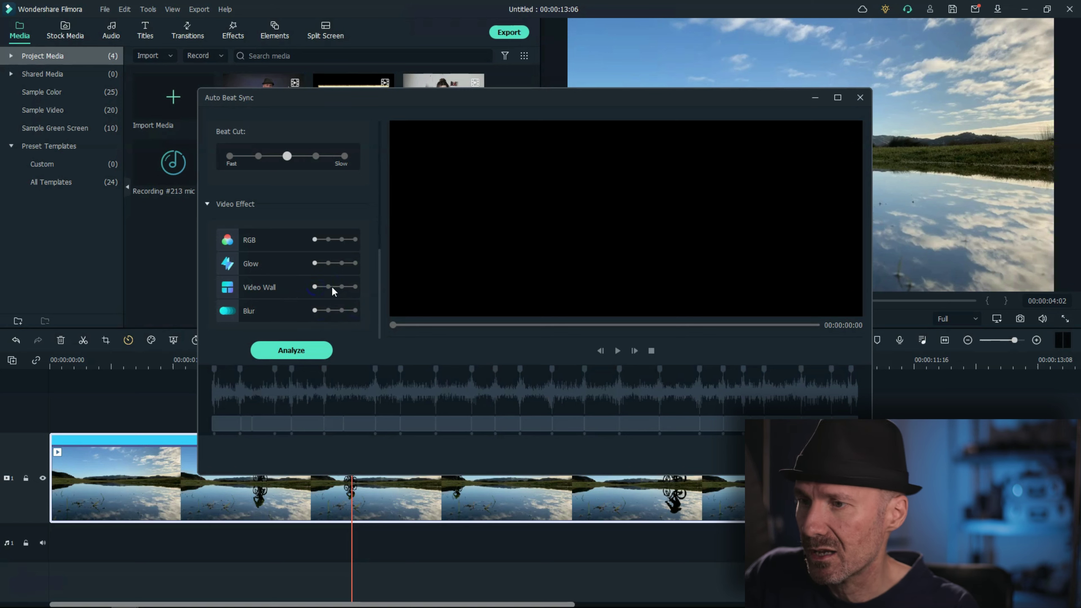
click(356, 286)
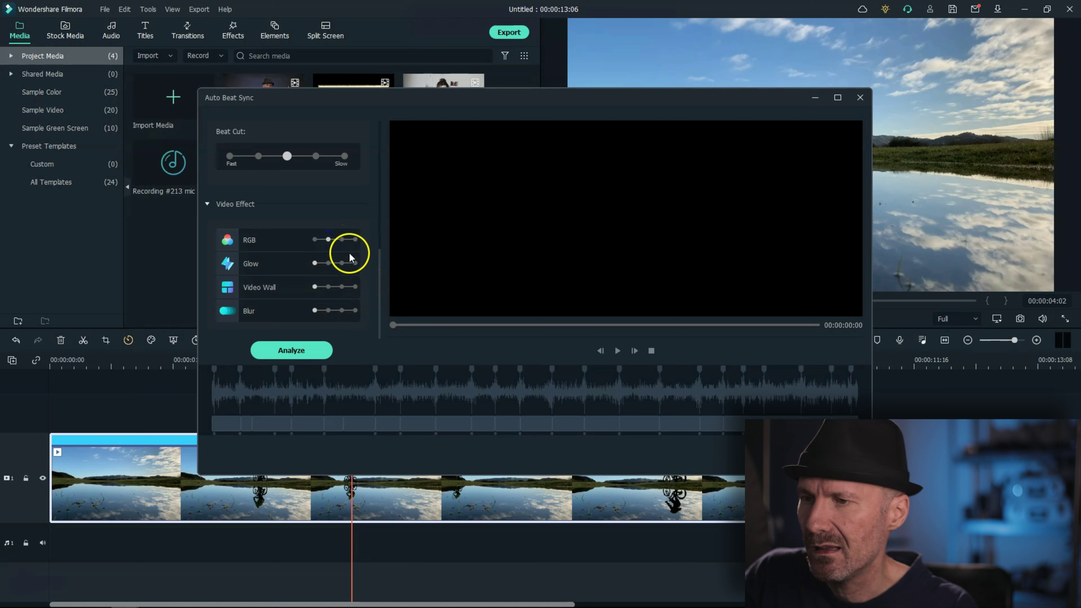
click(245, 242)
click(354, 278)
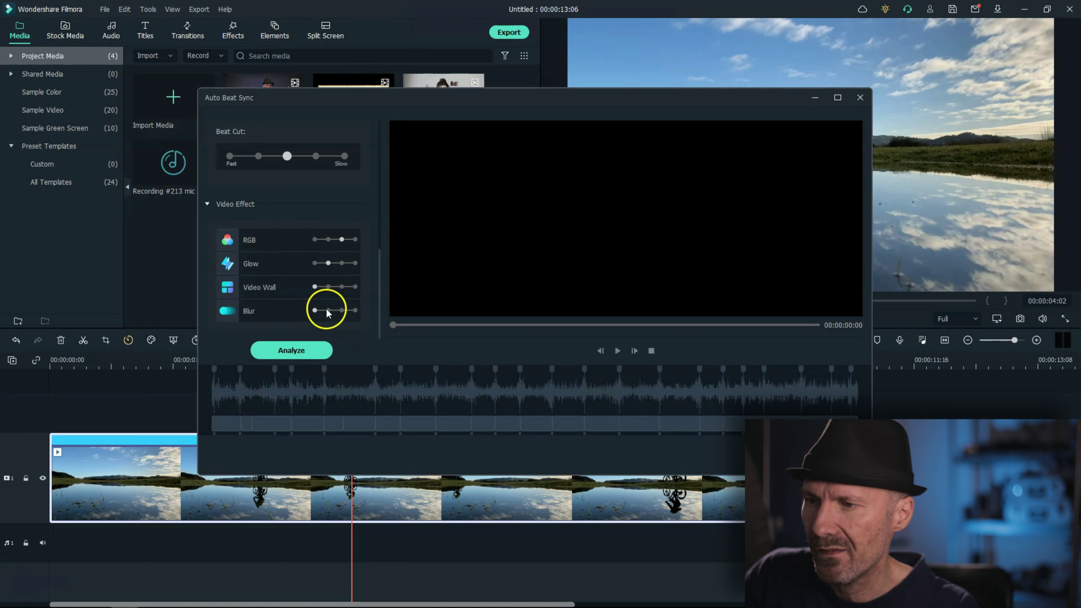
click(355, 311)
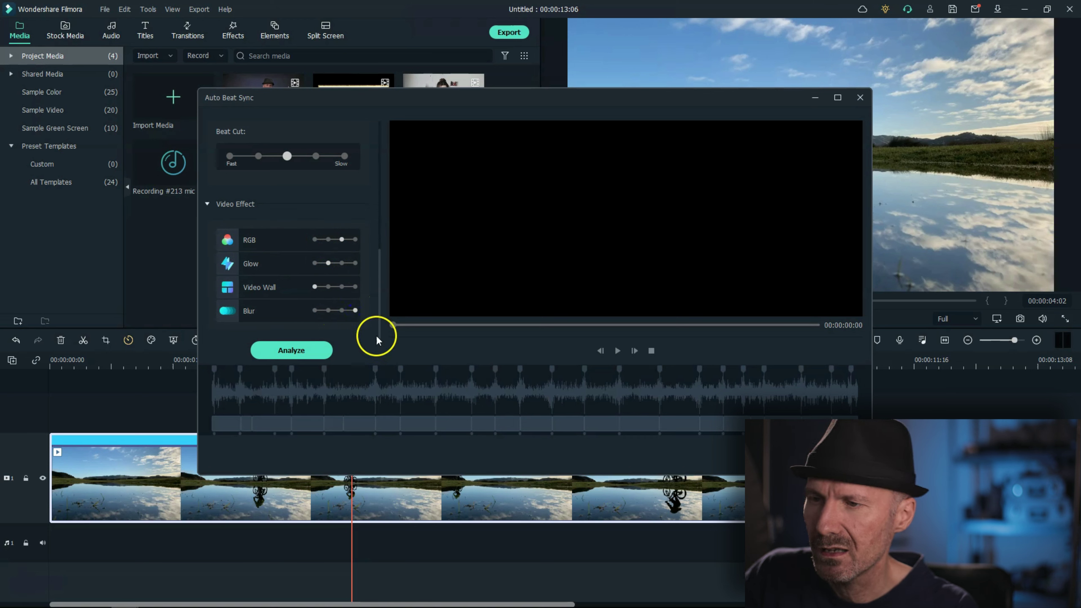
click(296, 352)
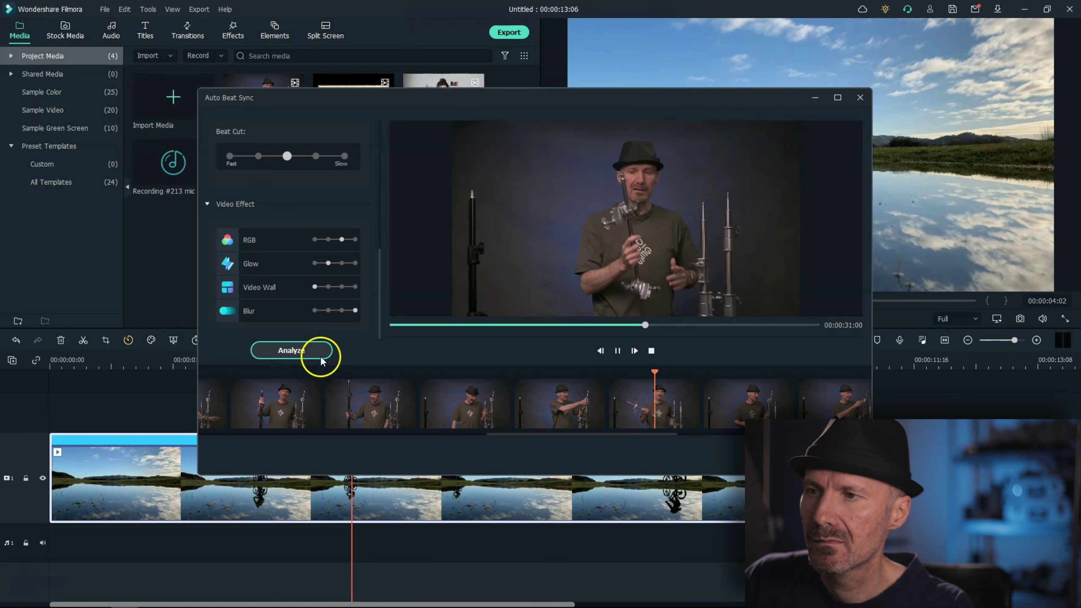
Stop the montage preview and export the beat-synced cut to the timeline
click(652, 350)
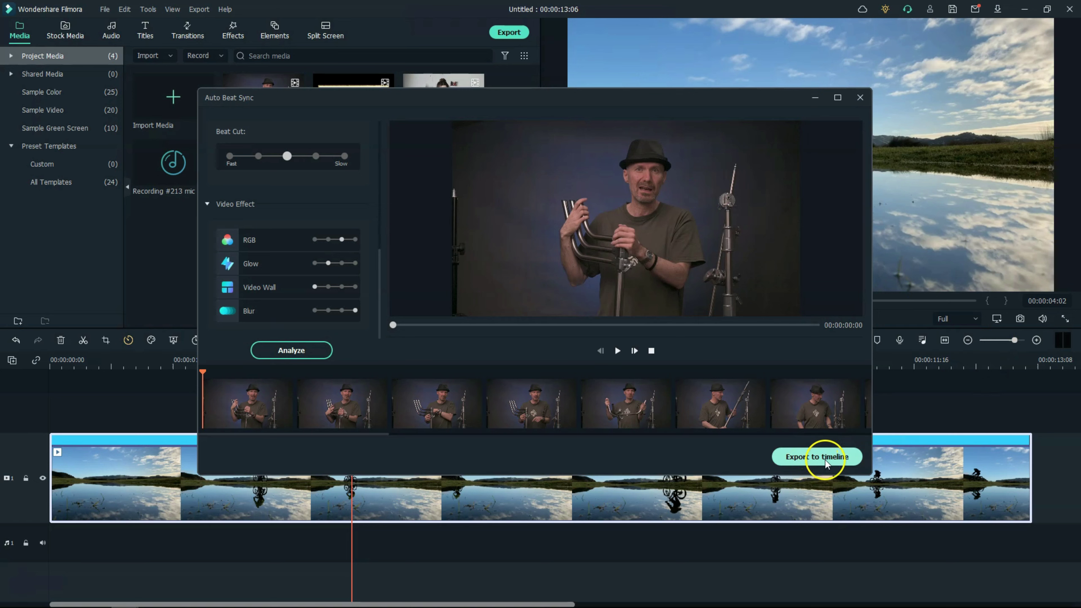
click(825, 459)
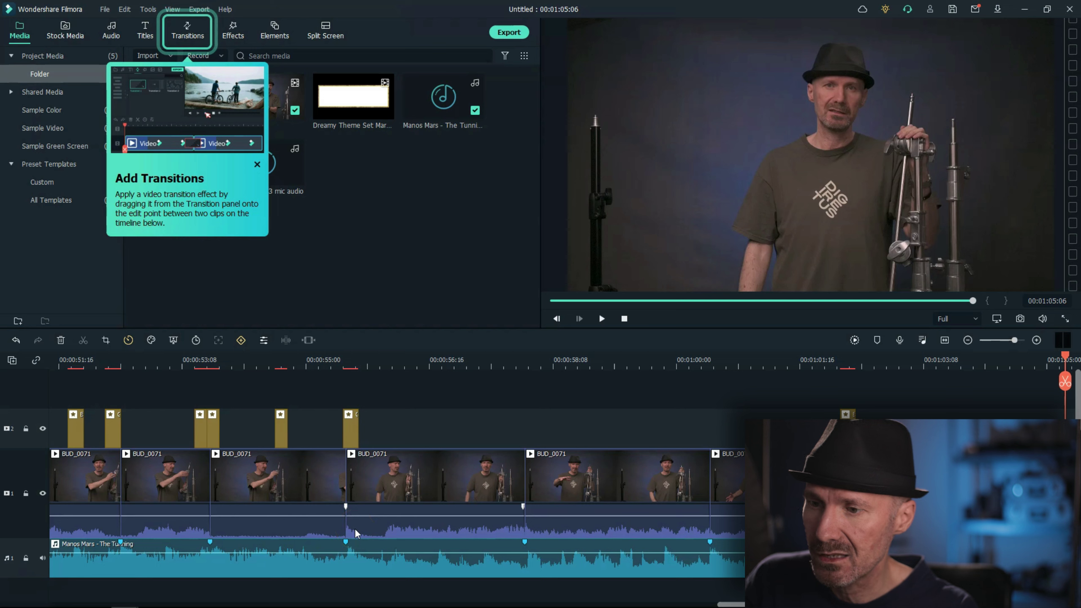
Review the BUD_0071 montage clips on the timeline, then start over with an empty timeline
click(329, 450)
drag(329, 452, 336, 539)
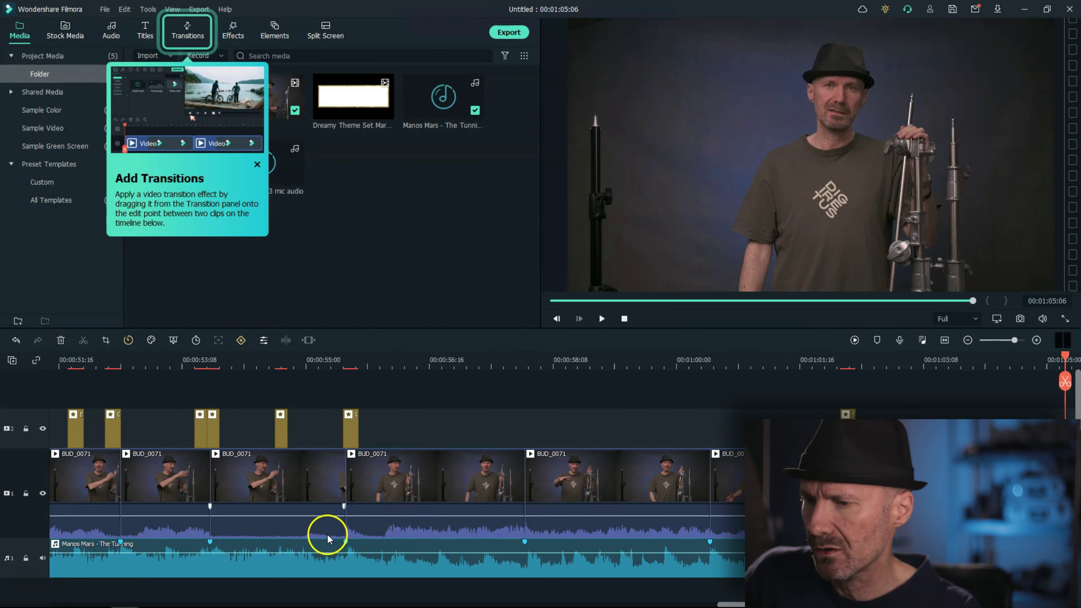
click(477, 493)
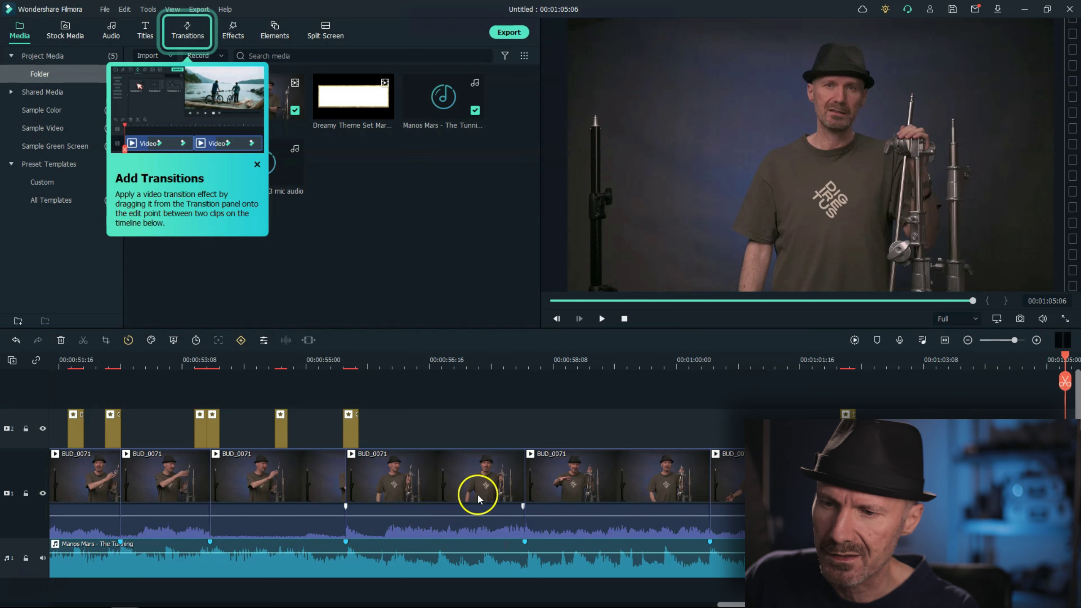
click(1077, 406)
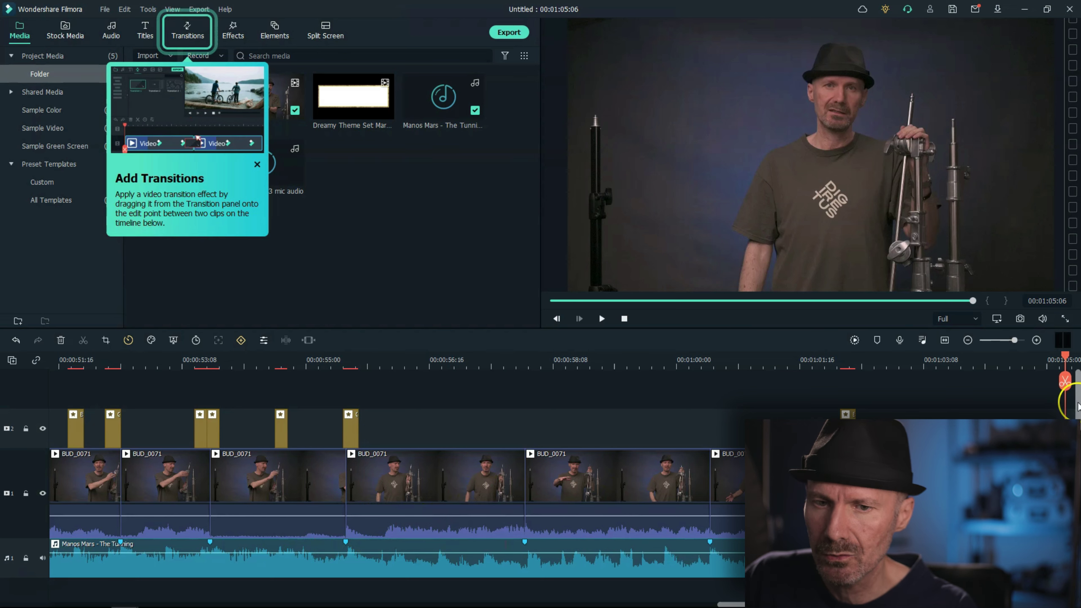
scroll(1077, 407, down, 1)
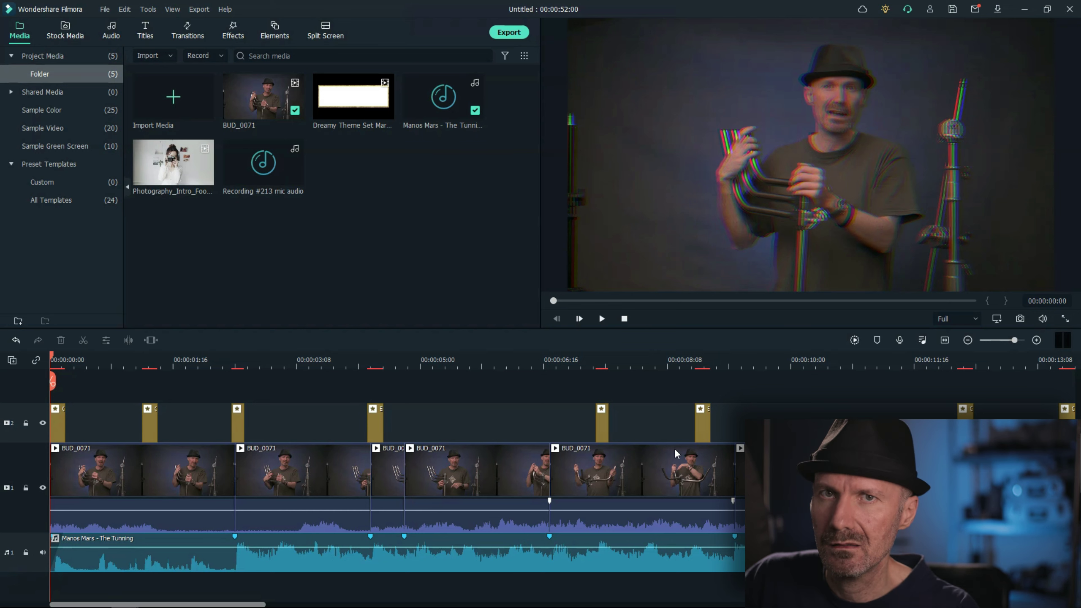
click(684, 454)
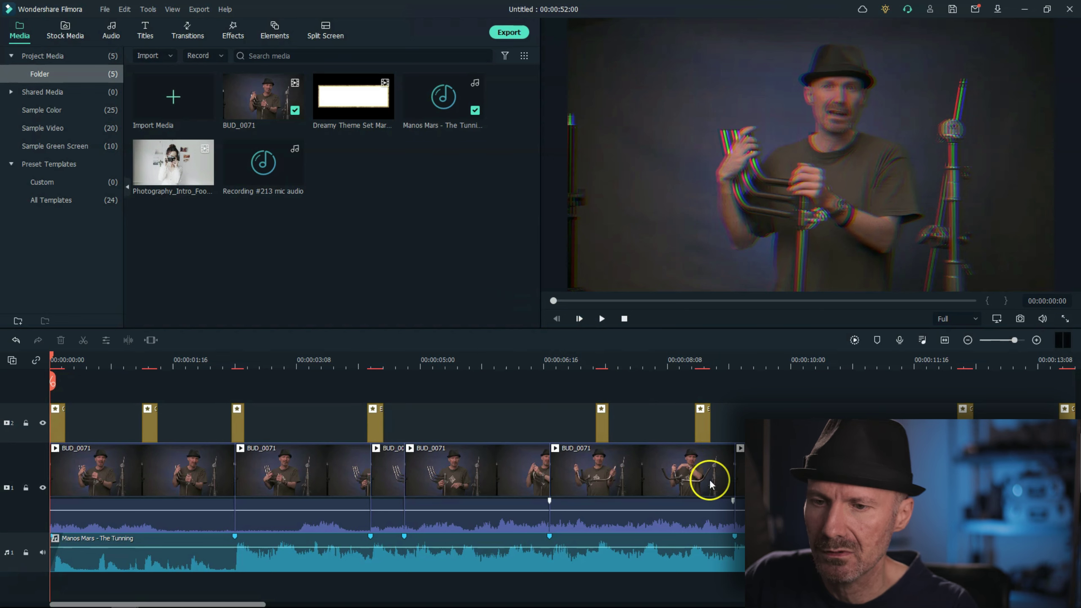
click(639, 465)
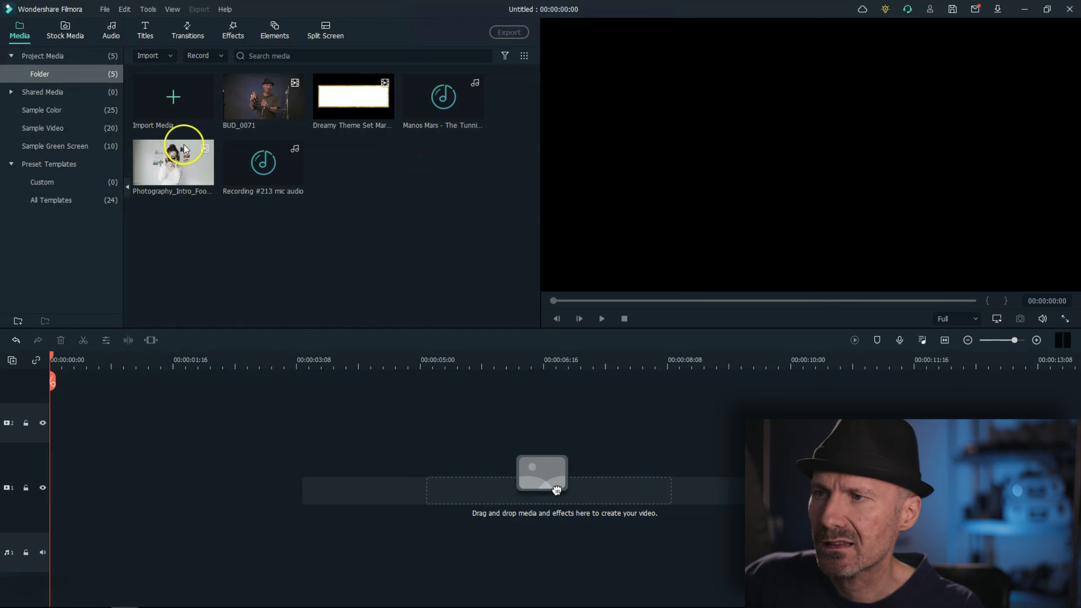
Place the fountain clip from Stock Media Downloads on the upper track and scrub through it
click(65, 30)
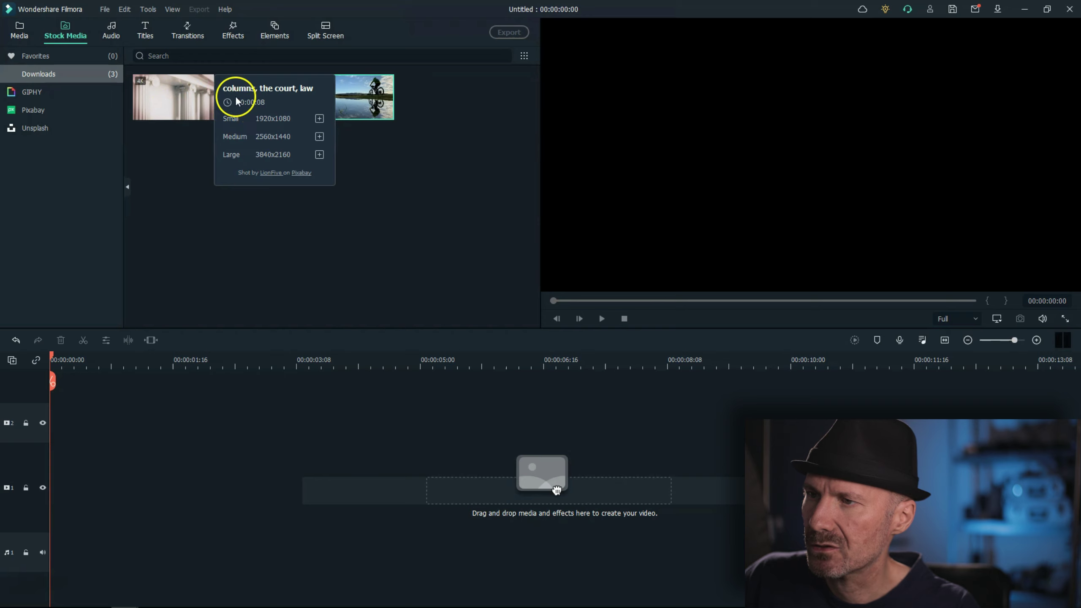
drag(164, 112, 212, 415)
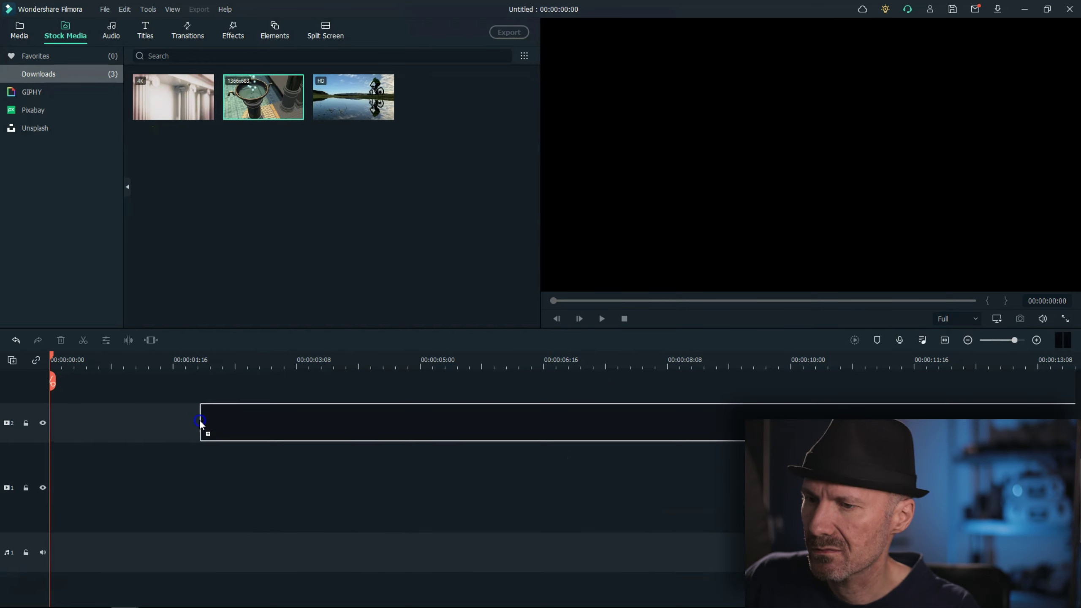
click(283, 360)
mouse_move(283, 360)
mouse_down()
mouse_move(80, 336)
mouse_move(98, 339)
mouse_up()
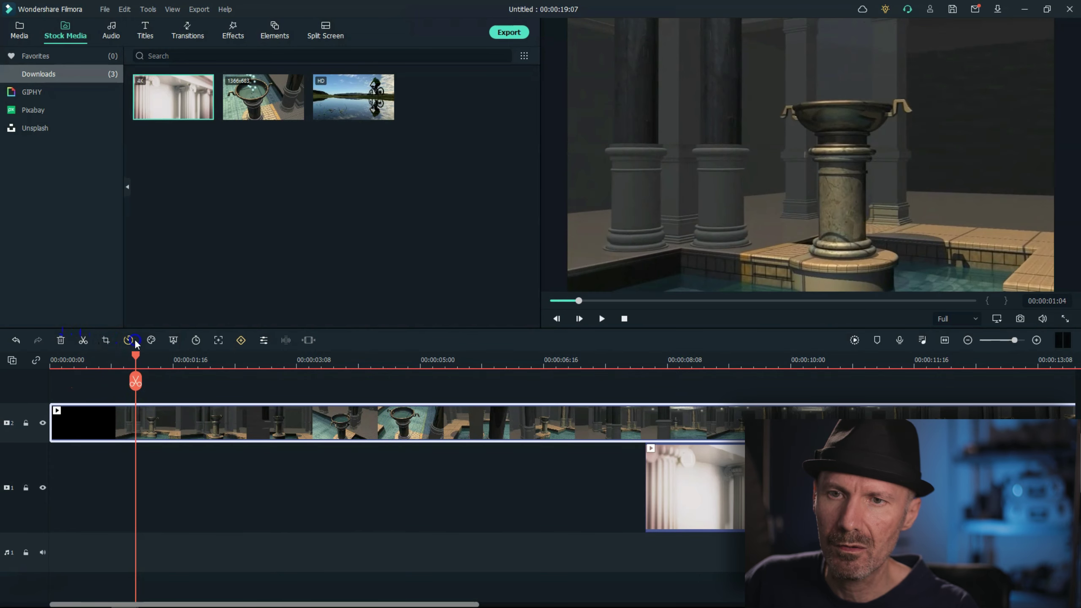
drag(98, 338, 222, 350)
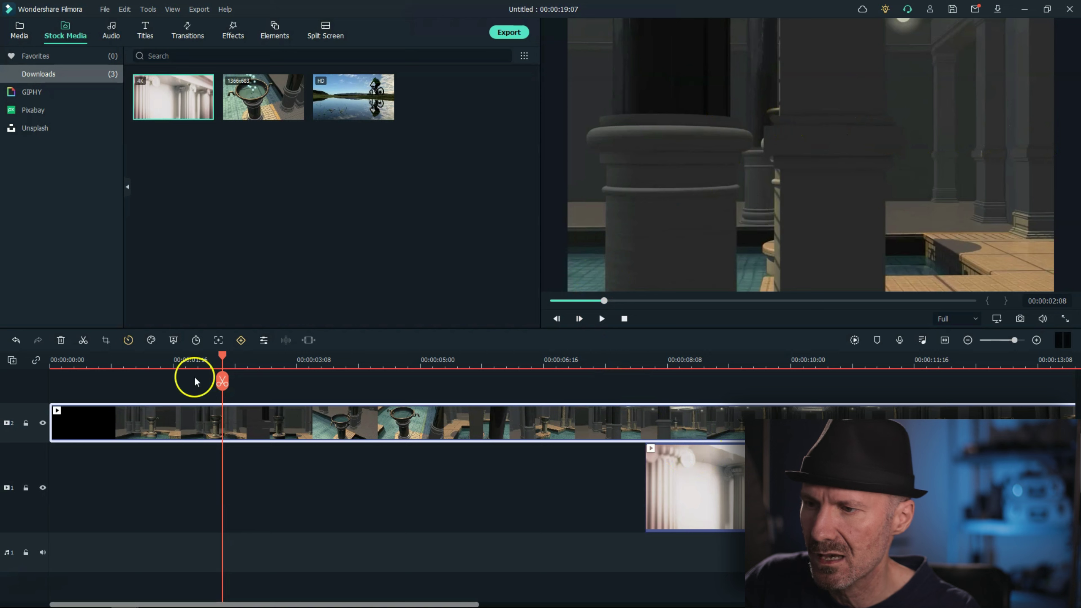
Step the playhead back to 00:00:02:02 and slide the columns clip to start there
drag(222, 356, 213, 352)
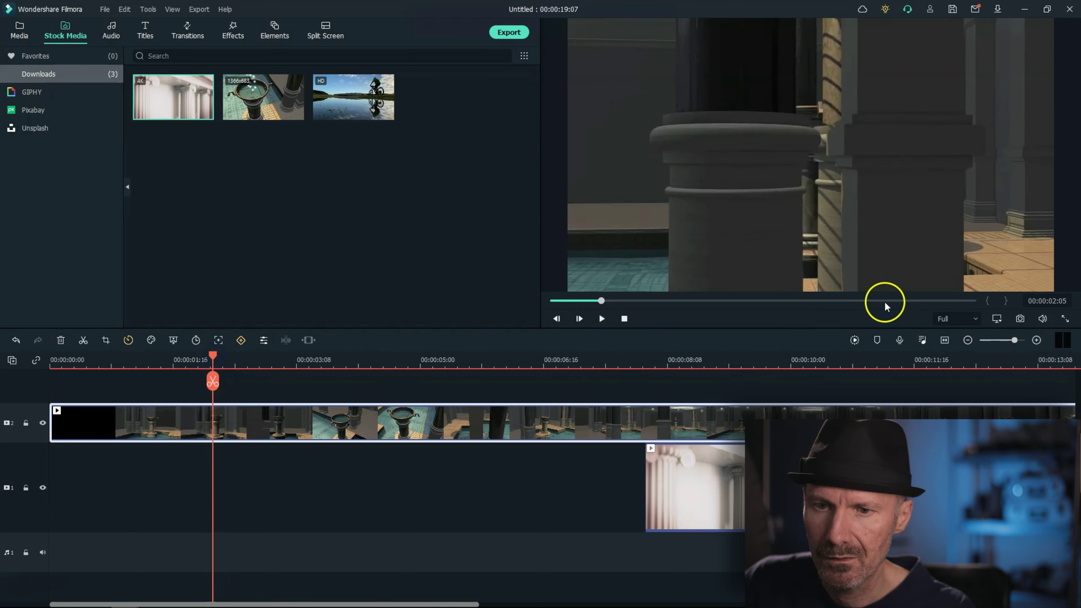
click(557, 319)
click(557, 319)
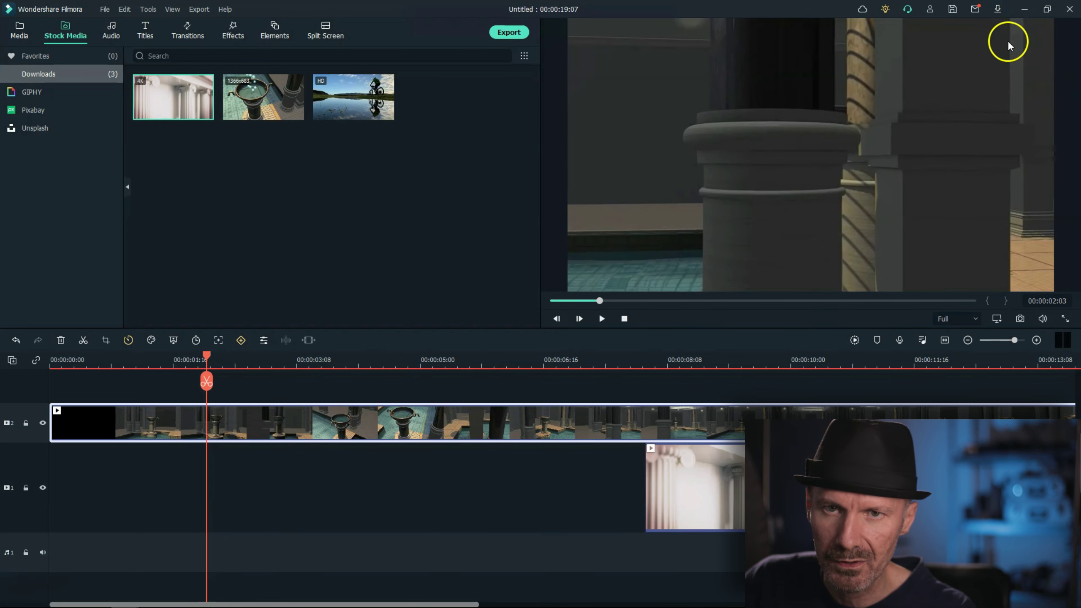
click(557, 319)
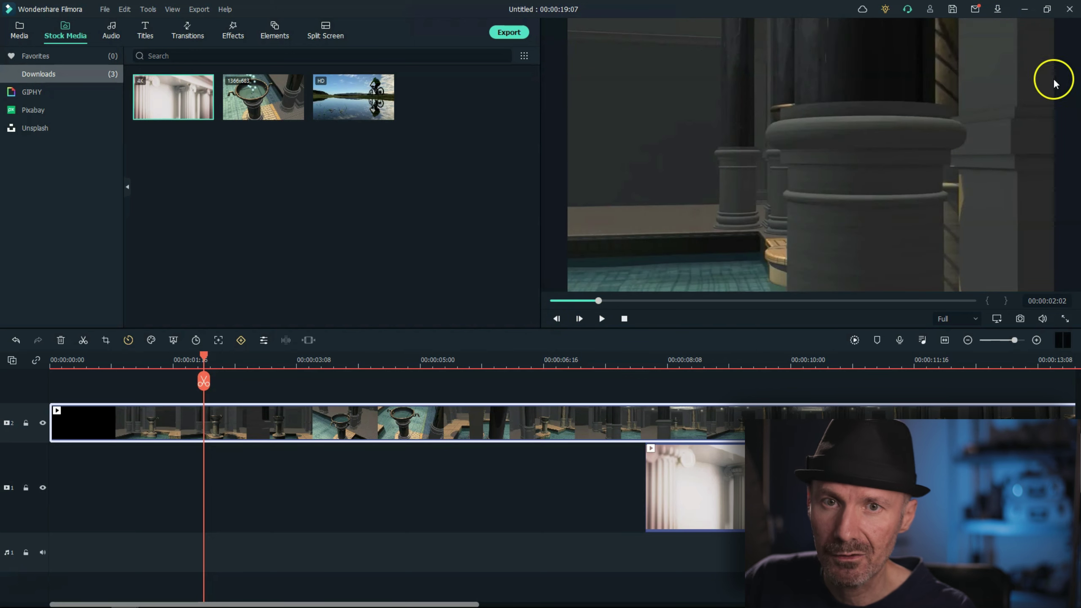
drag(853, 486, 411, 485)
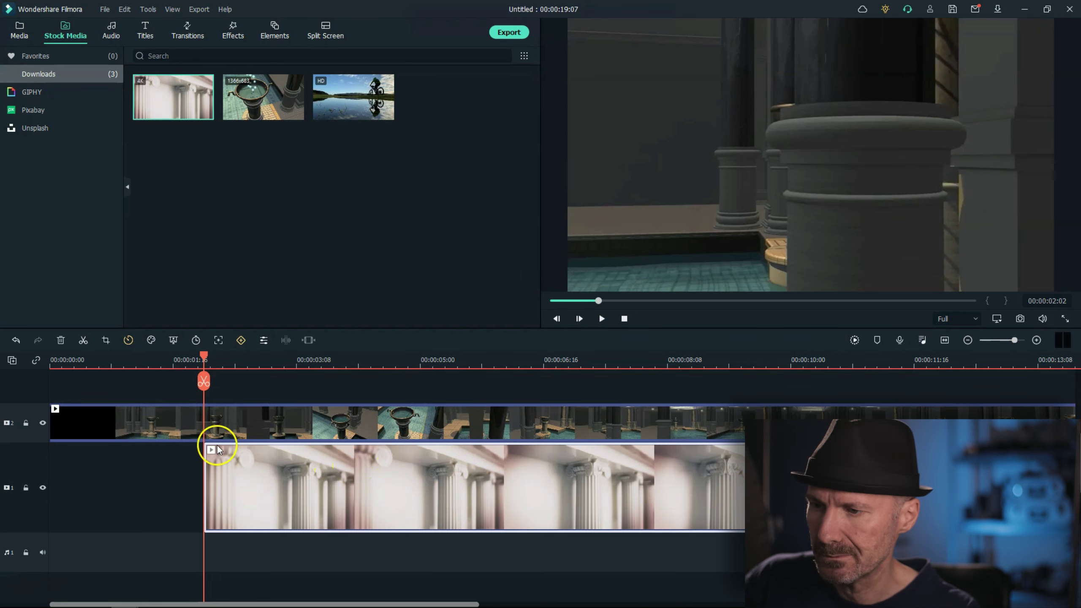
click(383, 419)
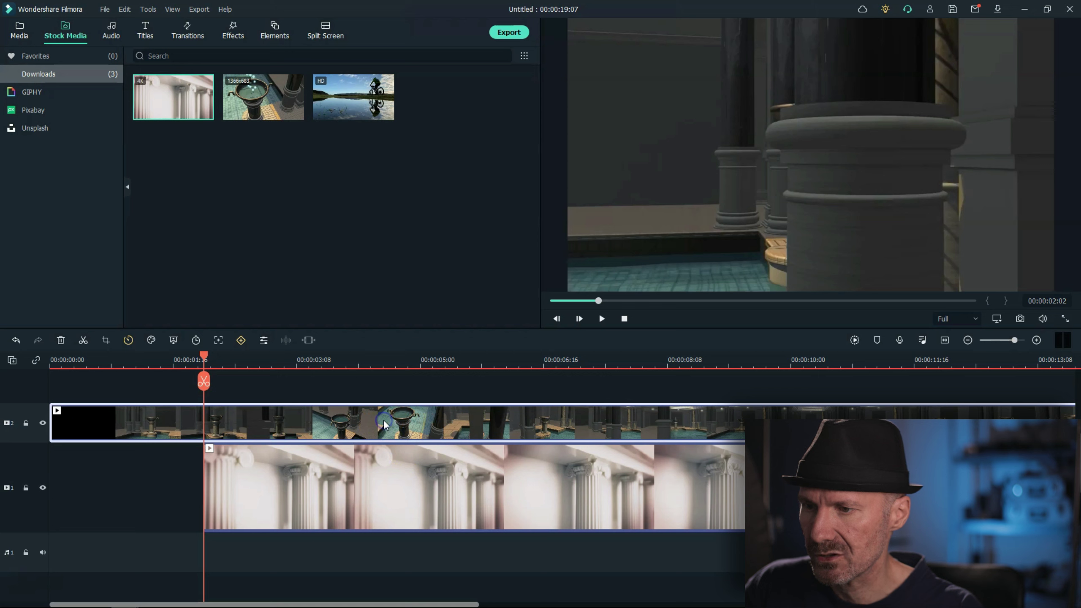
Bring up the Mask shape choices in the fountain clip's Video settings
double_click(279, 420)
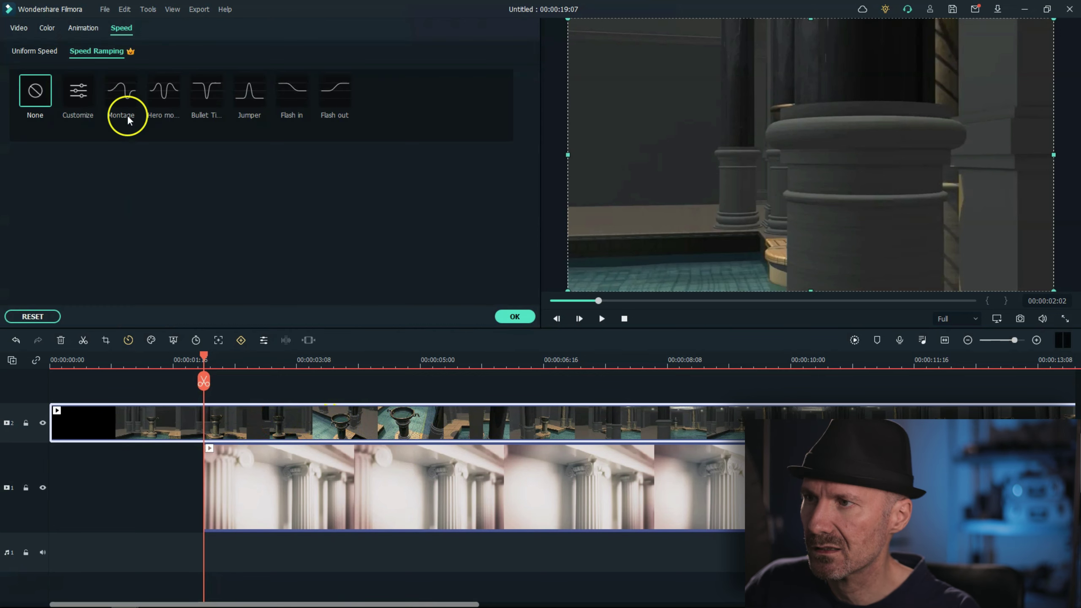
click(20, 30)
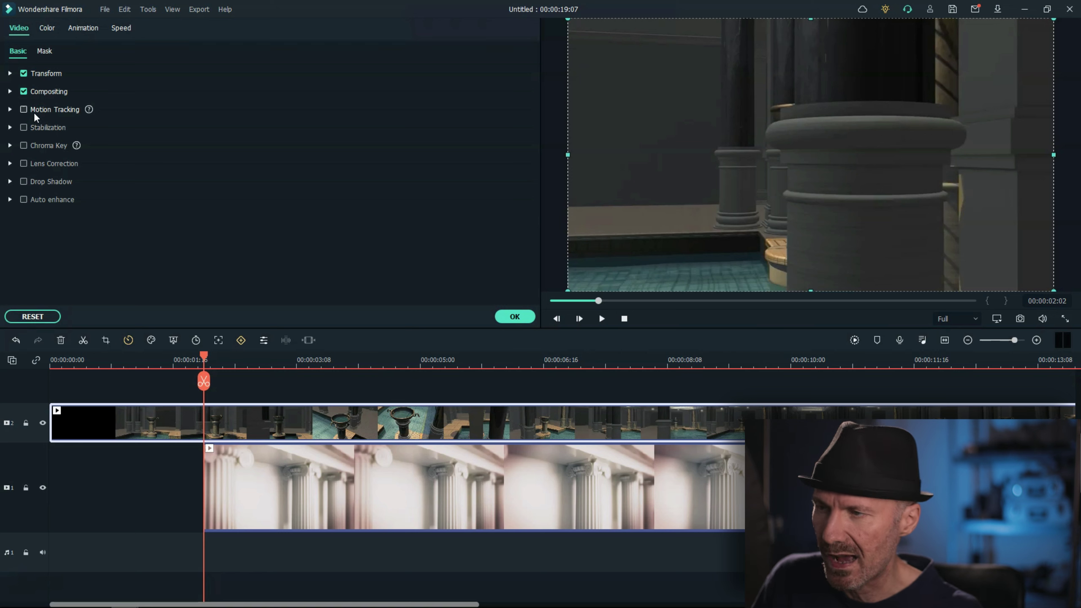
click(48, 51)
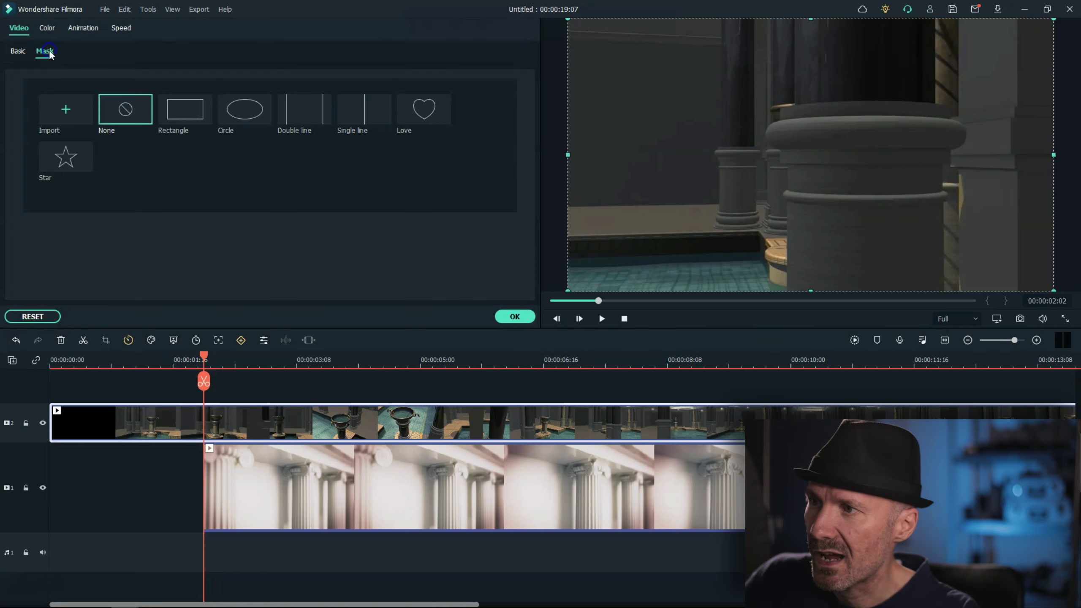
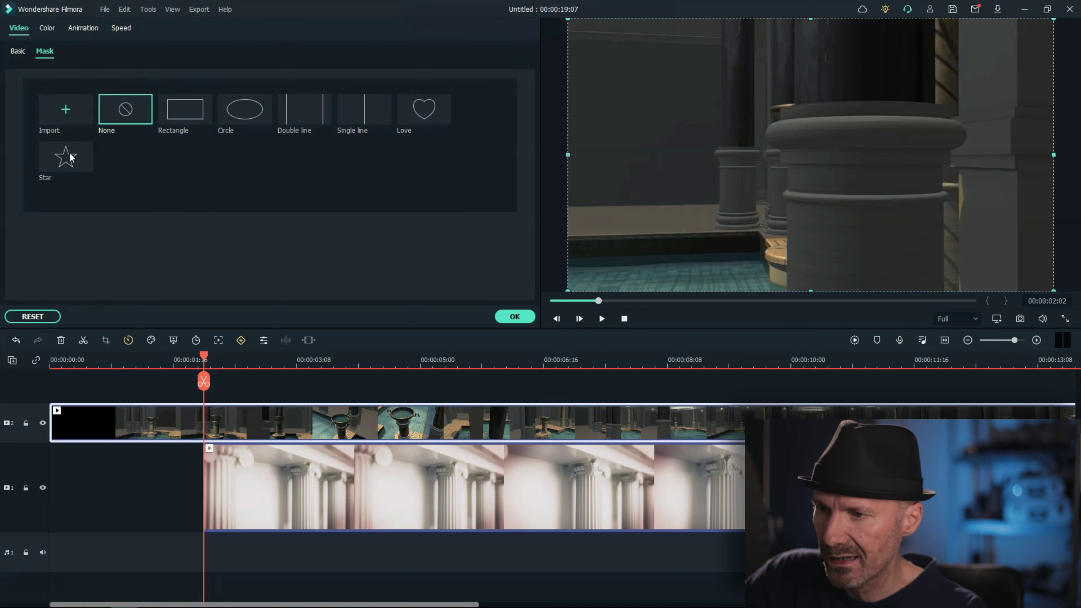
Try the Love mask preset, then bring up the Import mask file dialog for a PNG mask
click(430, 107)
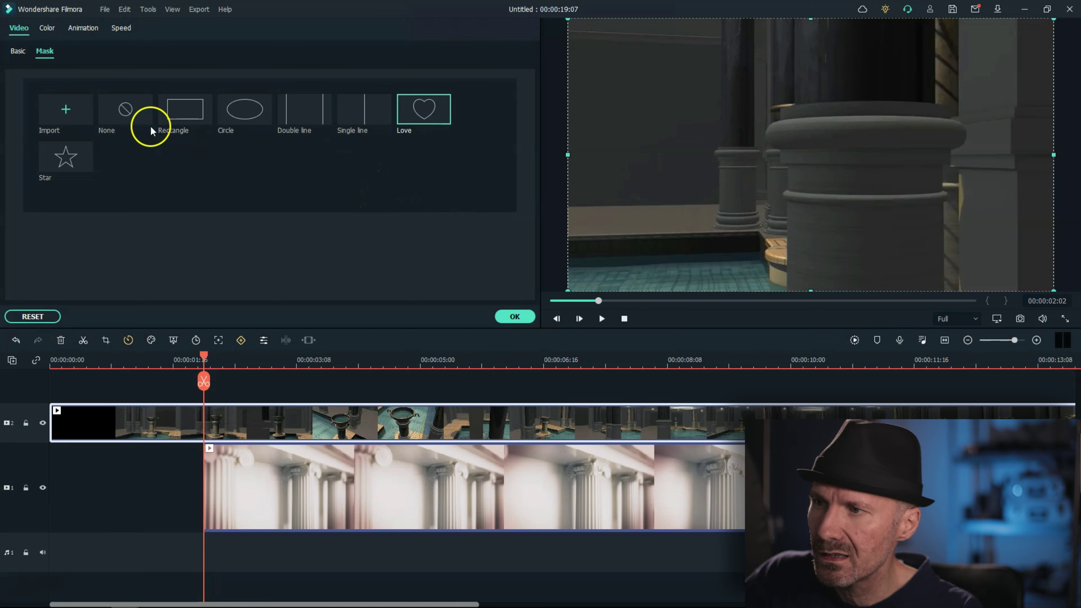
click(48, 118)
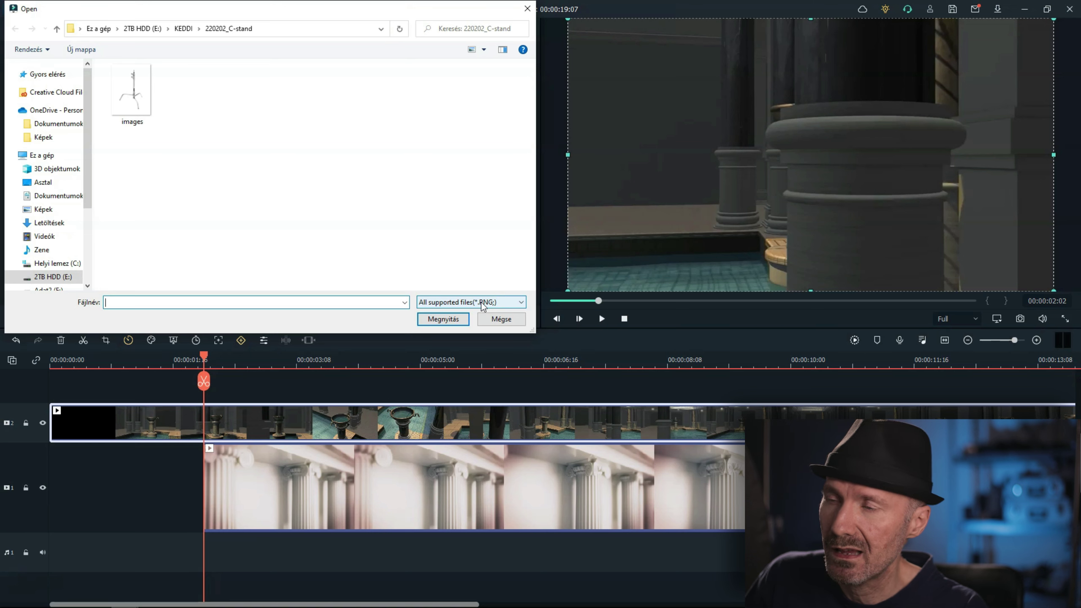
Move the Open dialog aside and close it without importing any mask image
drag(314, 15, 336, 125)
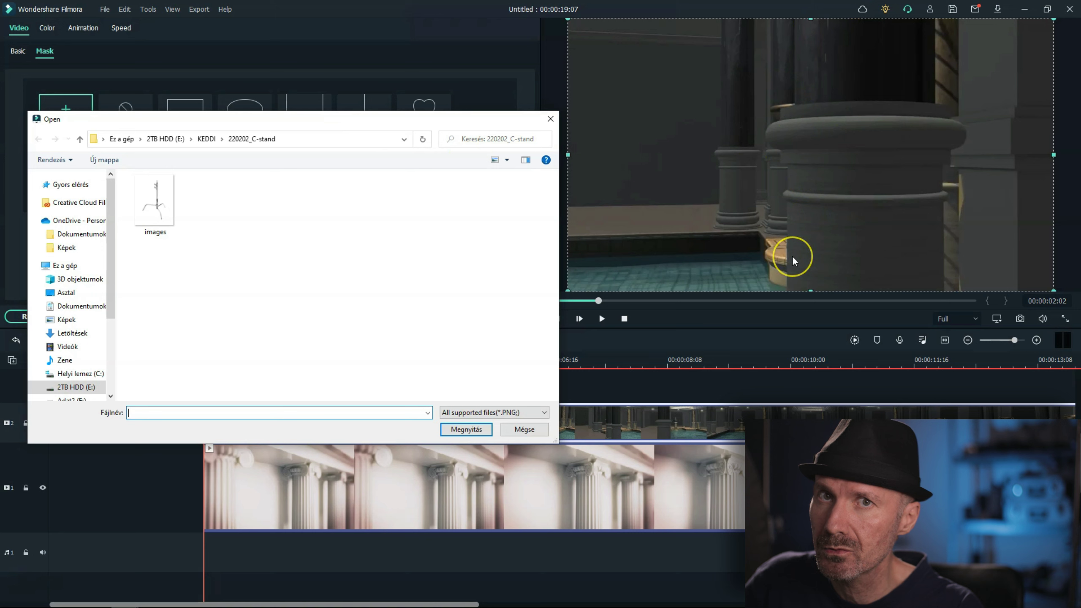
click(479, 261)
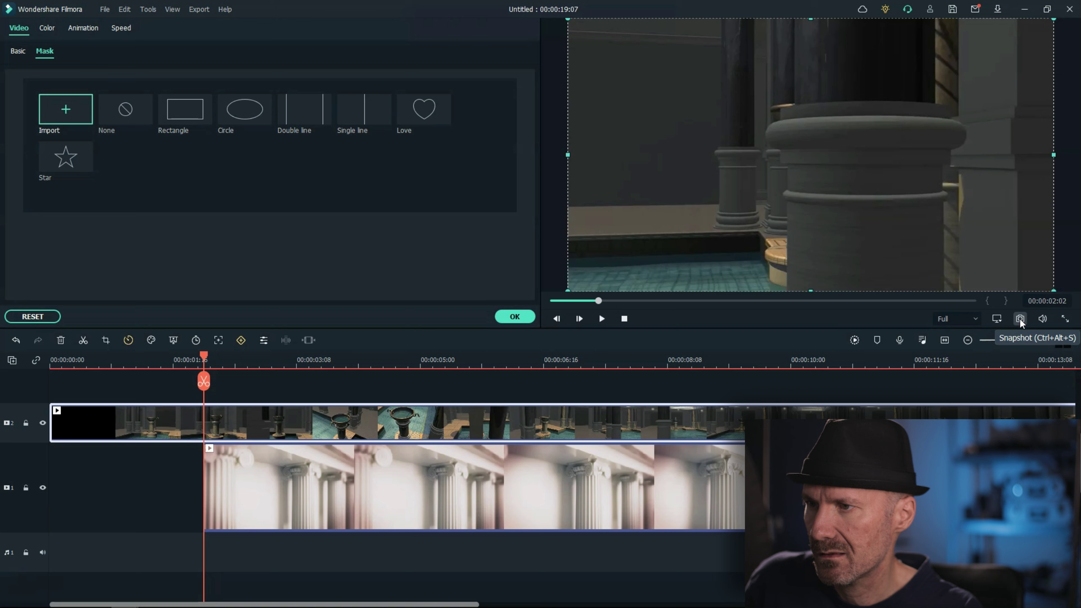
Save a Snapshot still of the current column frame and preview it from the media library
click(1020, 318)
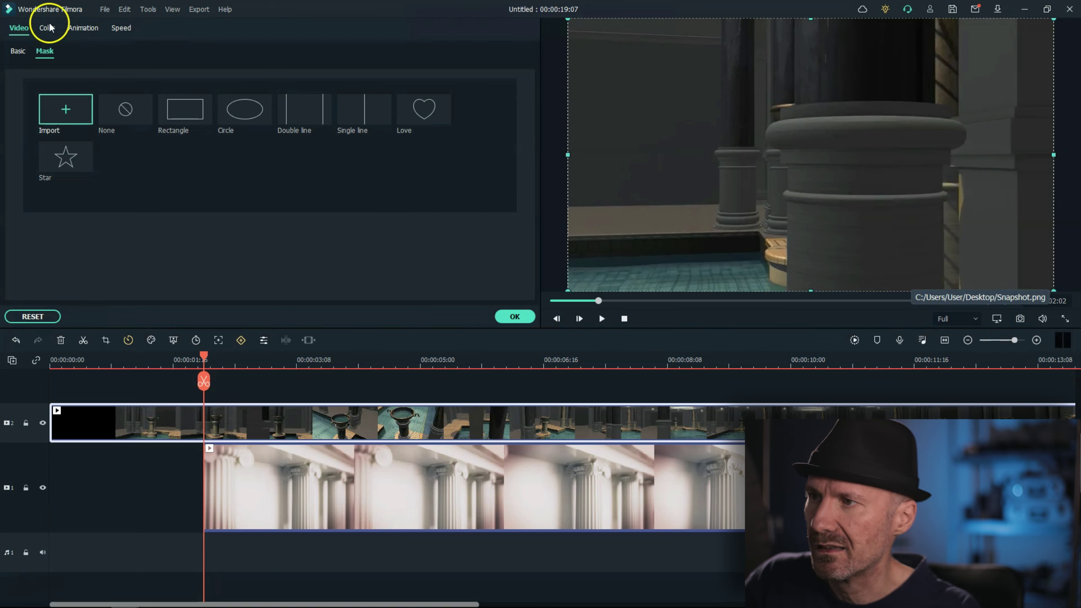
click(513, 316)
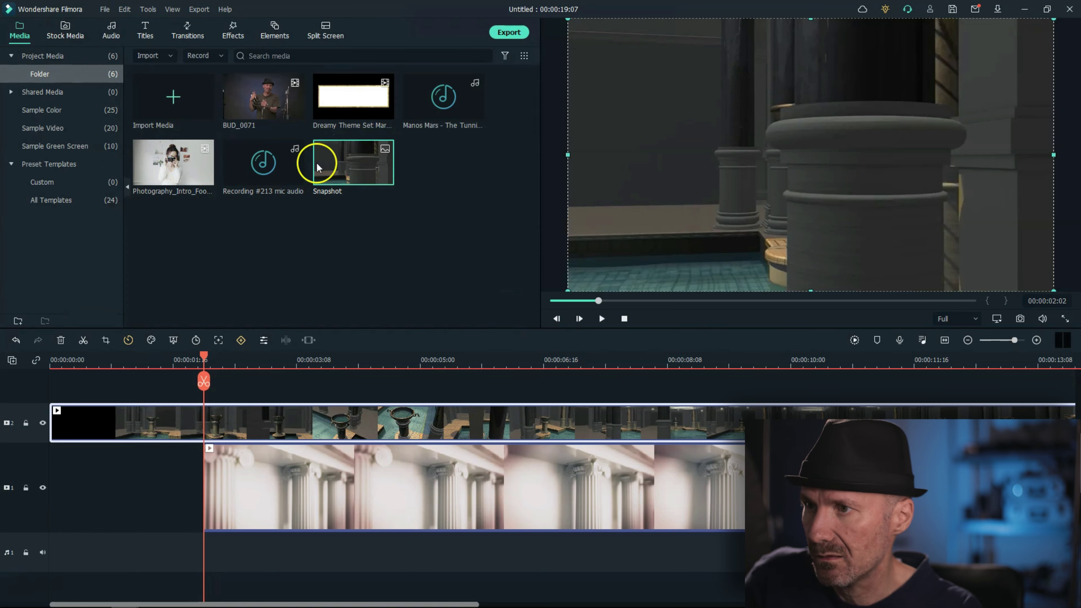
double_click(362, 164)
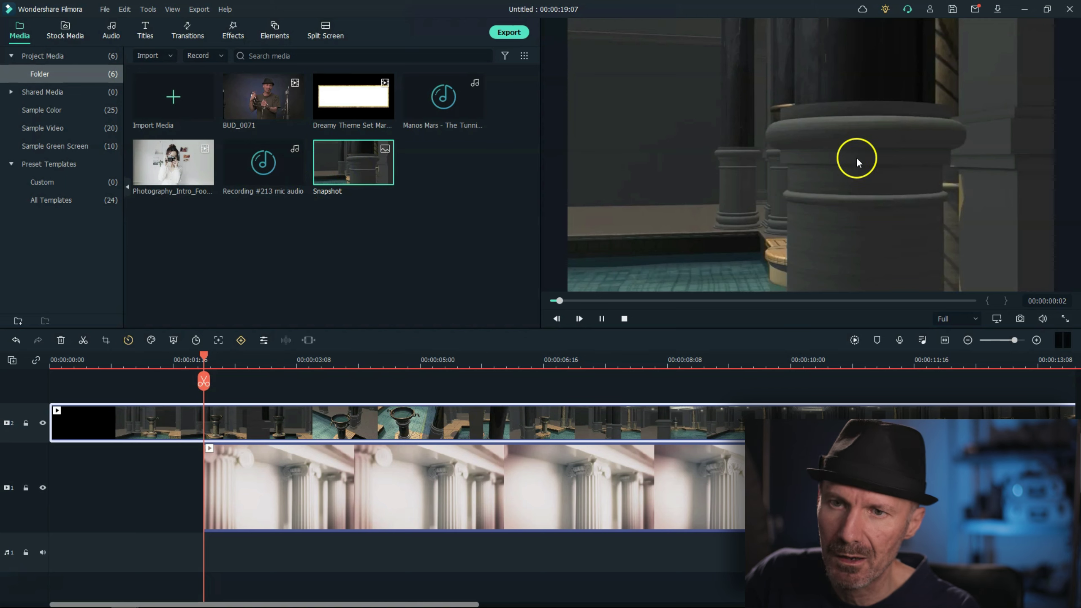
click(624, 318)
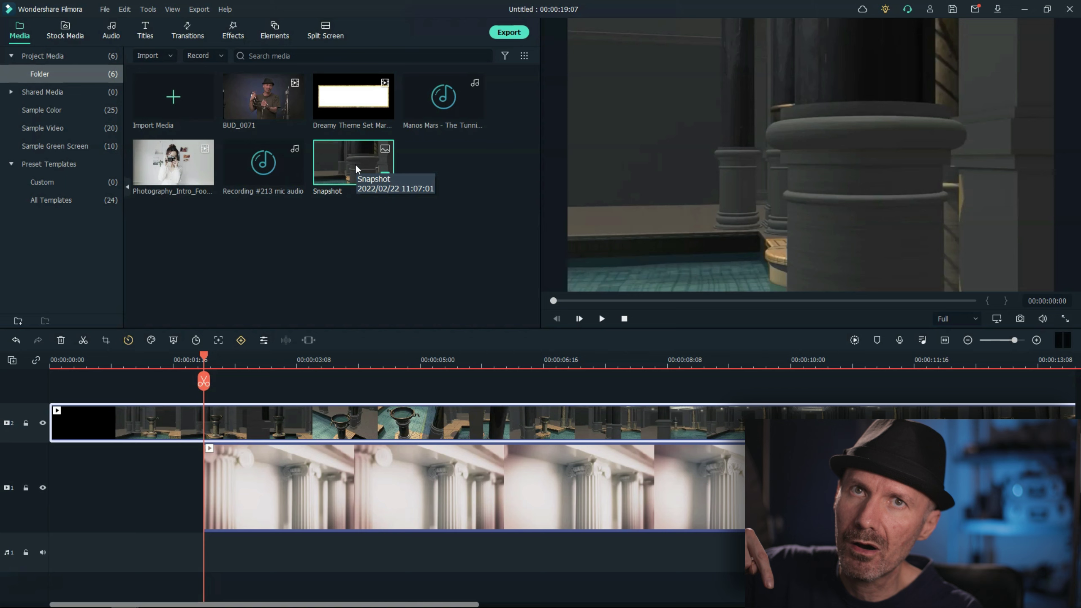
Return to the media library view and open the upper clip's editing properties
click(779, 75)
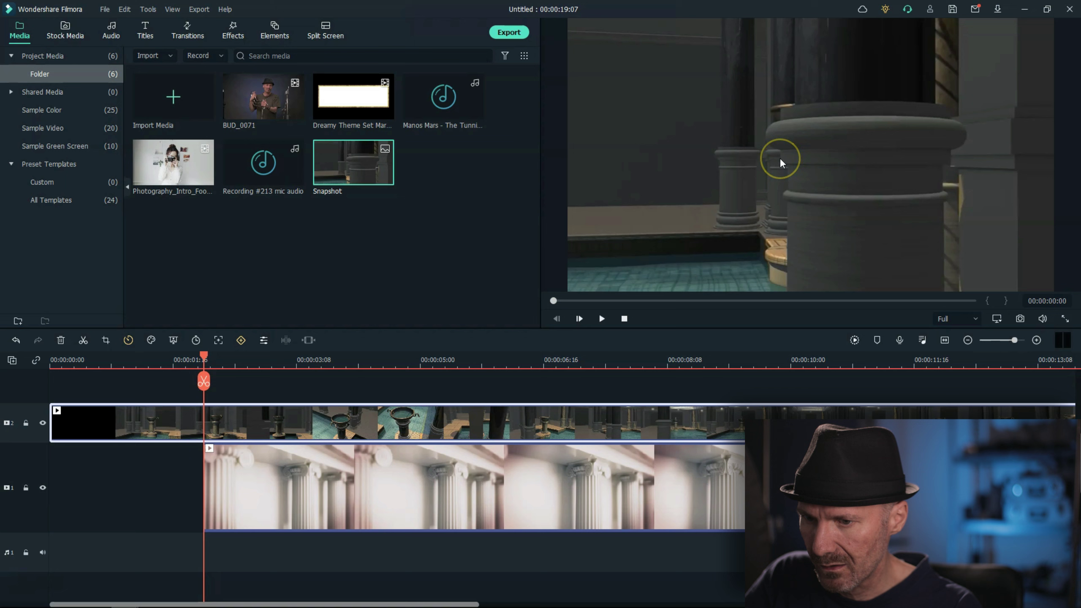
click(797, 8)
click(762, 150)
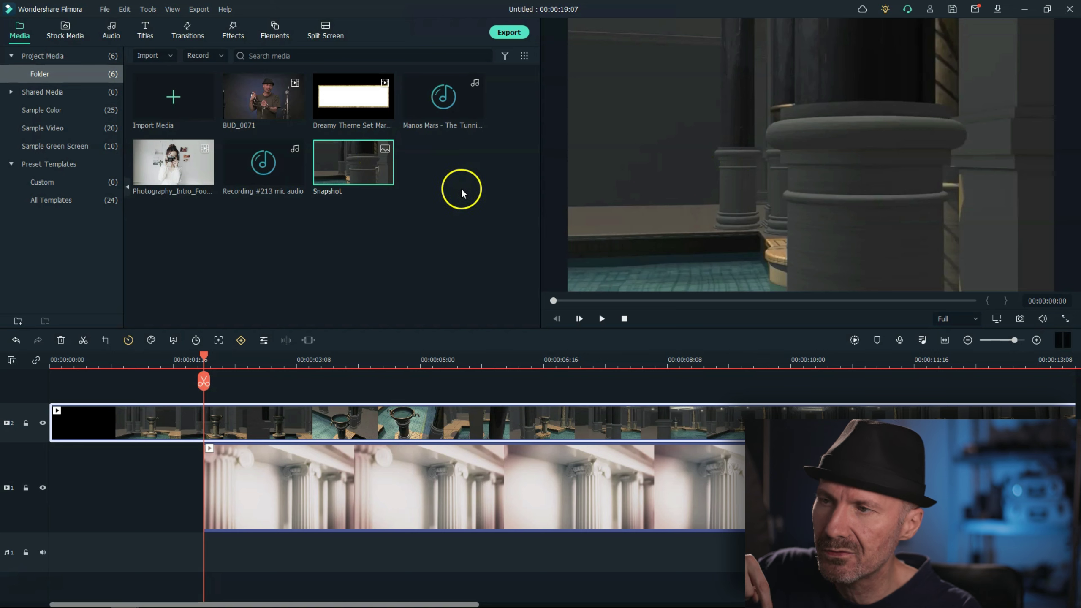
double_click(345, 415)
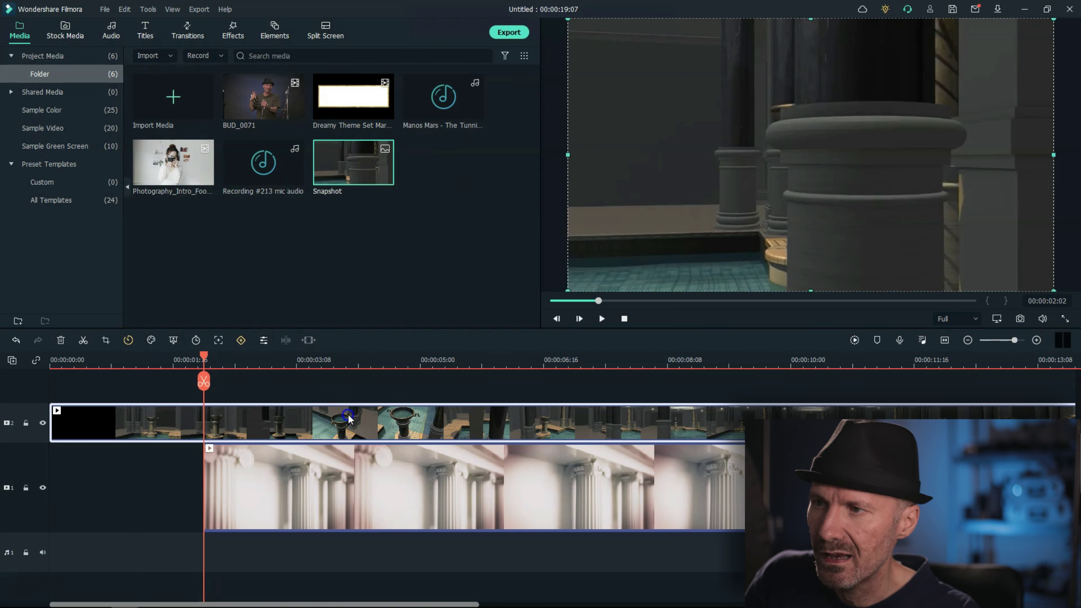
Apply the Single line mask preset to the upper clip in its Mask settings
click(44, 51)
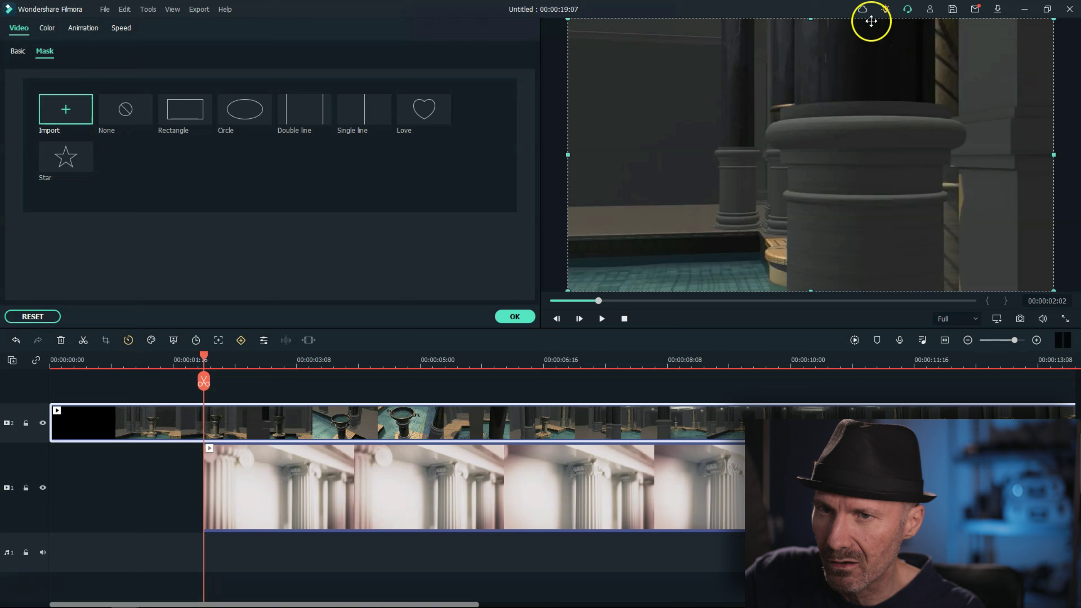
click(365, 115)
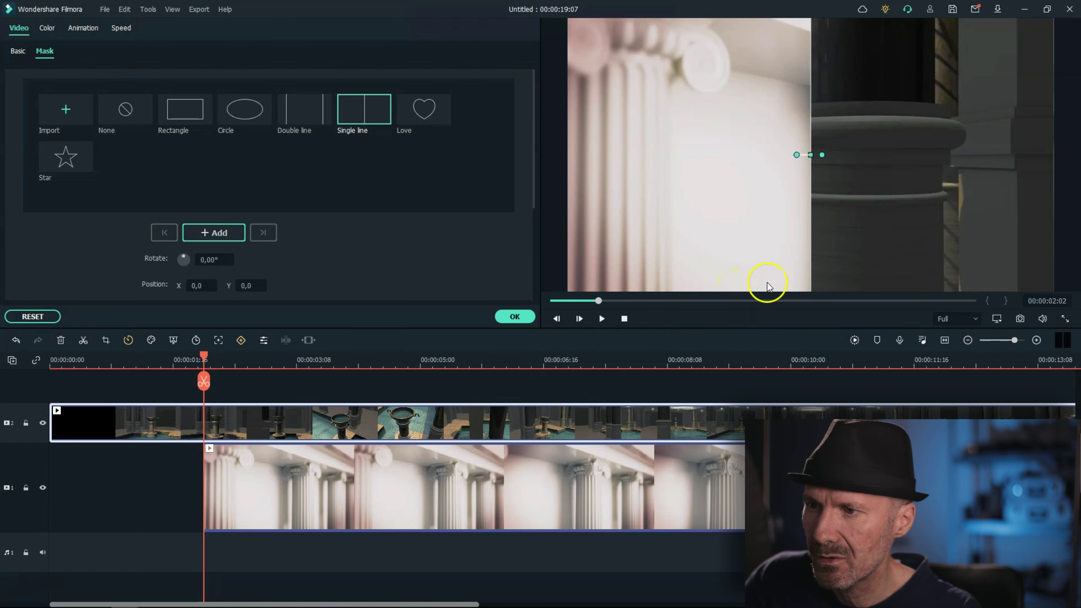
One frame later, drag the single-line mask to X 293.6, Y -21.9, near the right edge
click(580, 319)
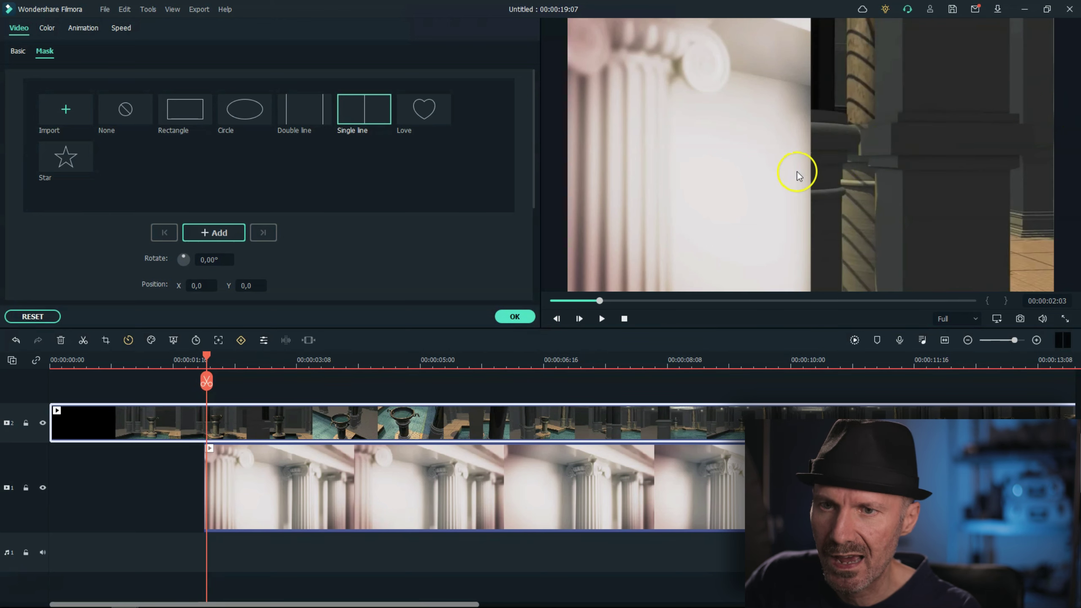
click(780, 170)
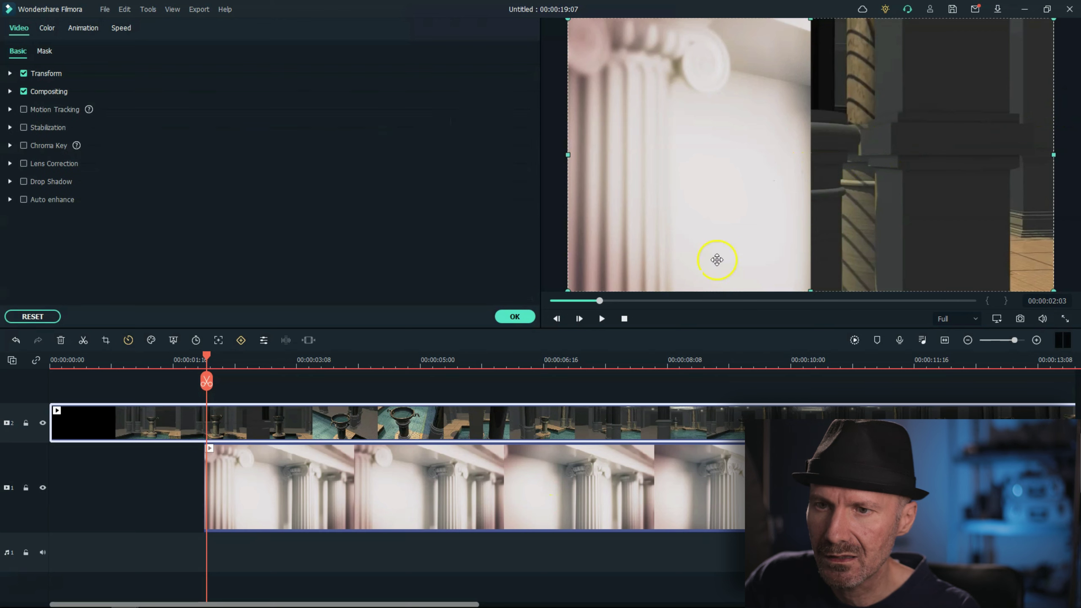
click(811, 154)
mouse_move(811, 154)
mouse_down()
mouse_move(869, 146)
mouse_move(1010, 167)
mouse_up()
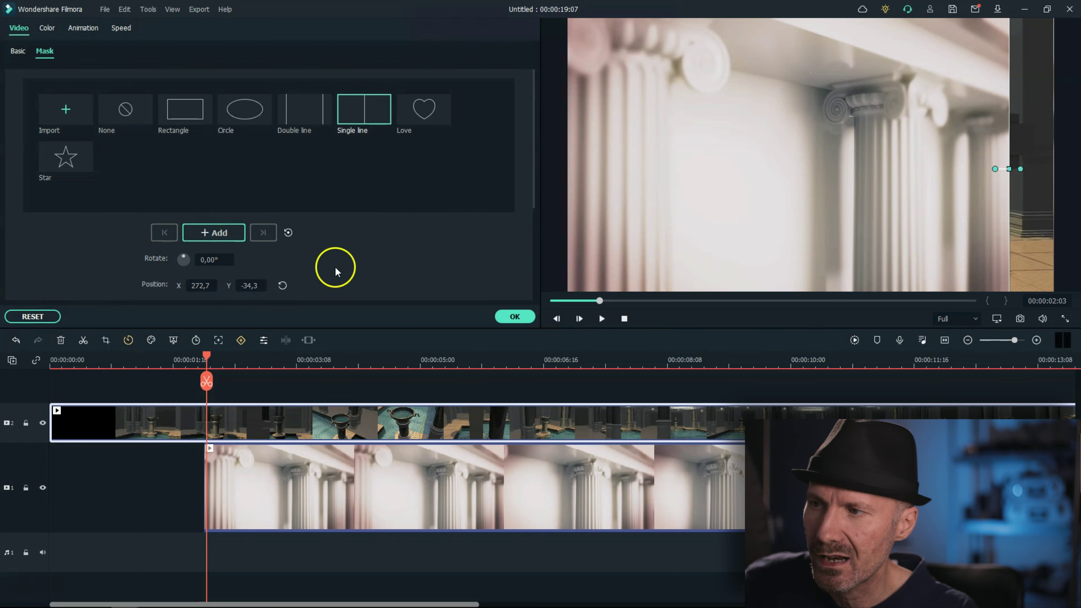
drag(1010, 168, 1026, 162)
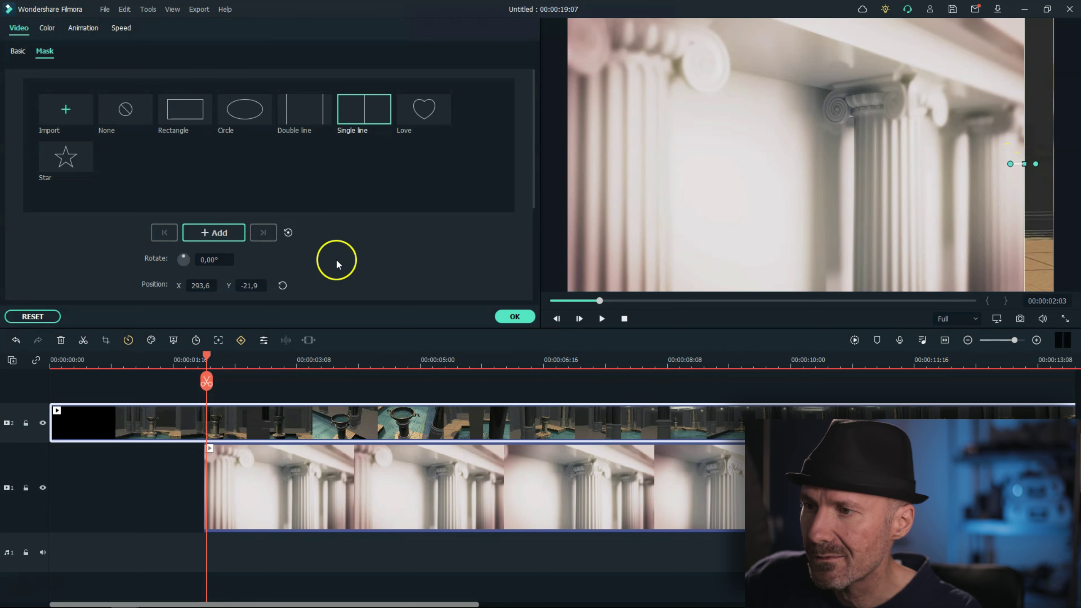
scroll(353, 253, down, 1)
scroll(353, 254, down, 1)
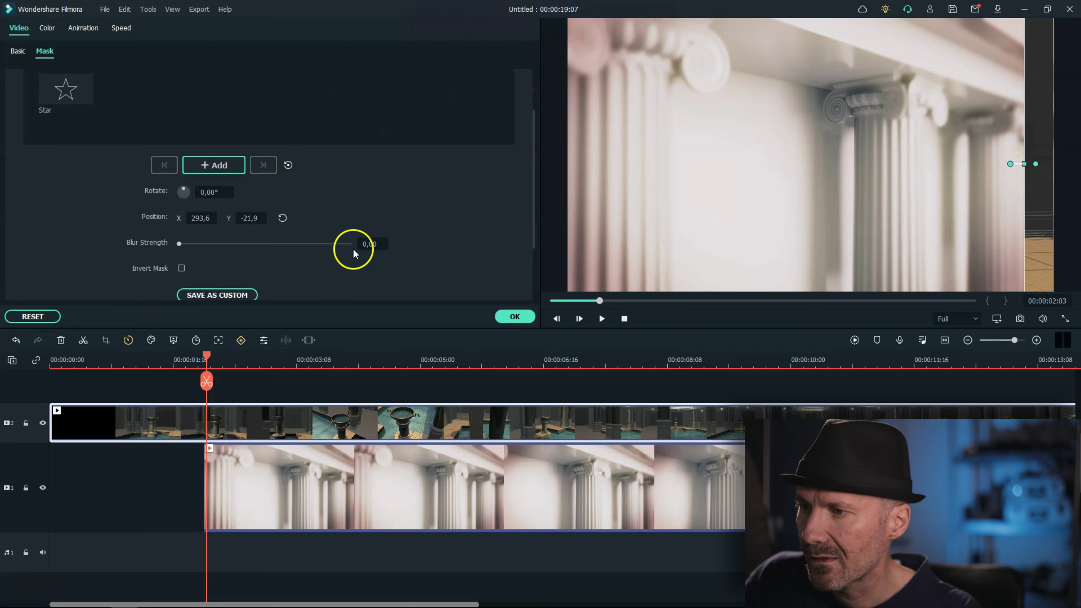
Invert the mask and nudge its edge to X 274.2, leaving a thin bright strip on the right
click(181, 268)
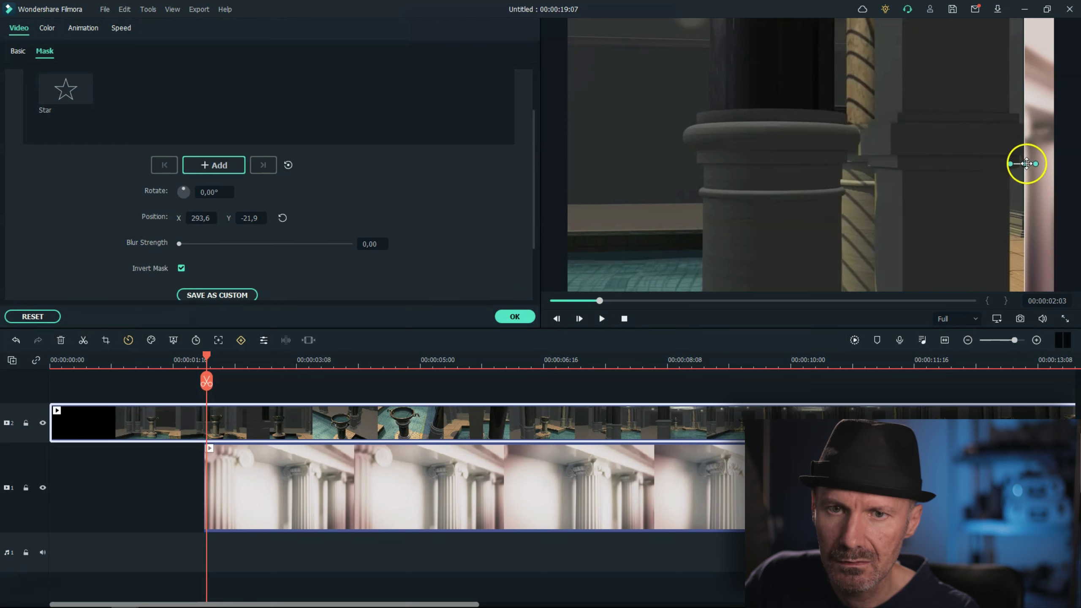
drag(1025, 164, 1062, 159)
click(580, 318)
click(579, 320)
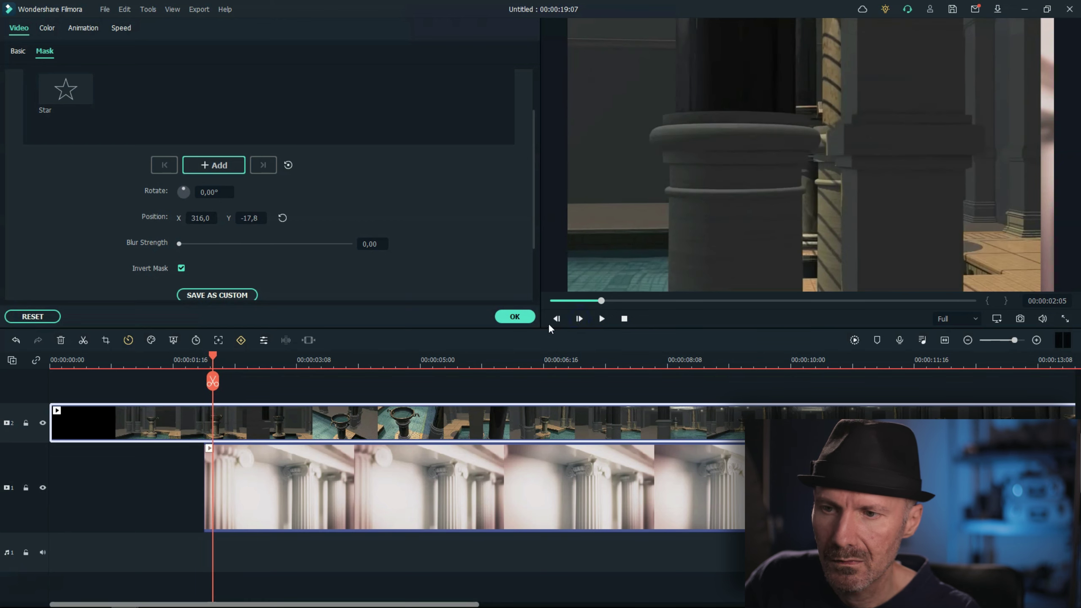
click(558, 318)
click(559, 319)
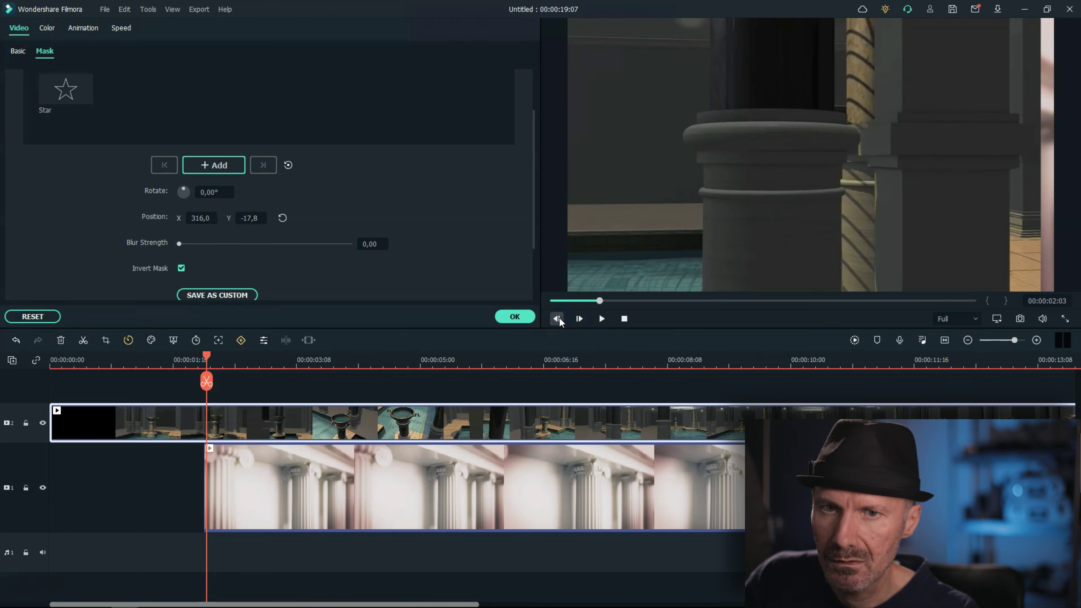
click(558, 319)
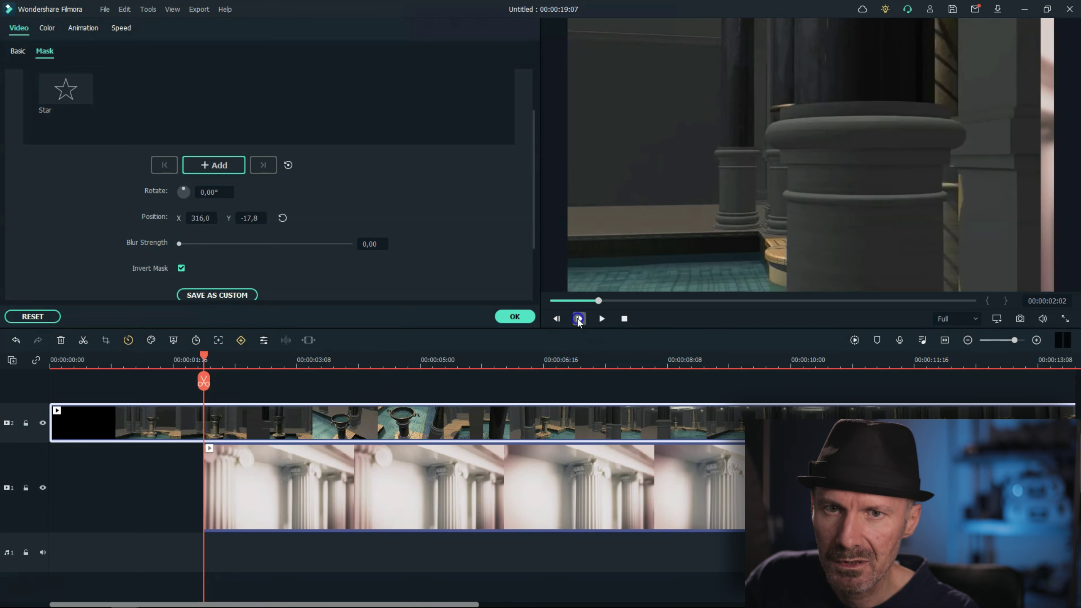
click(579, 320)
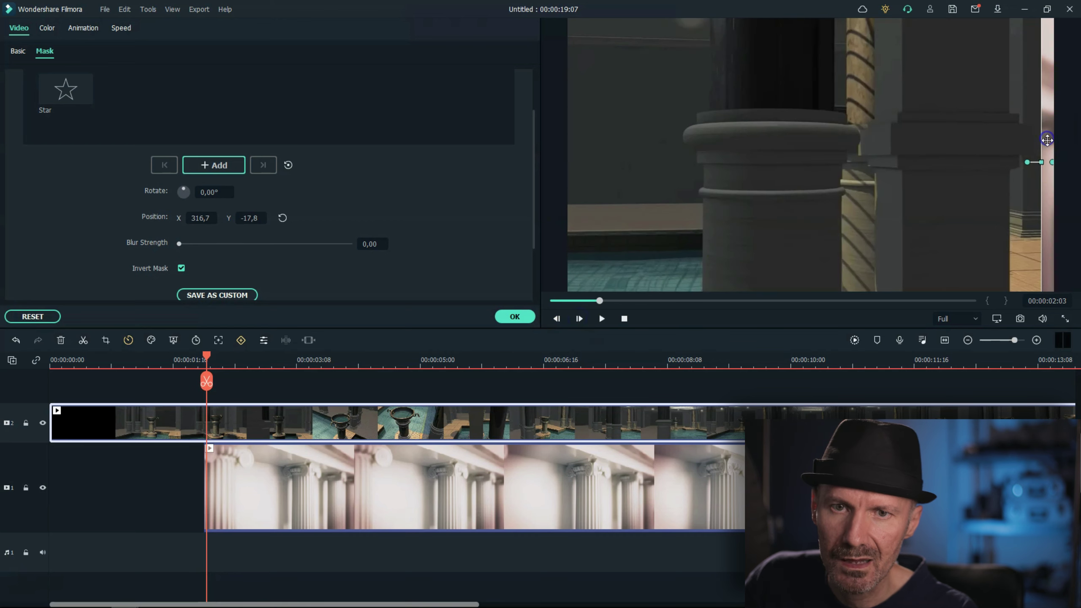
drag(1042, 162, 1013, 163)
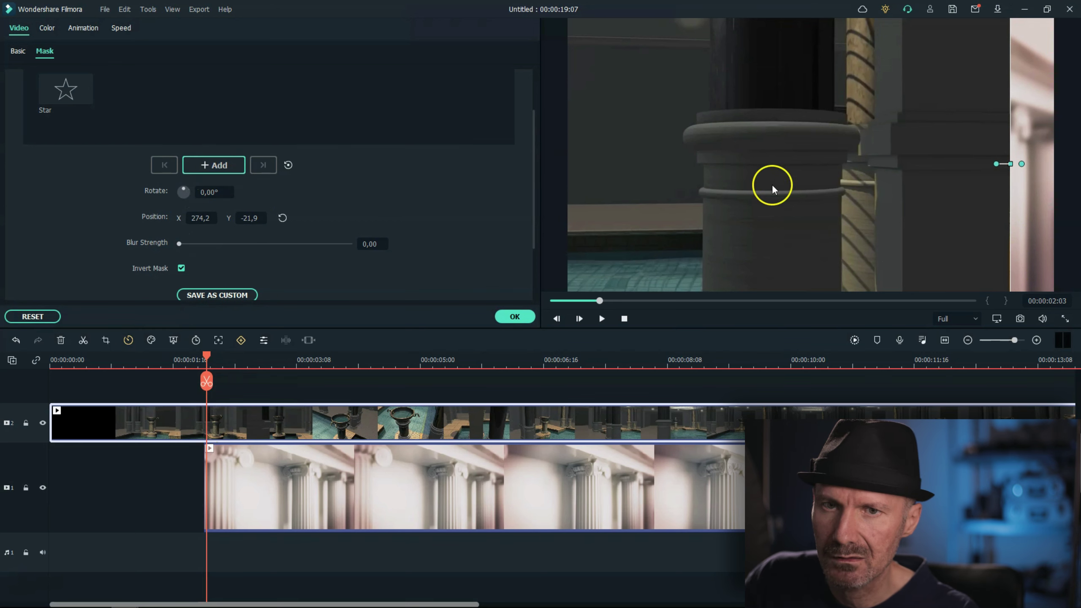
Set a mask keyframe, then every two frames drag the mask line further left for new keyframes
click(220, 165)
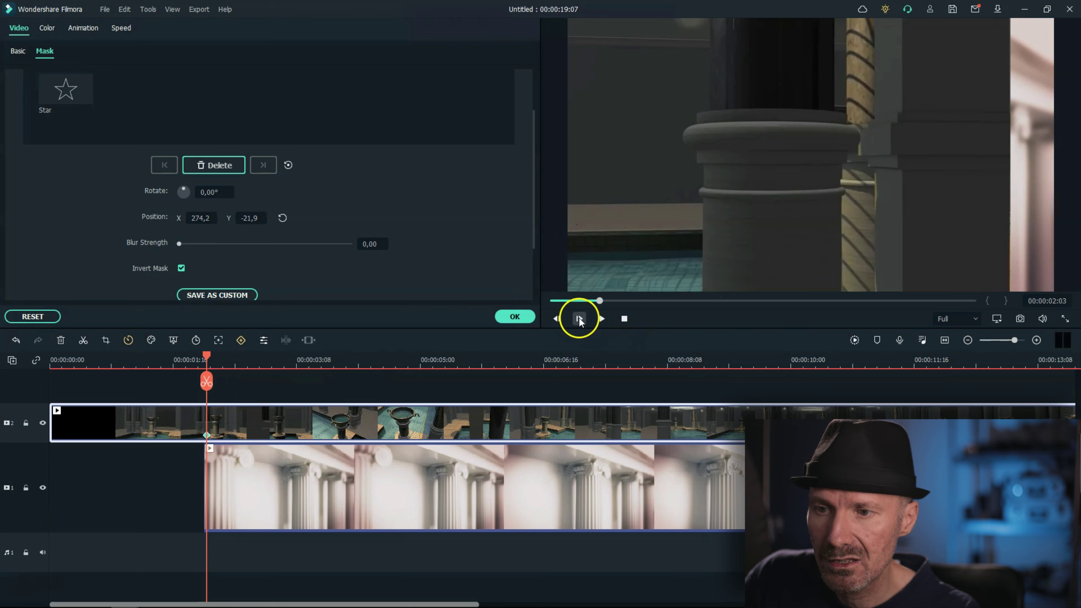
click(580, 319)
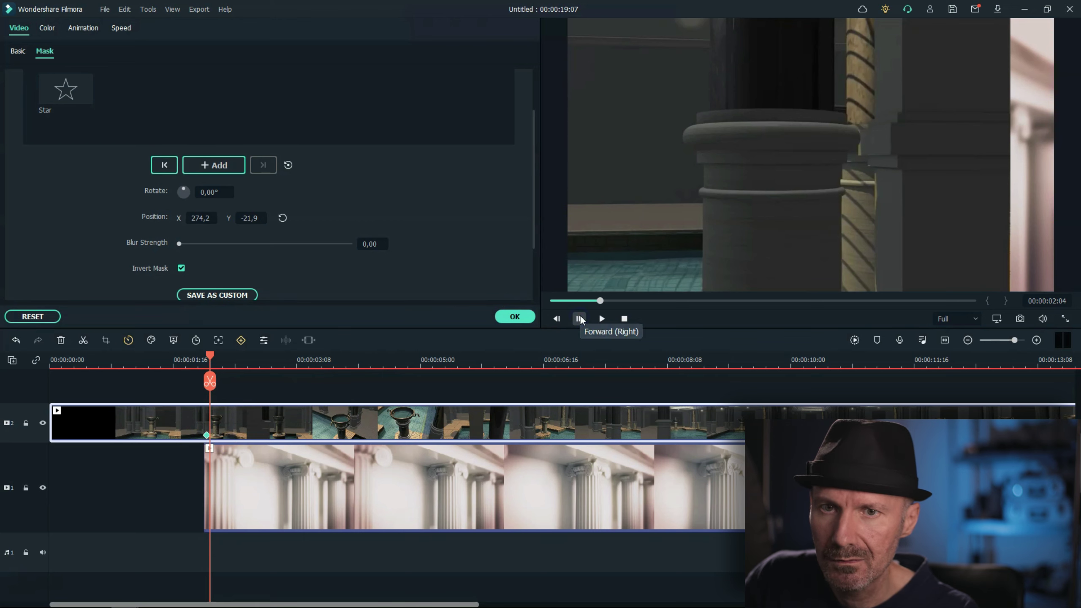
click(580, 319)
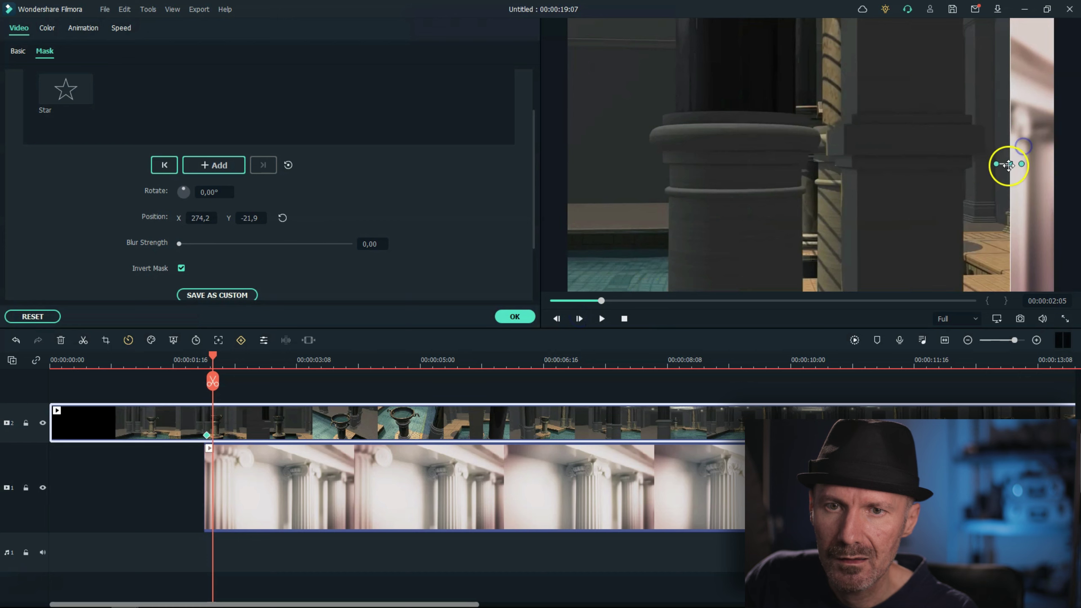
drag(1010, 163, 965, 160)
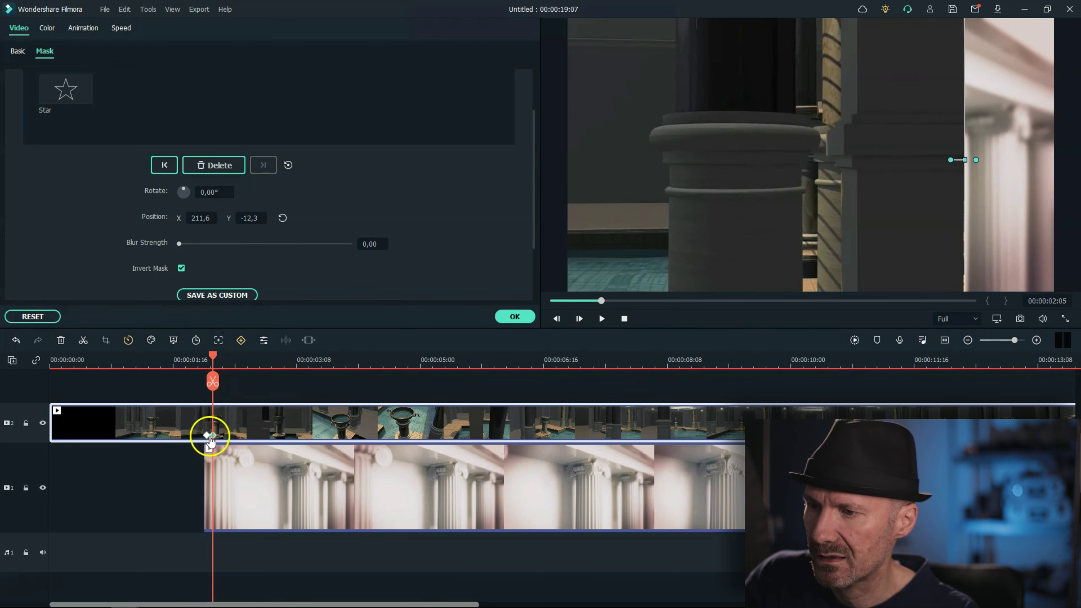
click(580, 319)
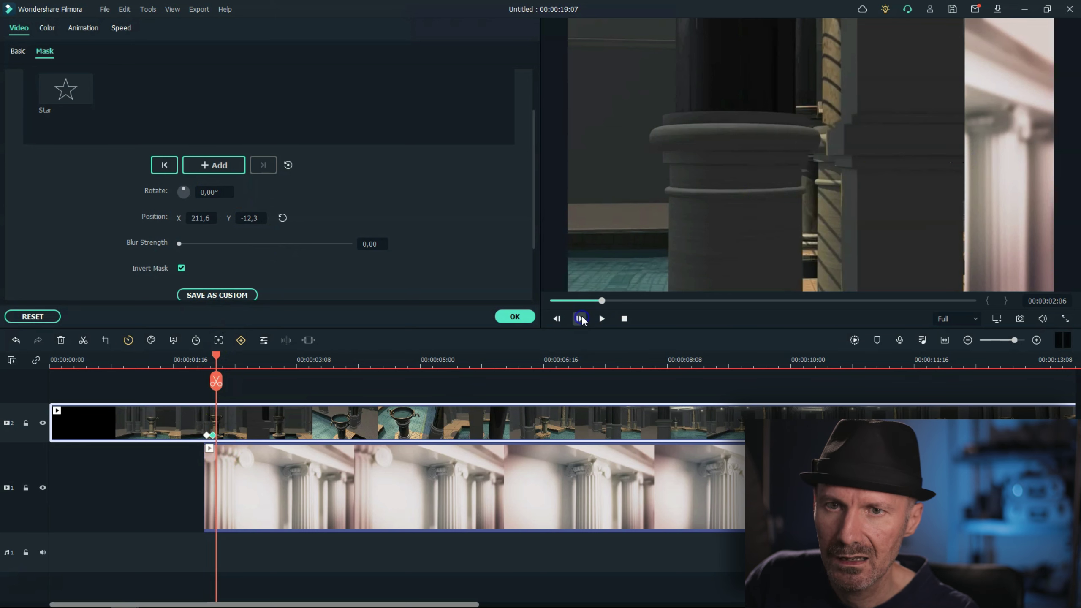
click(581, 318)
drag(995, 147, 885, 161)
click(992, 156)
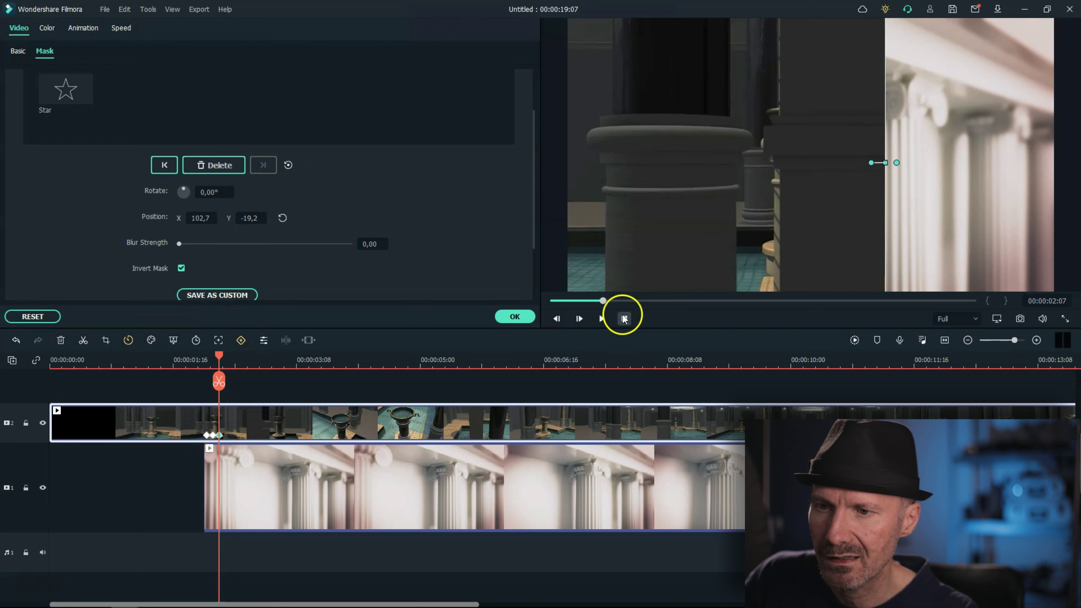
Two frames later, slide the mask edge left to X 55.6, Y -19.2 at 00:00:02:09
click(580, 318)
click(580, 318)
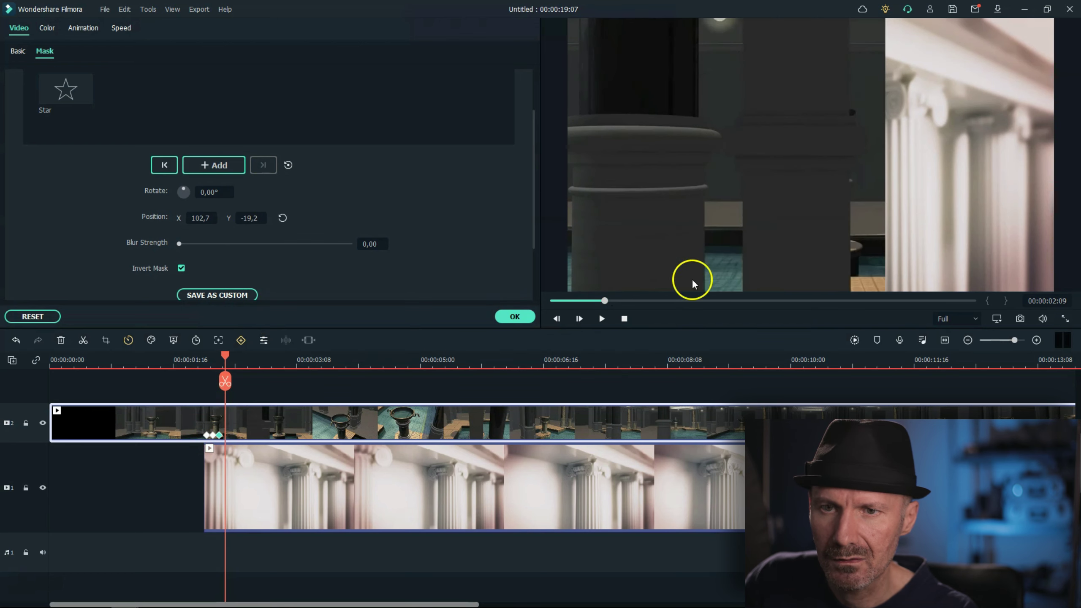
mouse_move(881, 164)
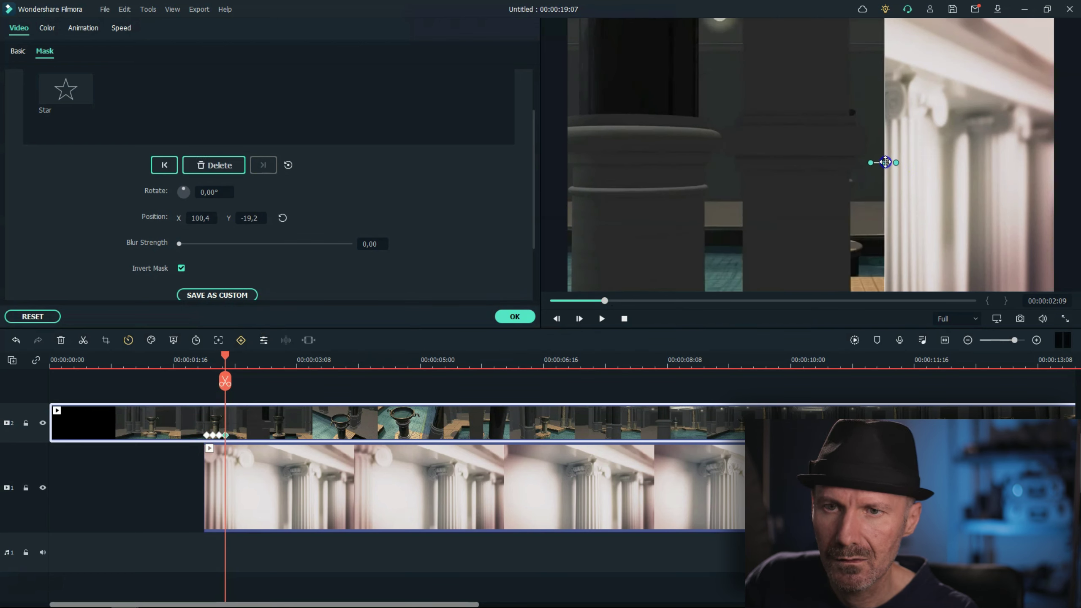
drag(886, 163, 852, 162)
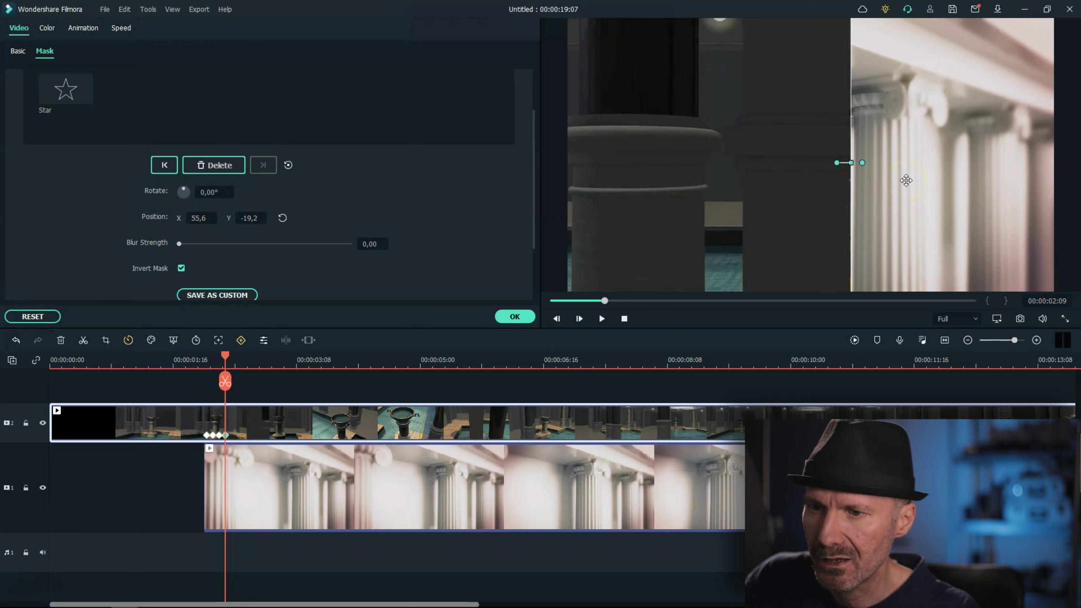
click(579, 319)
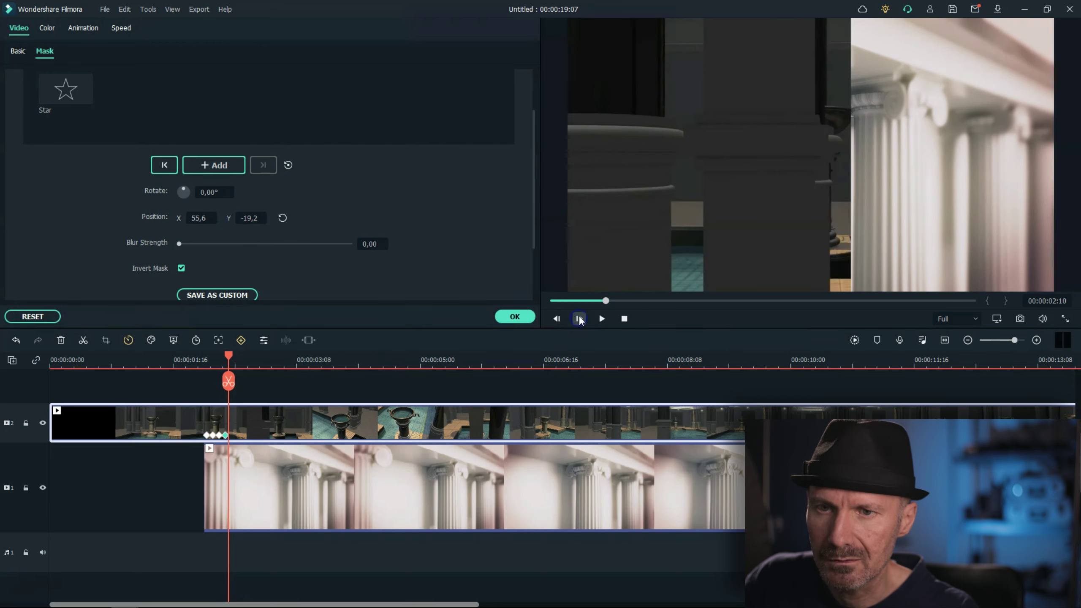
Keyframe the mask edge leftward frame by frame until it reaches X -137.5
drag(901, 161, 814, 161)
click(580, 319)
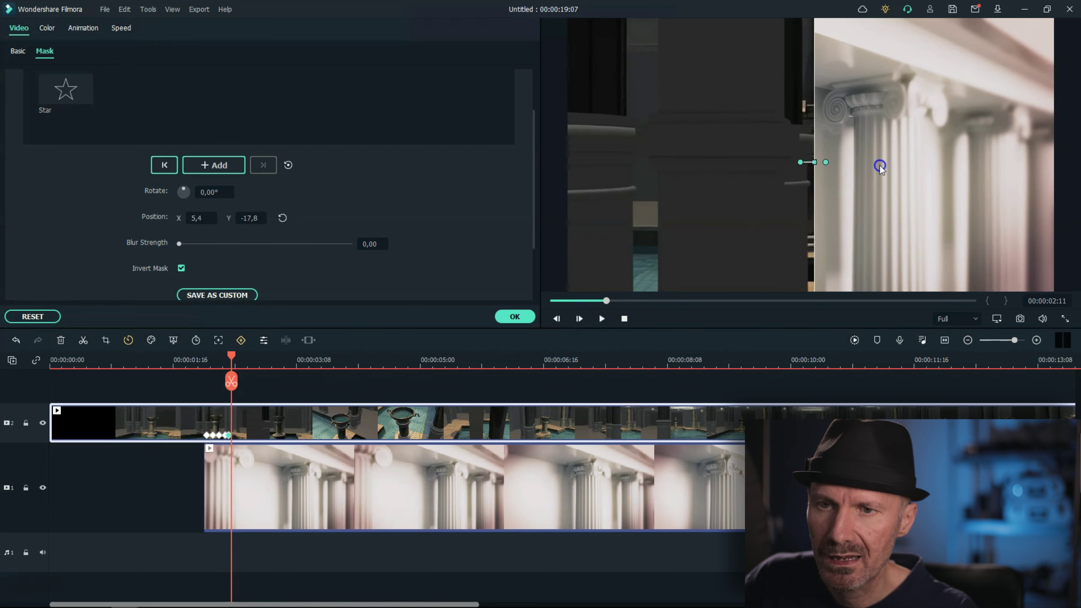
drag(813, 162, 789, 161)
click(579, 318)
click(579, 318)
drag(776, 168, 750, 160)
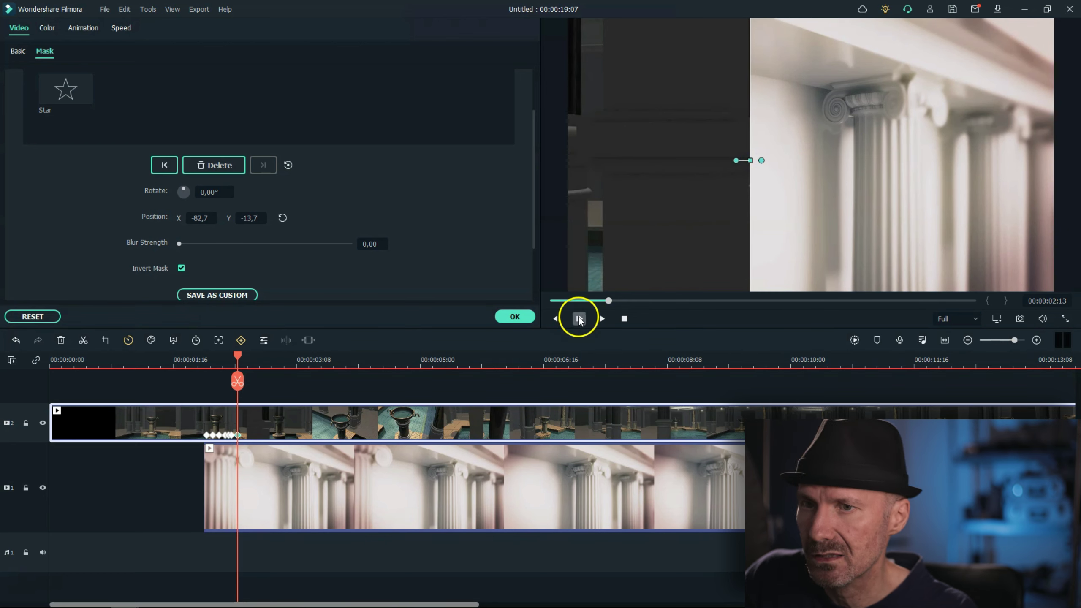
click(579, 319)
drag(751, 162, 712, 162)
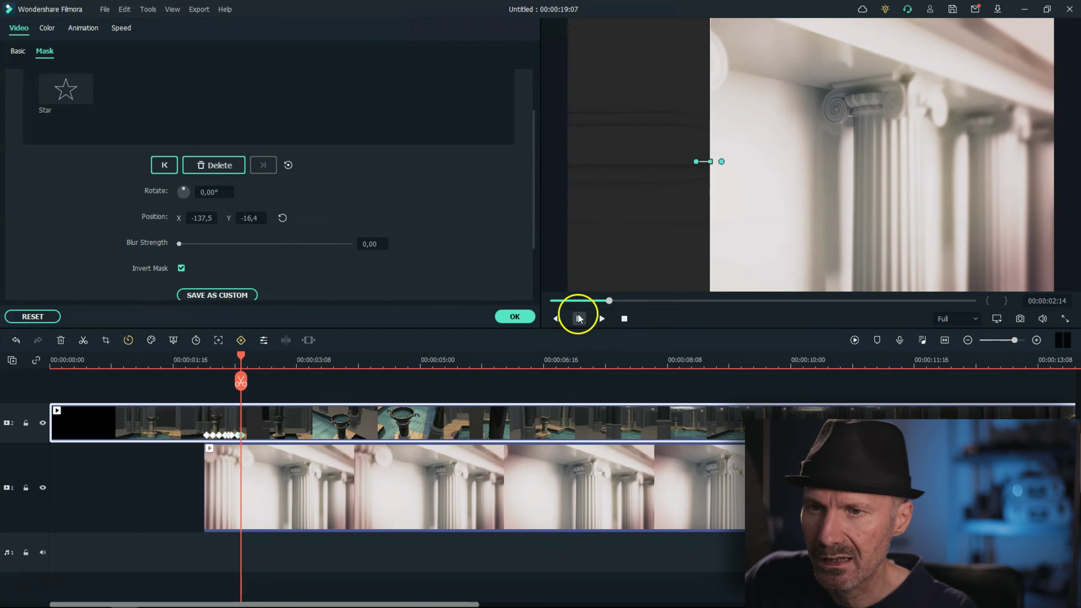
Continue keyframing the mask left to X -354.6 at 00:00:02:18, completing the wipe
click(579, 318)
drag(719, 159, 664, 158)
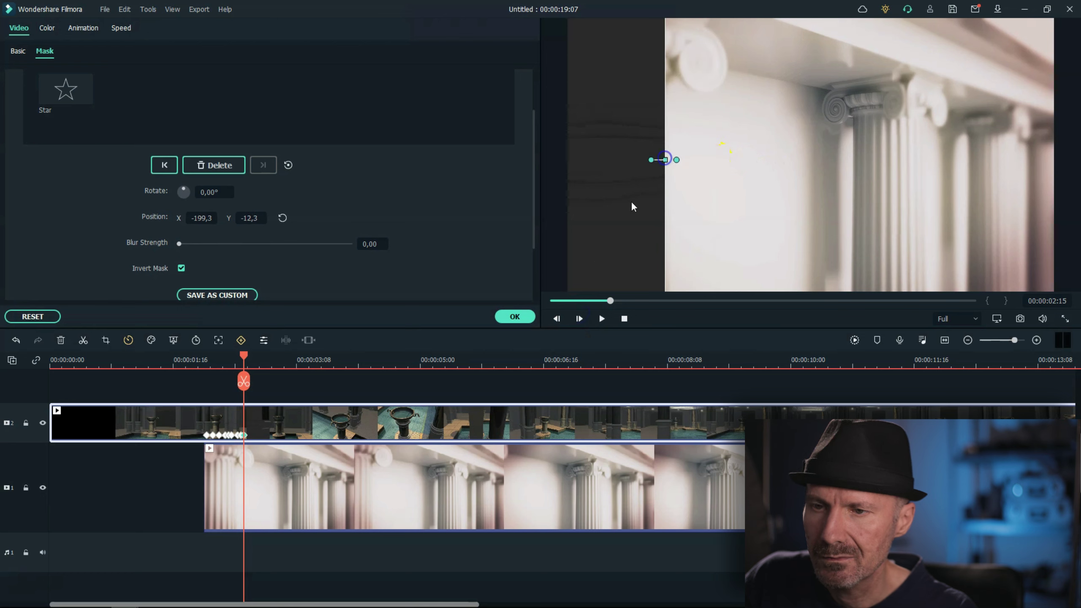
click(580, 318)
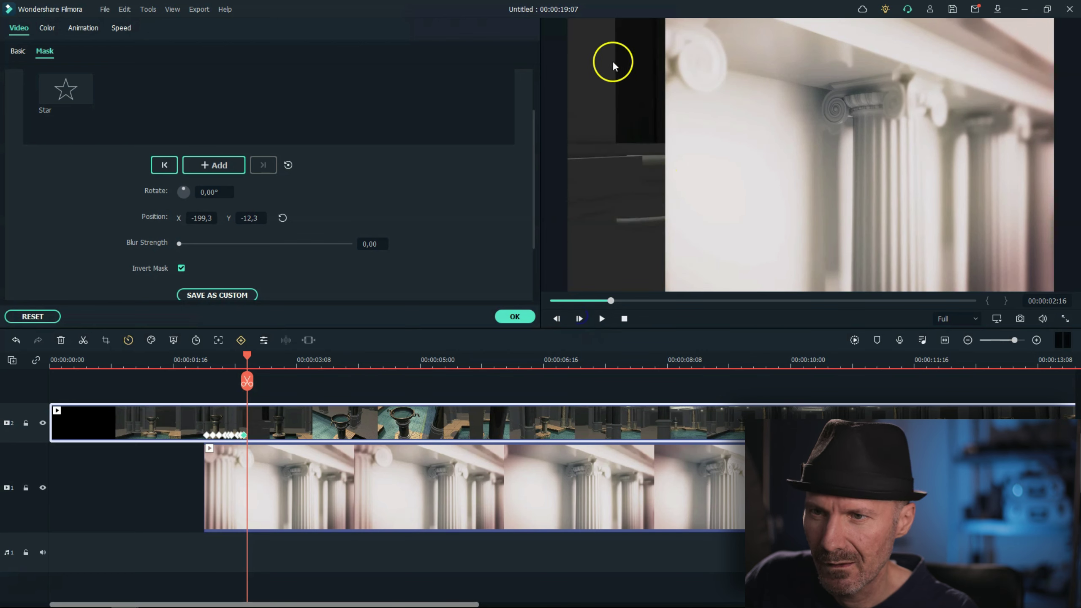
drag(674, 179, 619, 161)
click(578, 318)
click(580, 318)
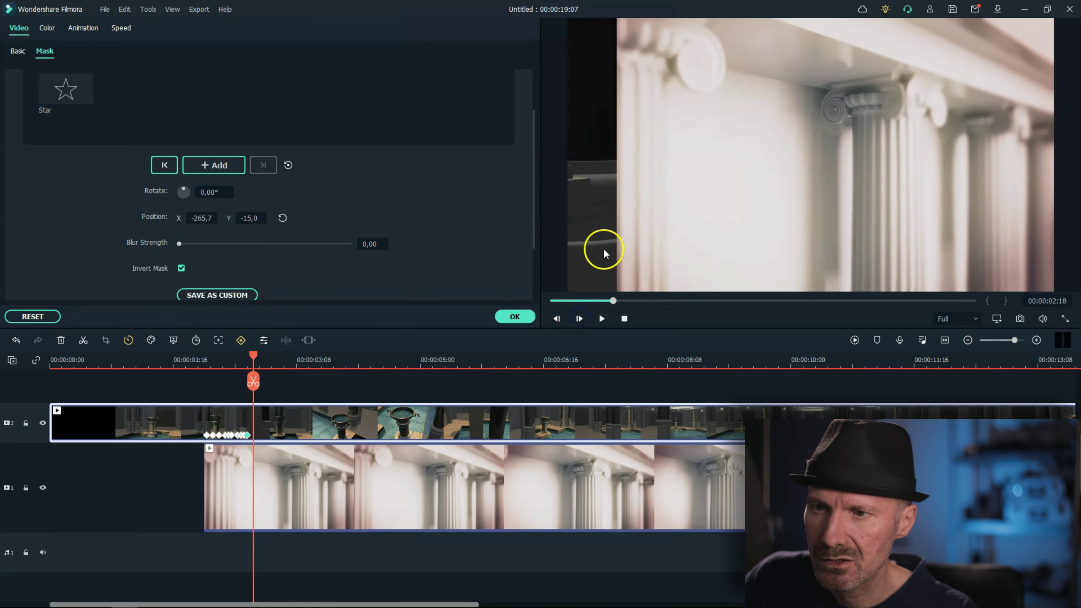
drag(616, 161, 559, 163)
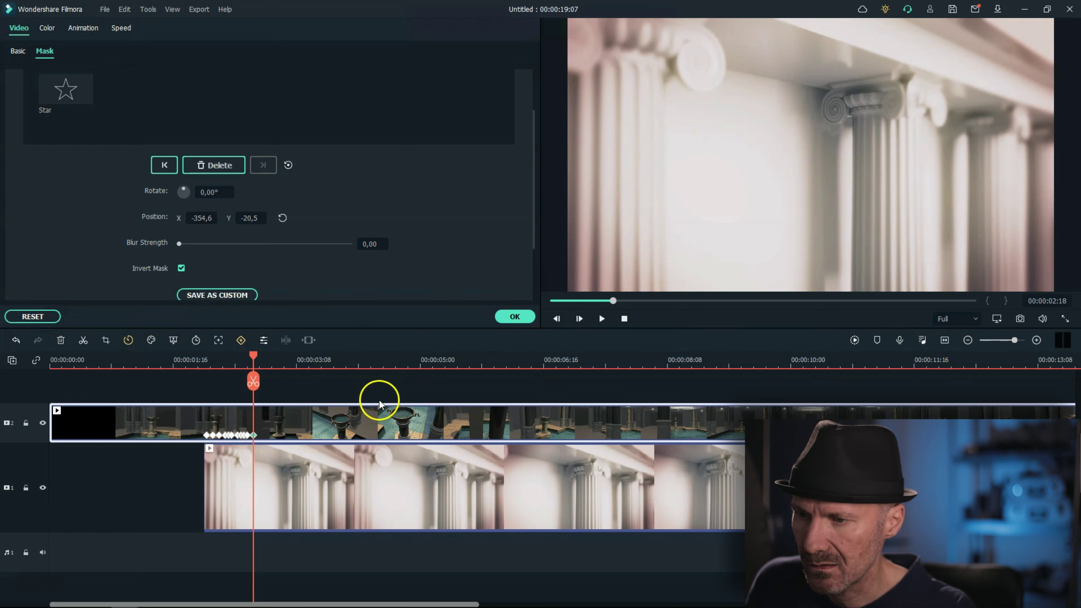
click(356, 360)
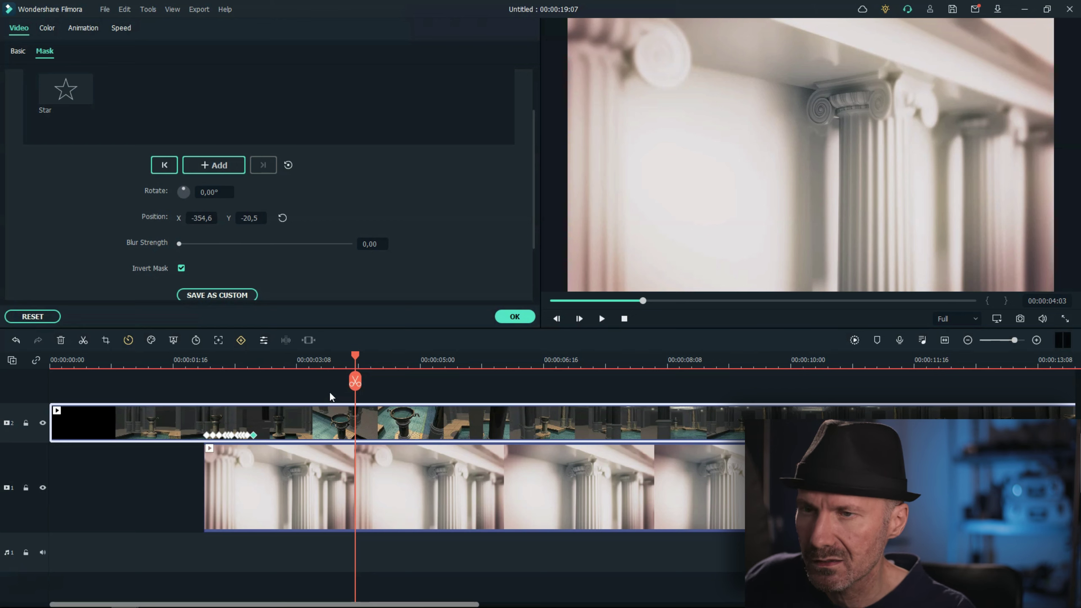
Split the upper clip at 00:00:03:01 with Ctrl+B and delete the leftover piece
click(246, 426)
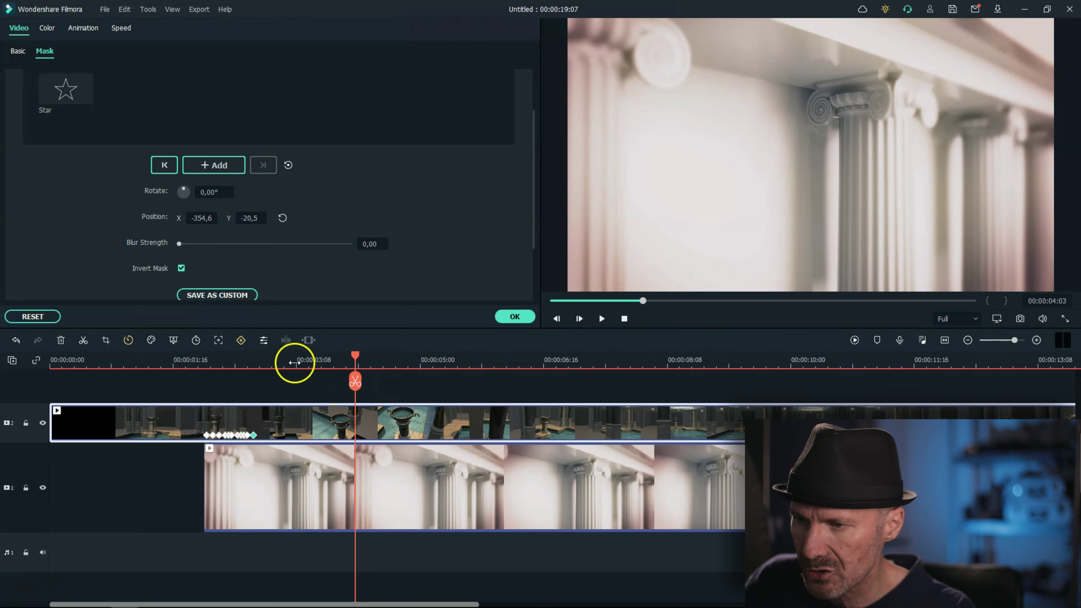
click(274, 361)
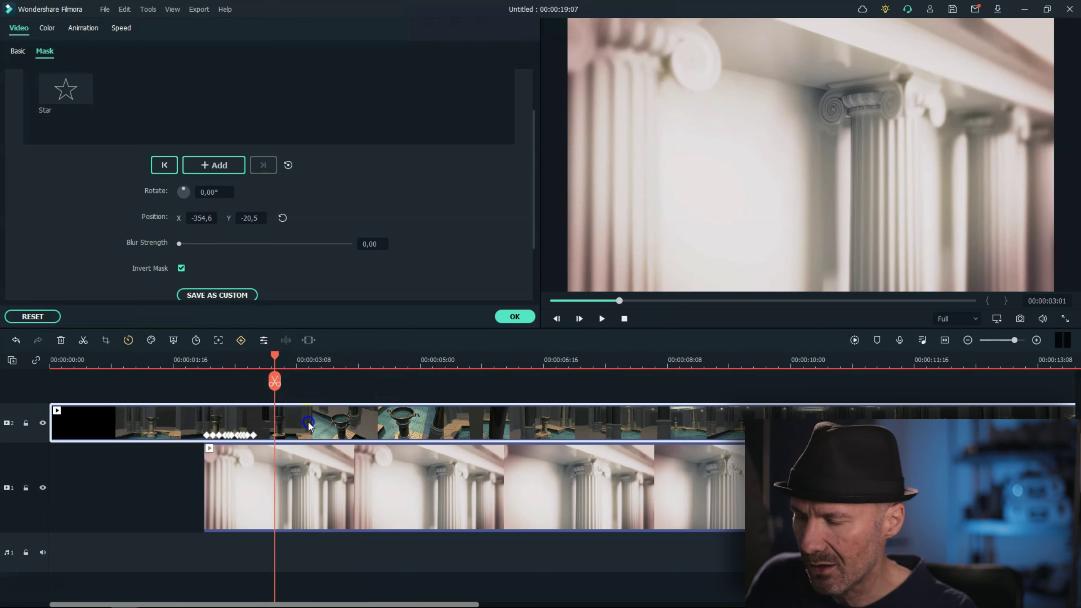
key(ctrl+b)
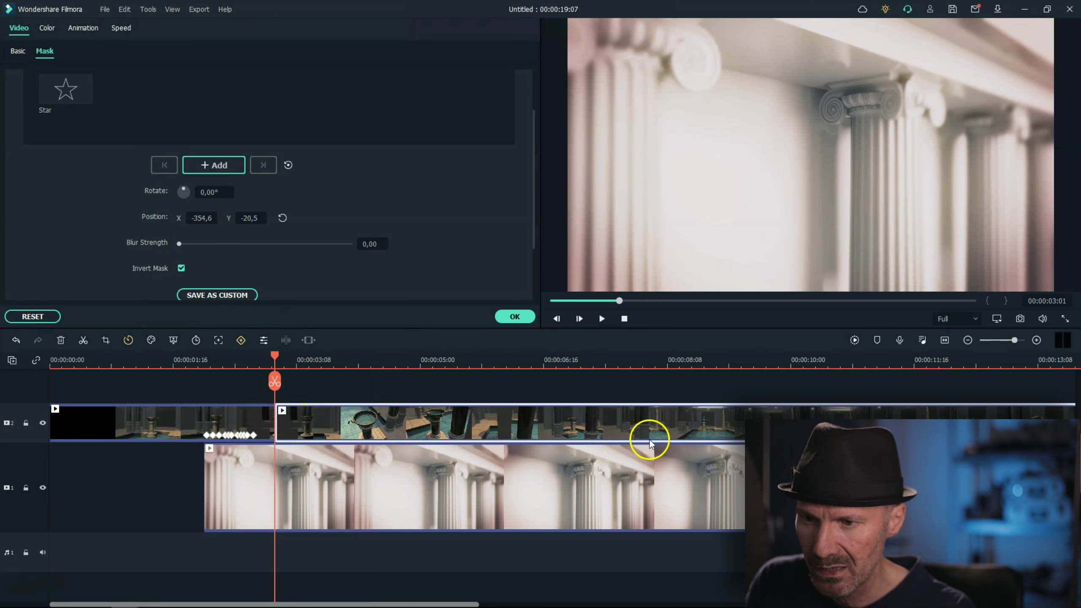
key(Delete)
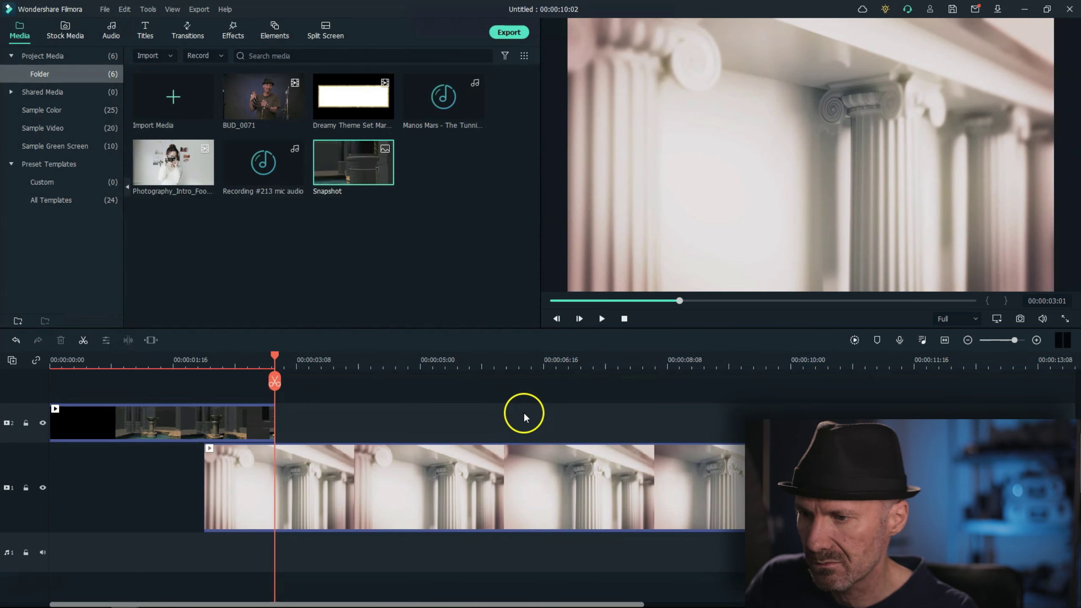
drag(275, 356, 36, 344)
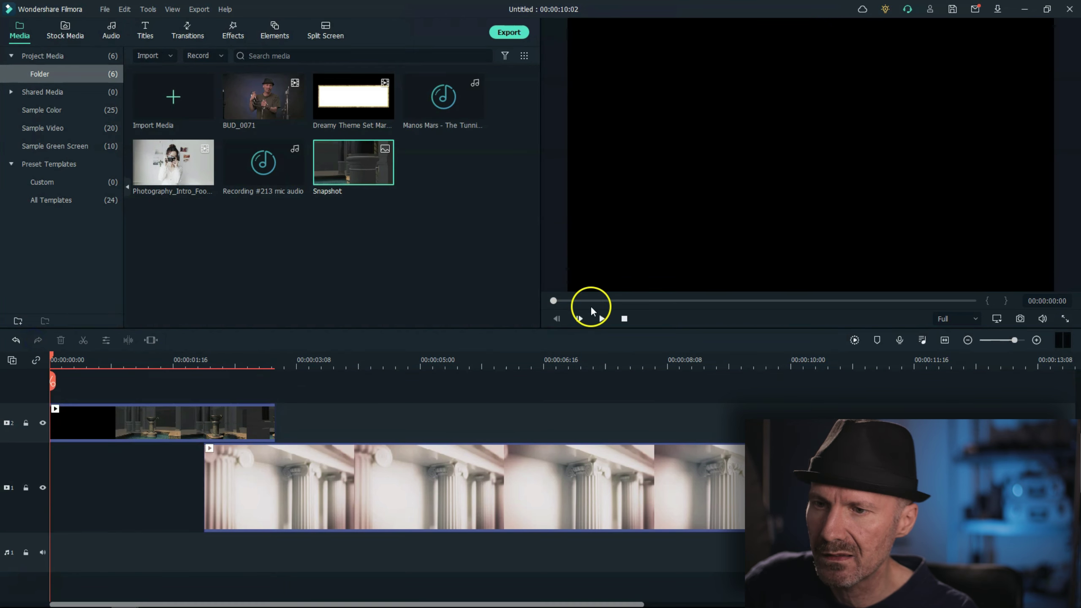
click(601, 318)
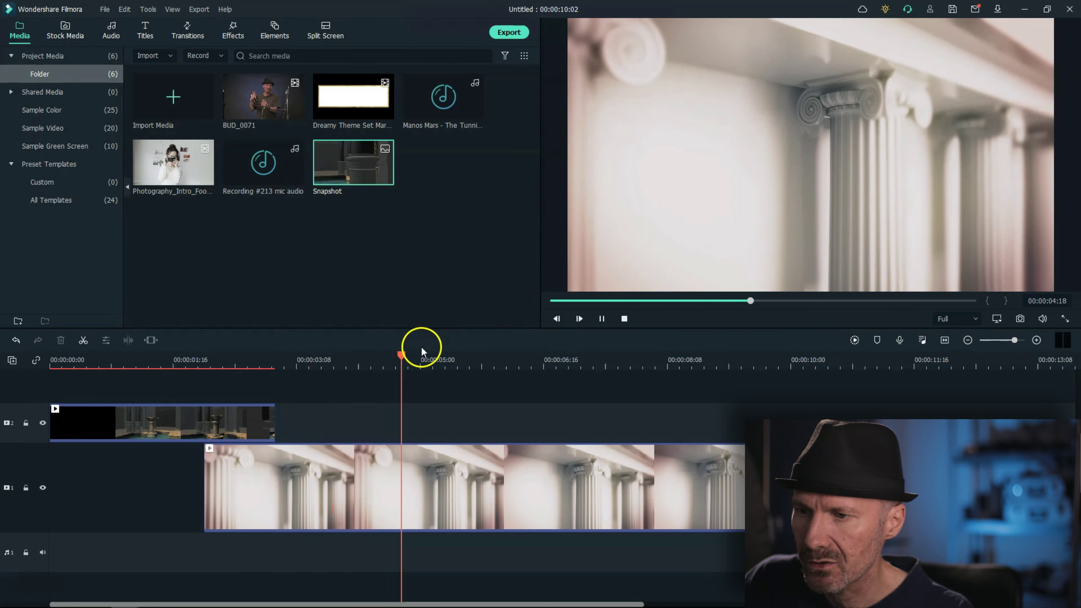
click(624, 318)
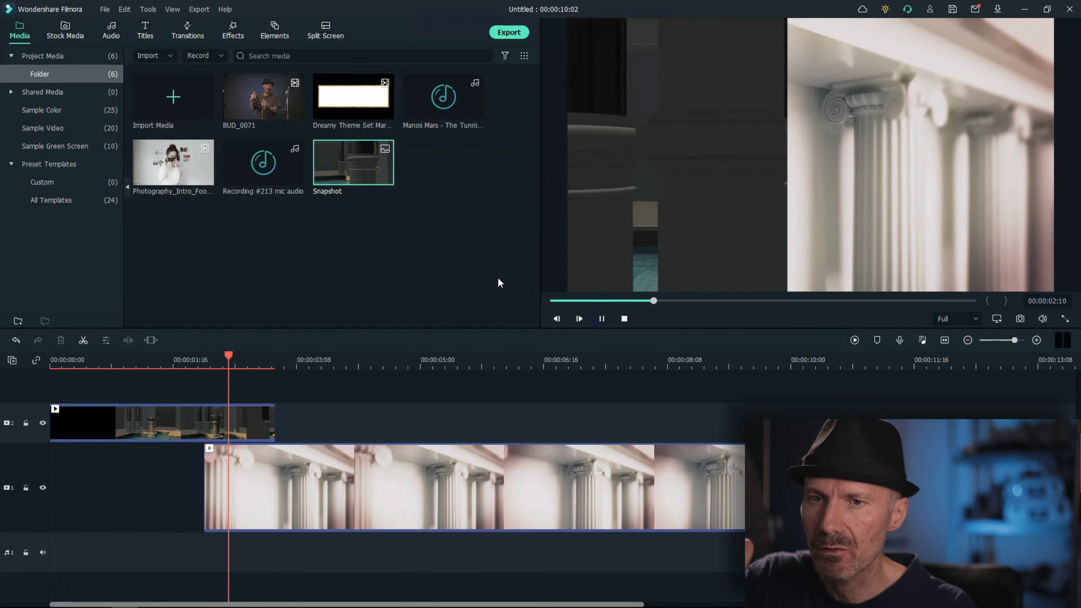
click(624, 319)
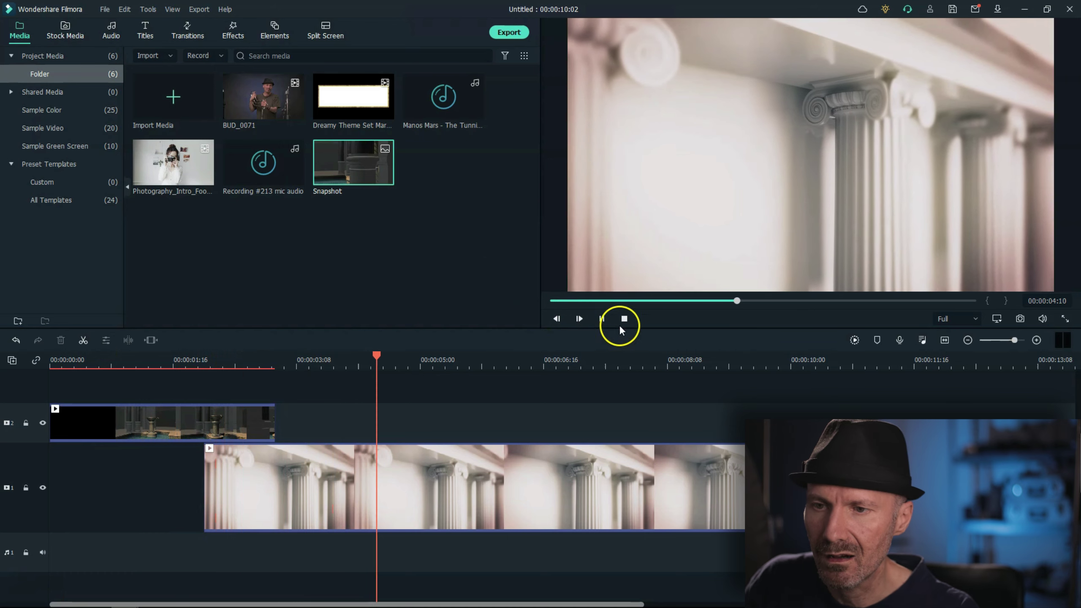
click(602, 320)
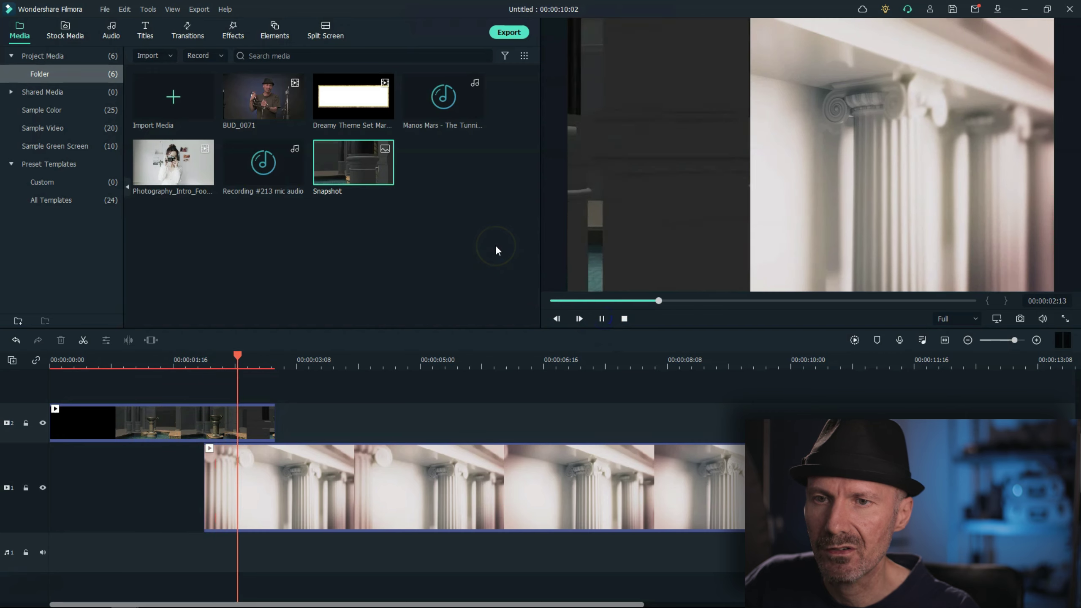
click(625, 318)
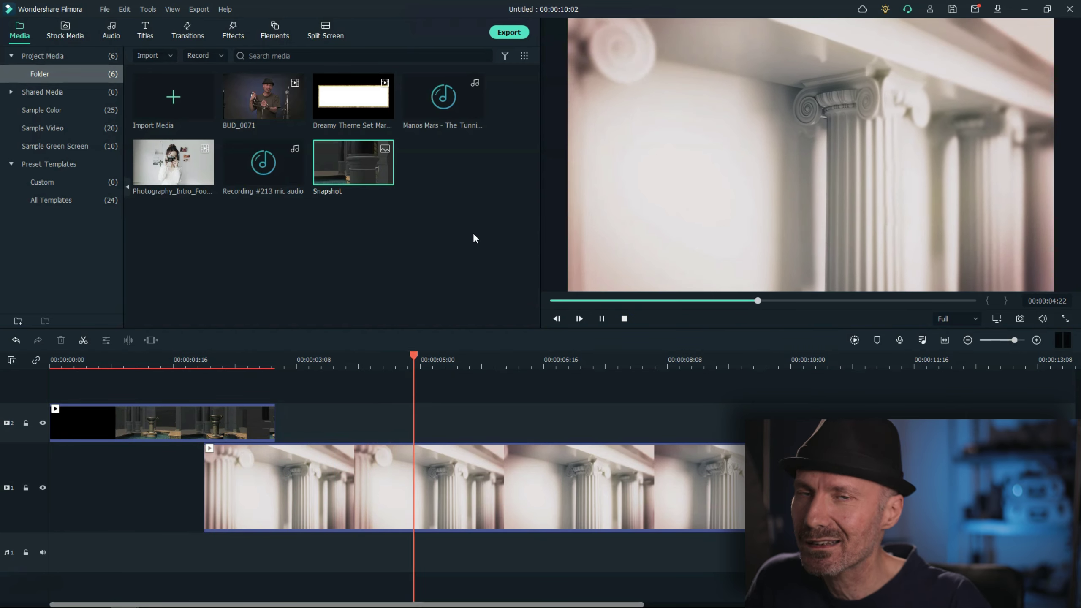
click(537, 273)
click(624, 318)
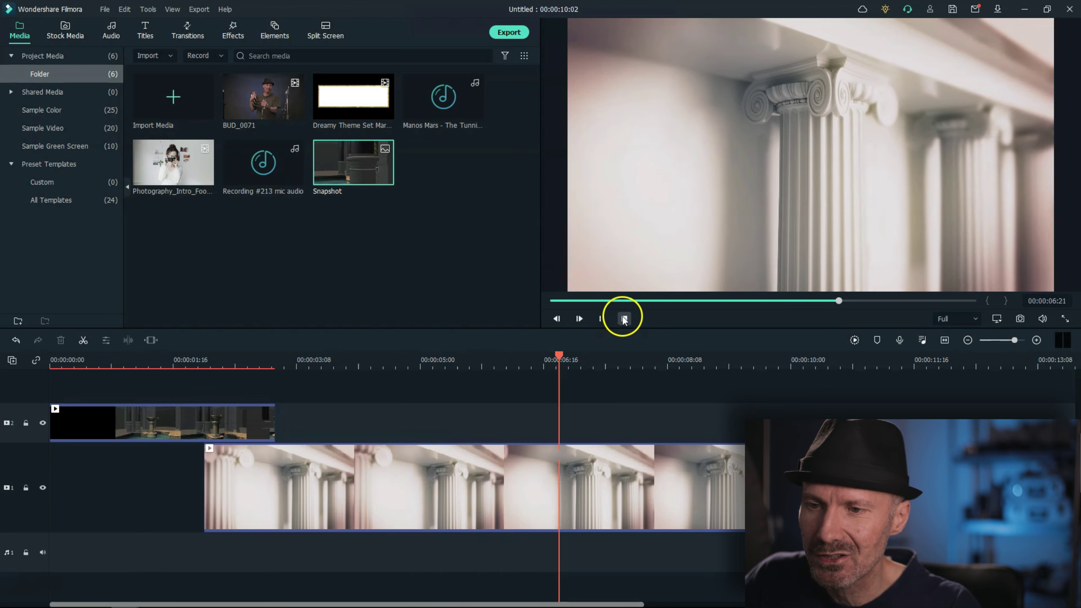
click(602, 318)
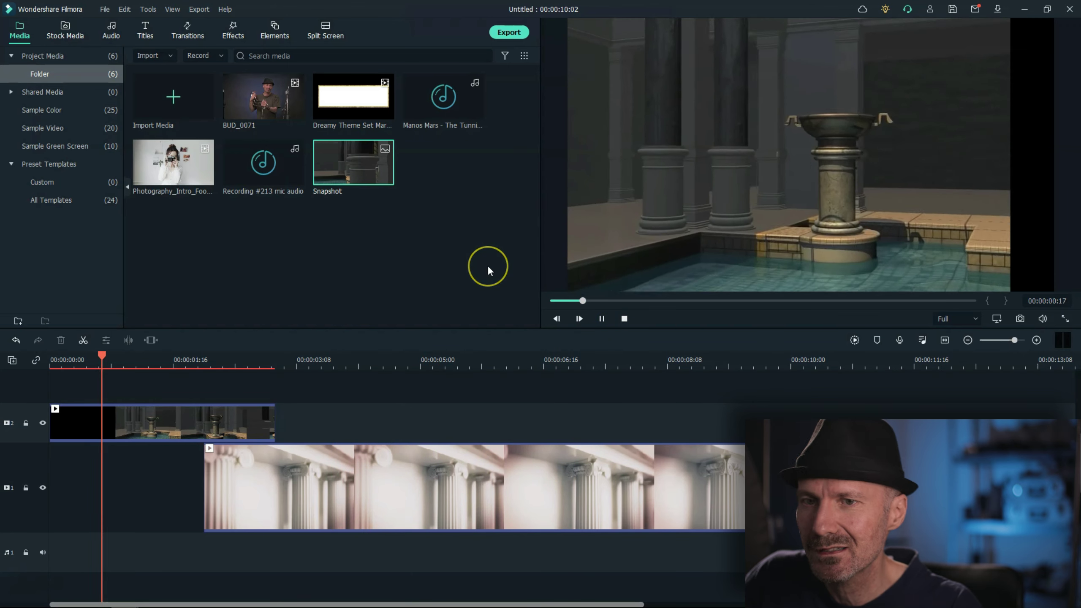
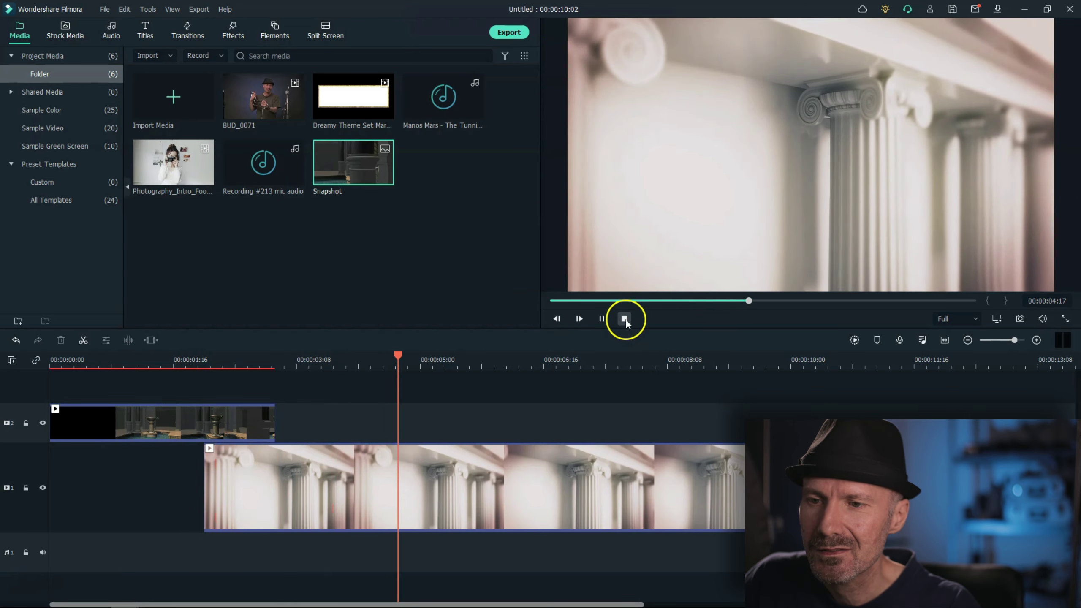
Stop playback so the playhead returns to the start of the timeline
click(625, 319)
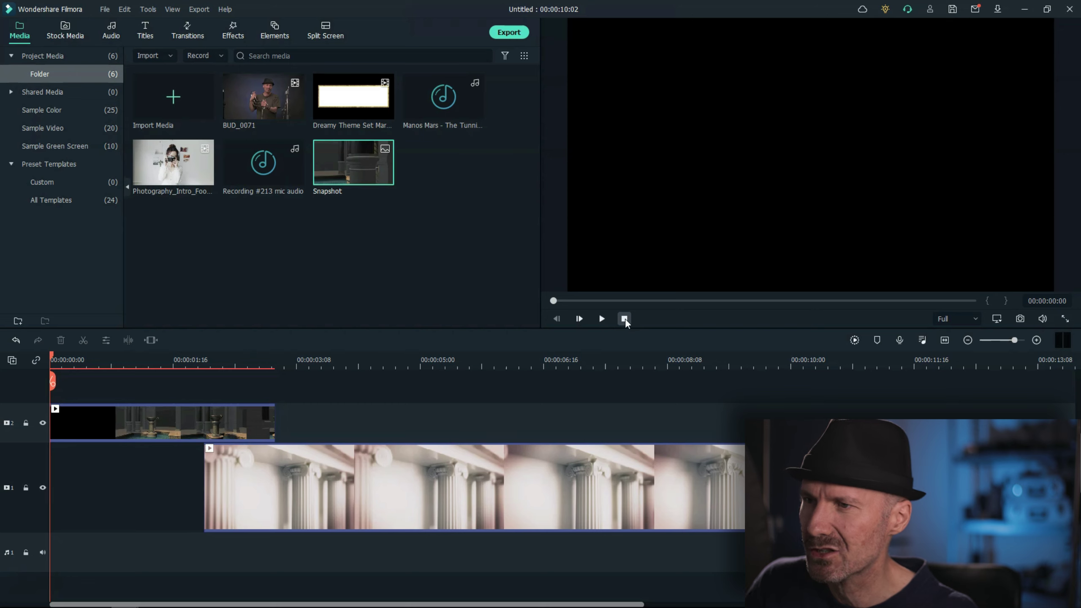
click(466, 440)
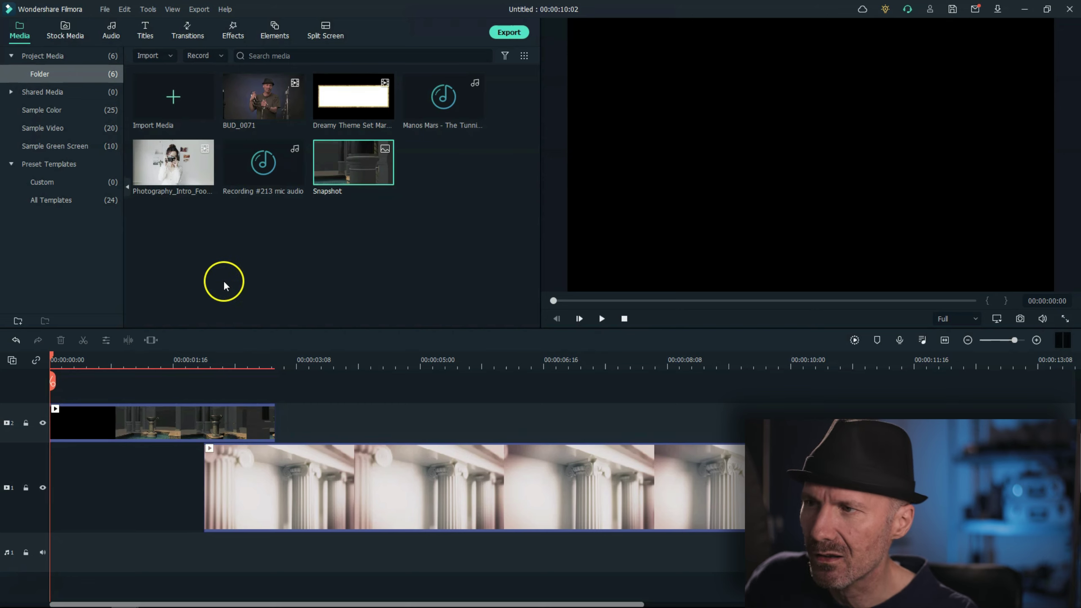
Open the track-2 clip's settings and review Compositing blending modes, keeping Normal at 100% opacity
double_click(229, 422)
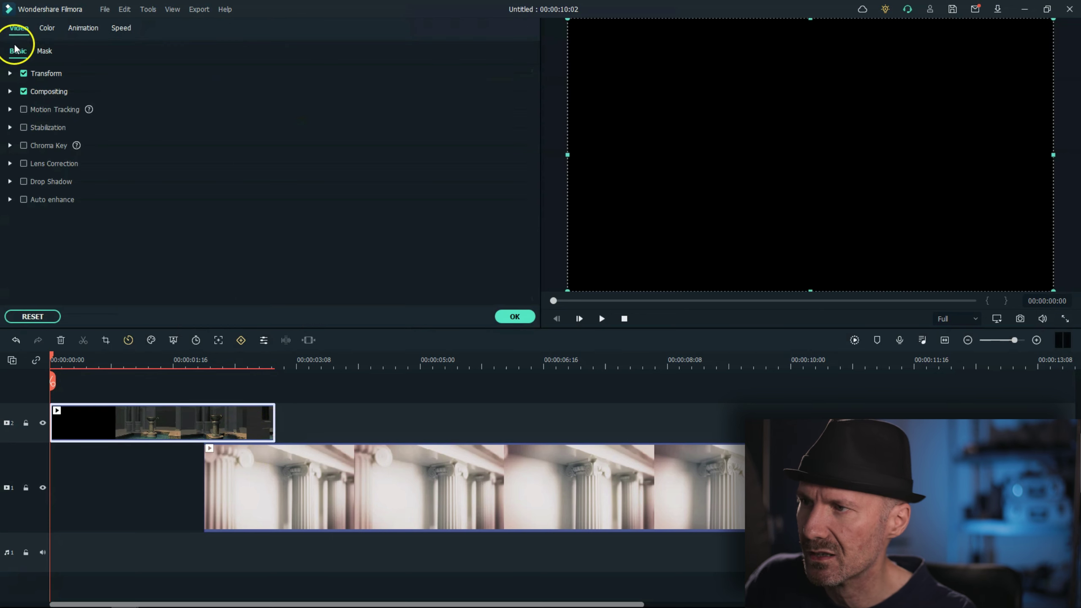
click(10, 92)
click(264, 127)
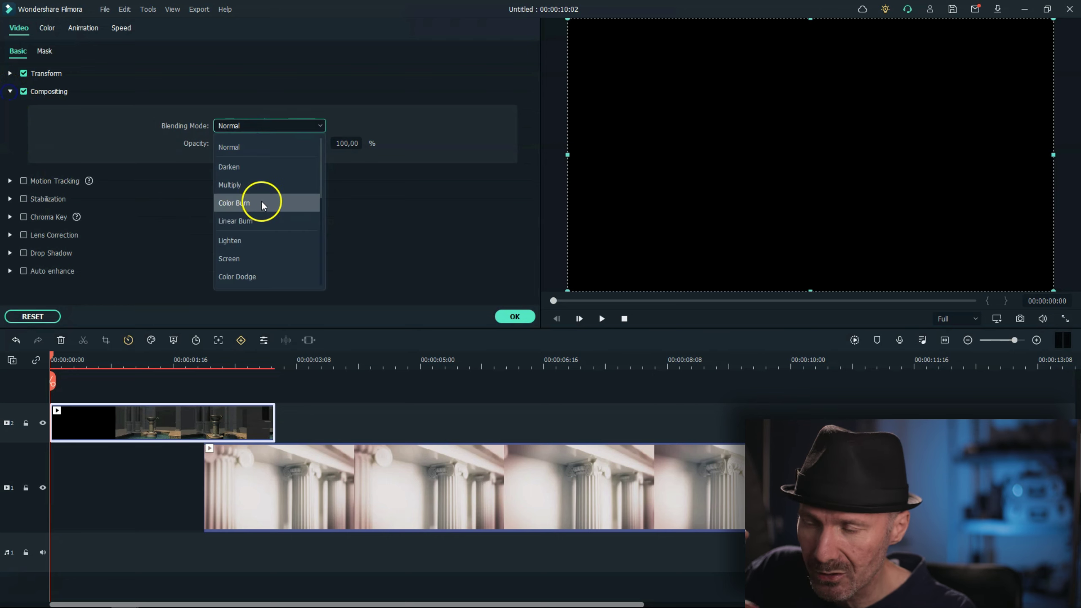
click(138, 154)
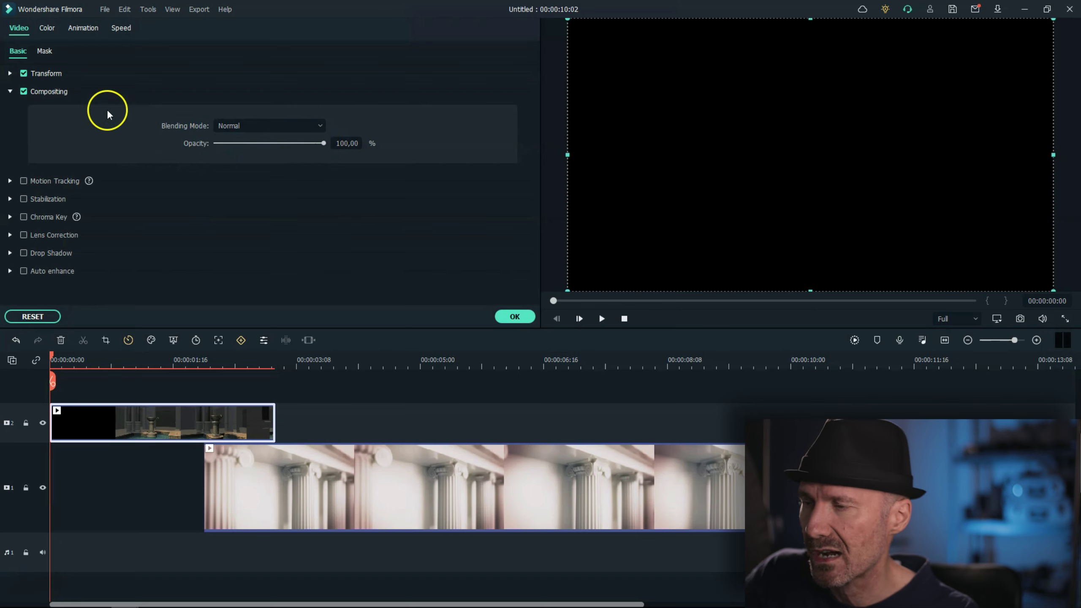
Expand the clip's Transform options, then switch to its Mask settings
click(10, 74)
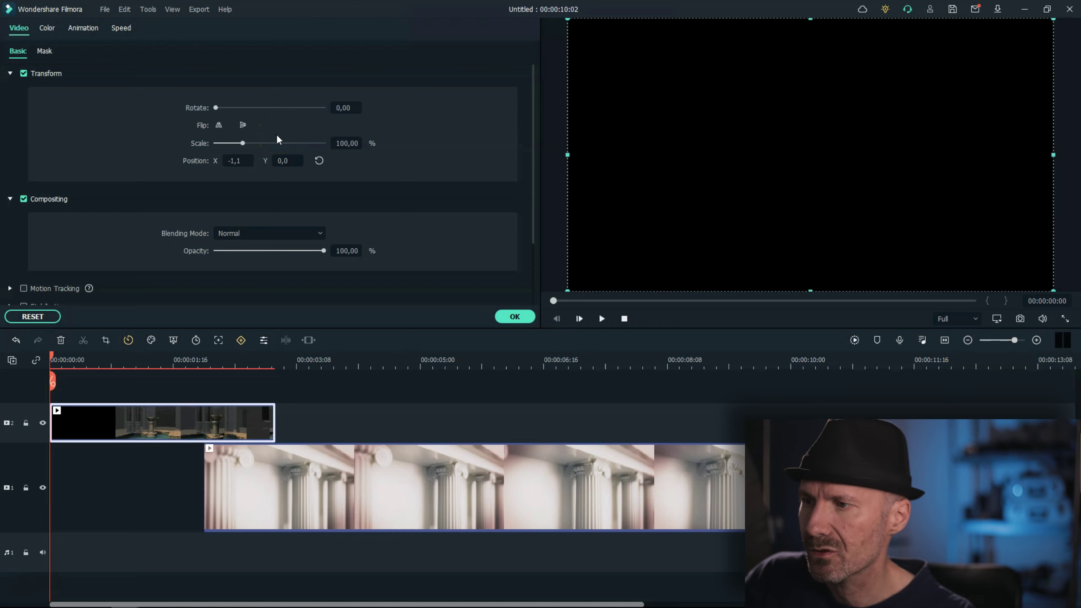
scroll(400, 172, down, 2)
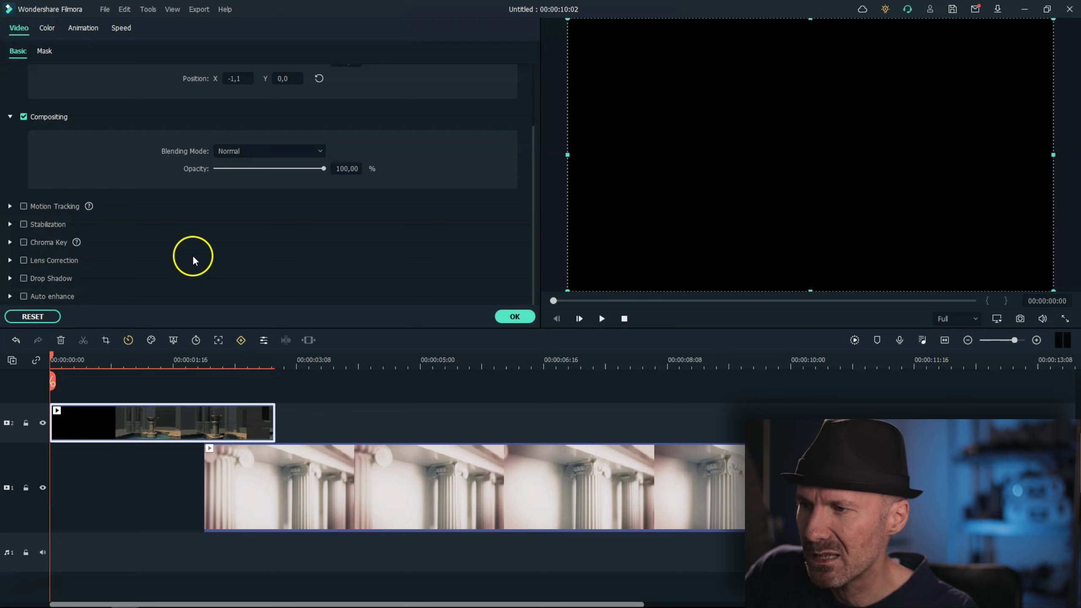
click(46, 51)
scroll(390, 161, up, 2)
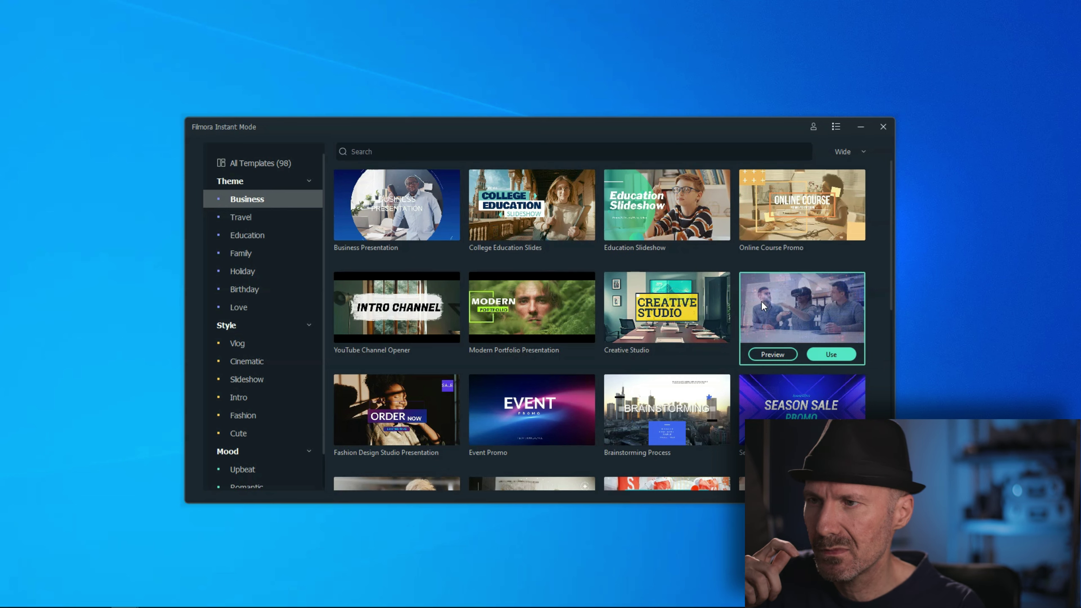
Preview the Creative Studio and YouTube Channel Opener templates and browse more Business templates
click(660, 313)
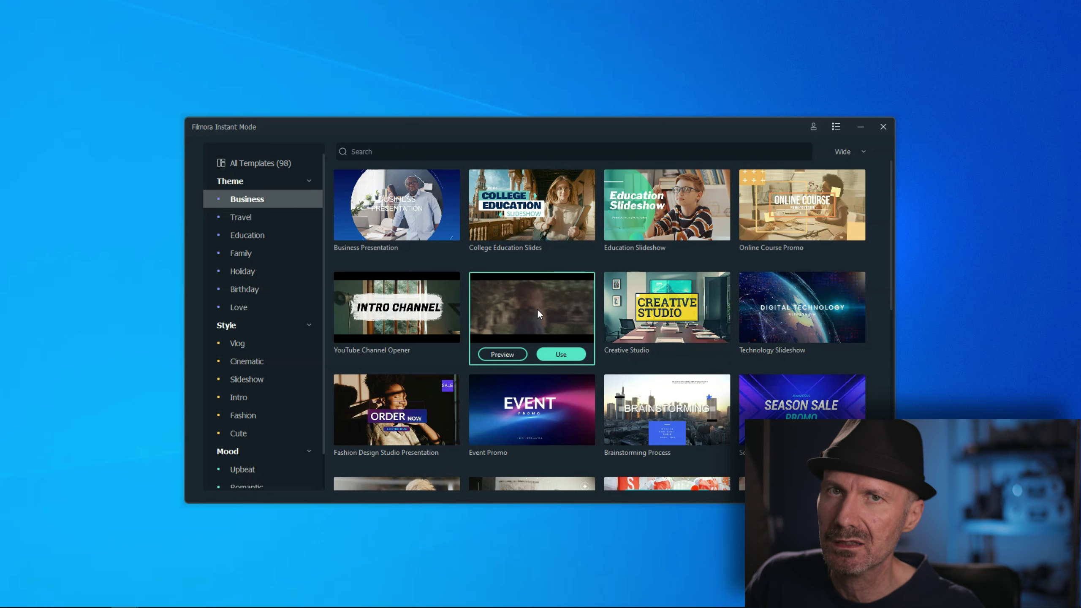
click(408, 314)
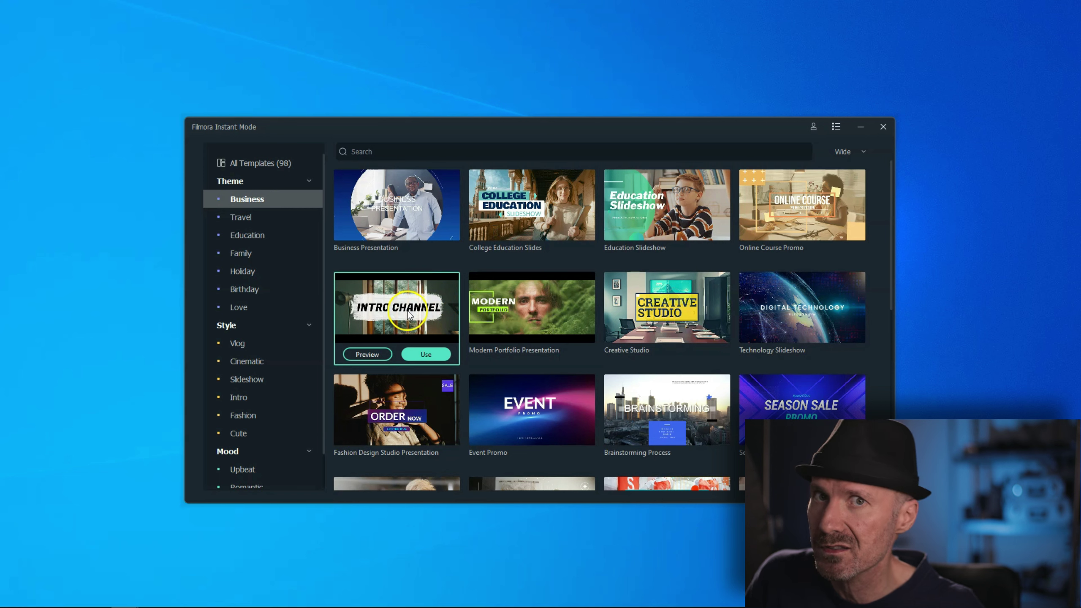
mouse_move(419, 429)
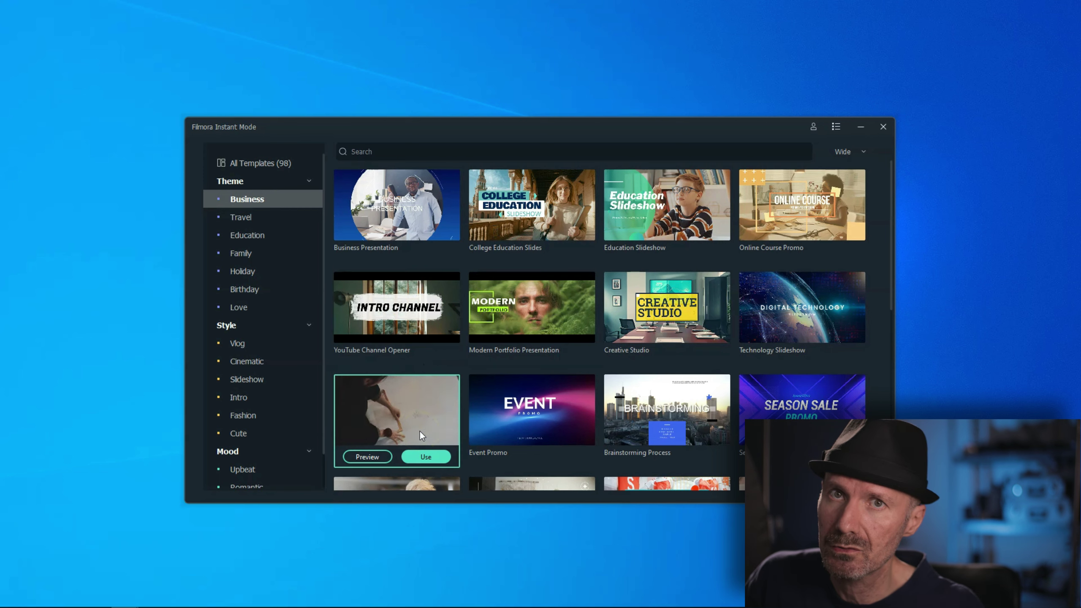
mouse_move(549, 429)
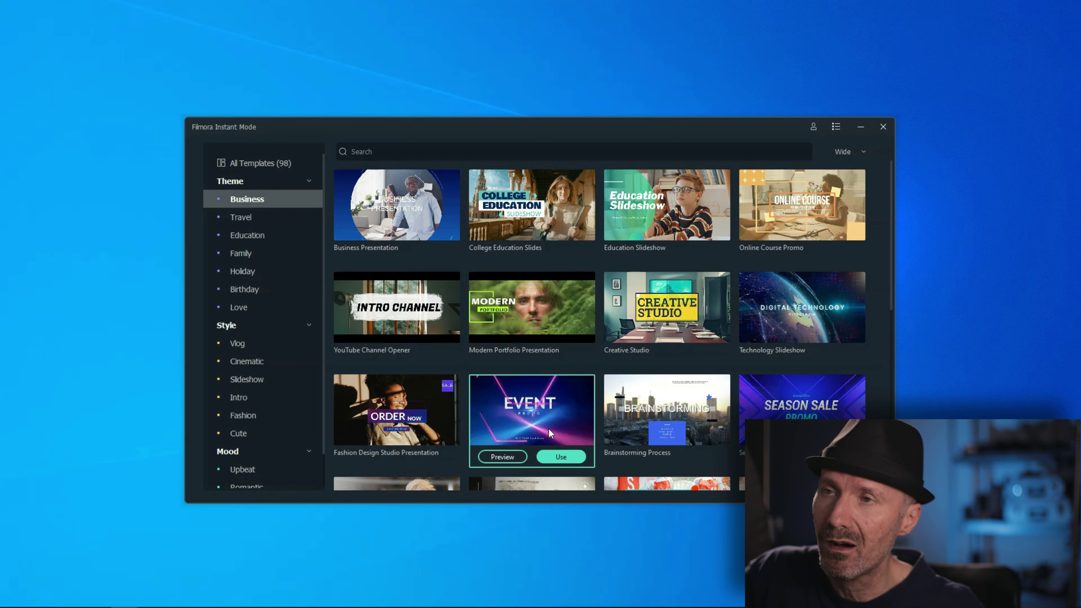
mouse_move(632, 430)
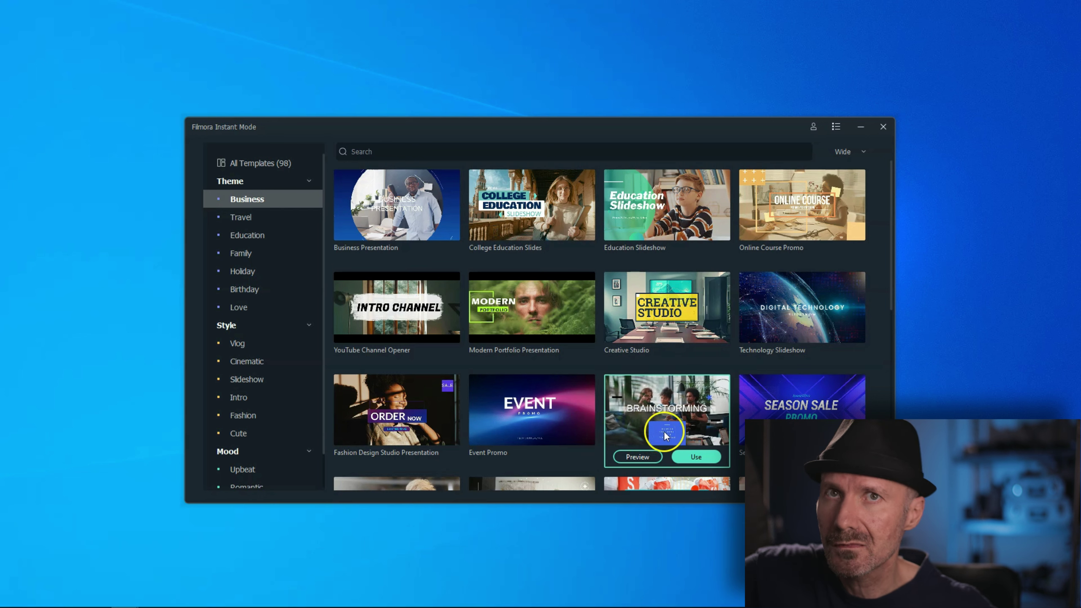
mouse_move(766, 430)
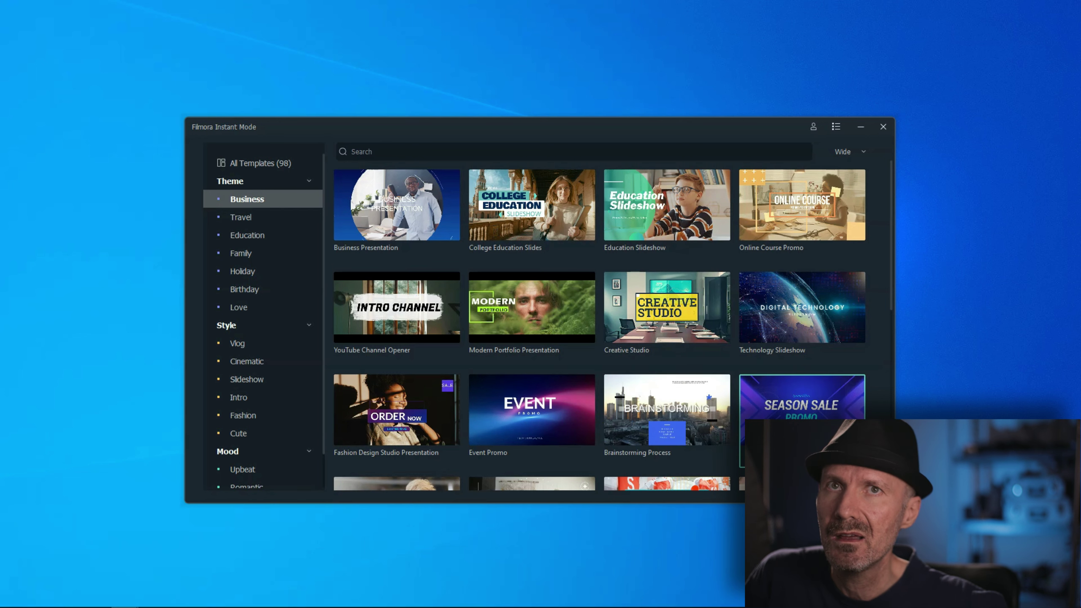
drag(890, 256, 890, 422)
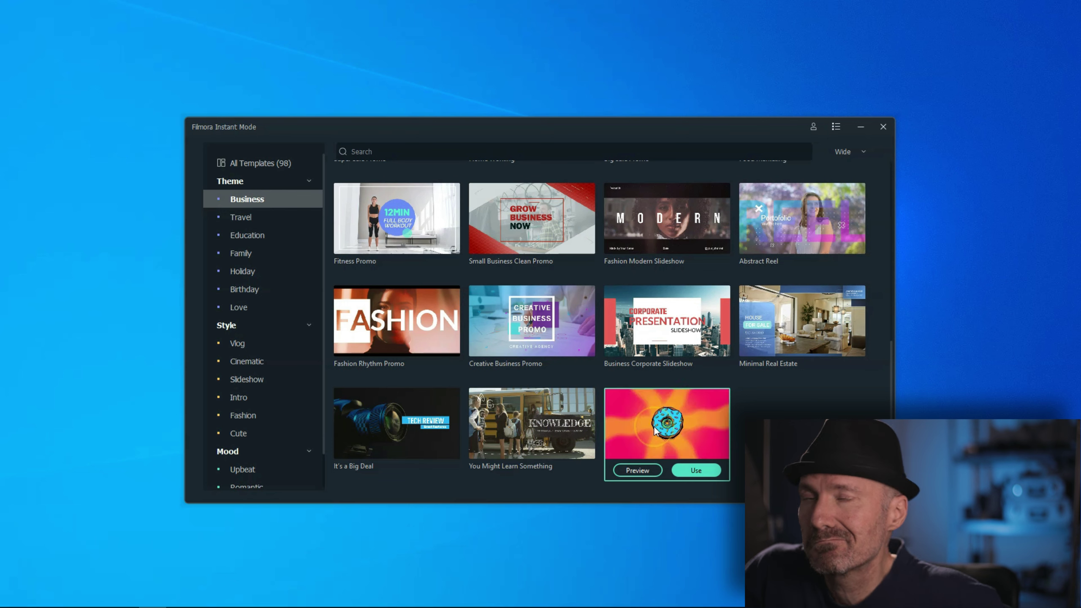
Browse the Vlog, Cinematic, Slideshow and Intro style template categories in turn
click(238, 344)
click(247, 362)
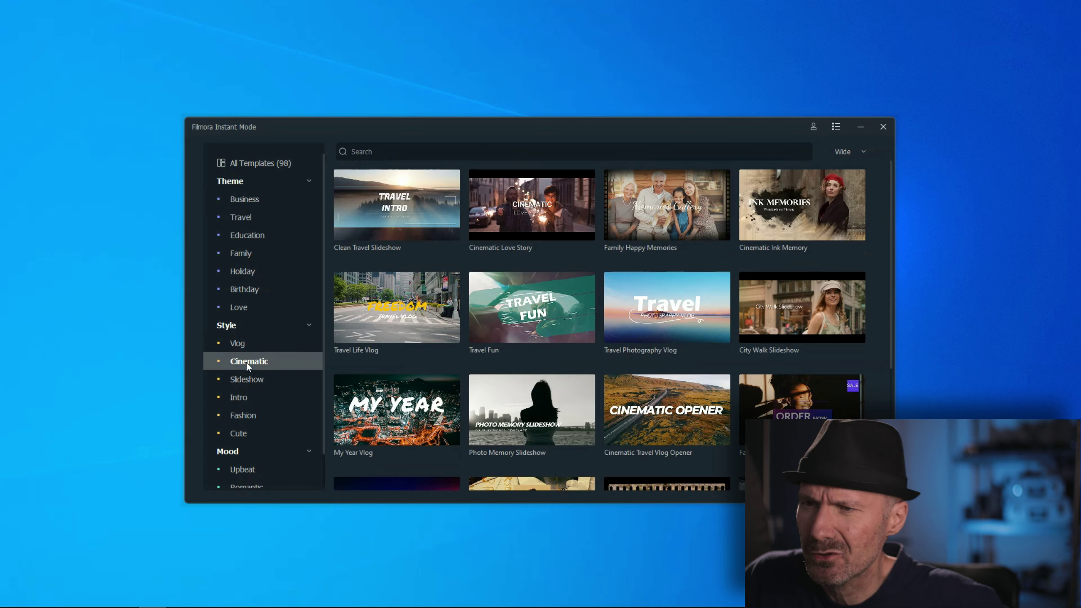
click(248, 379)
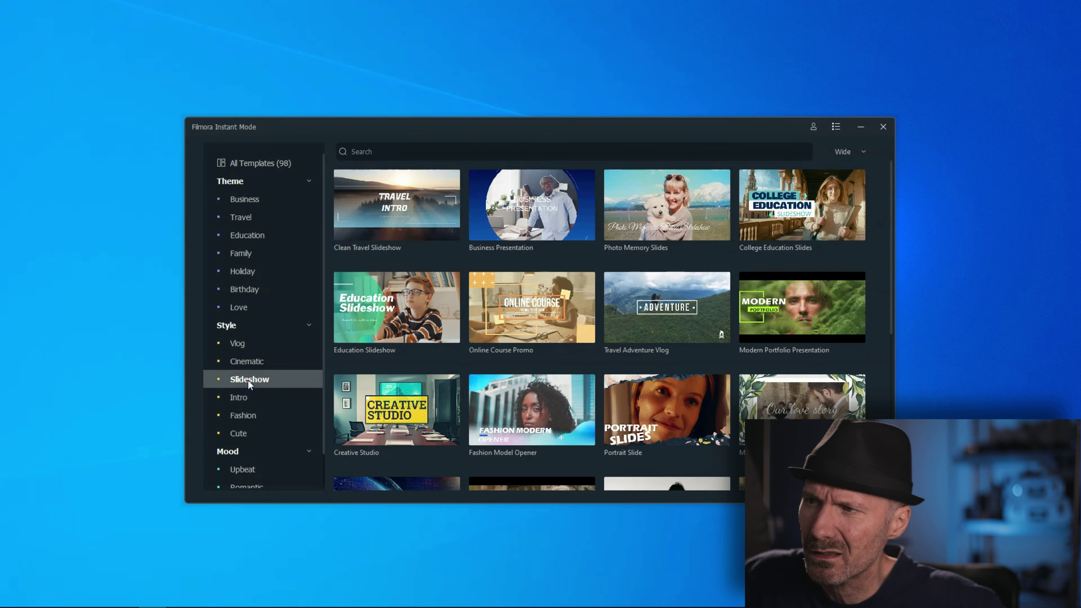
click(241, 398)
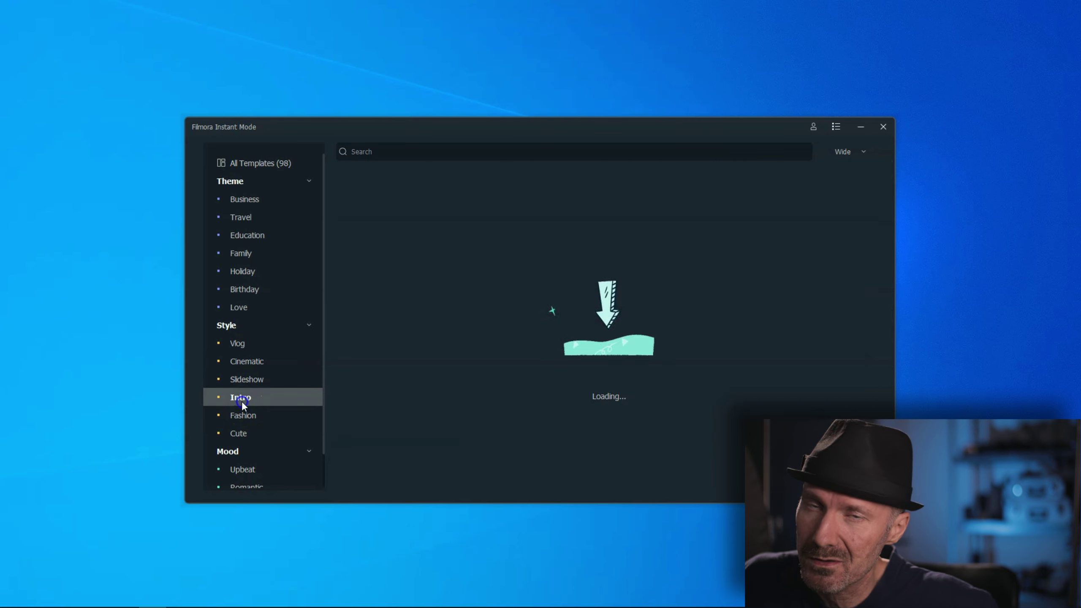